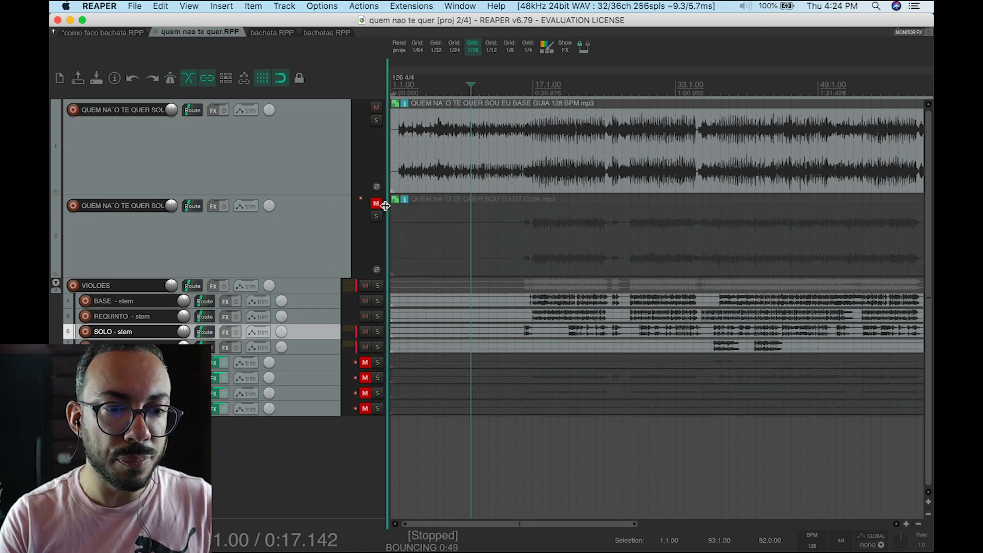
Step: Unmute the GT GUIA guitar guide track and solo it together with the BASE GUIA track
{"action": "left_click", "coordinate": [377, 203]}
{"action": "left_click", "coordinate": [377, 121]}
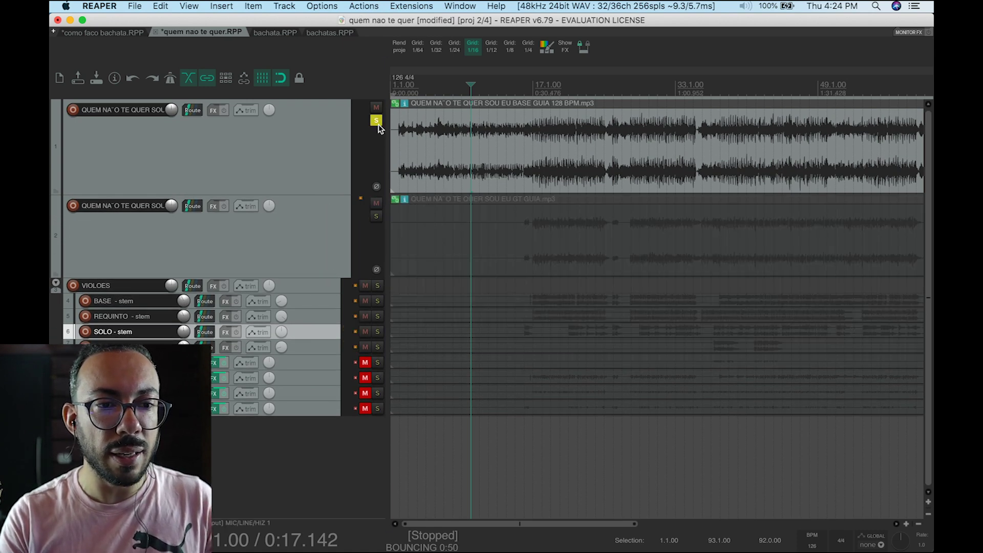
{"action": "left_click", "coordinate": [379, 212]}
{"action": "left_click", "coordinate": [378, 218]}
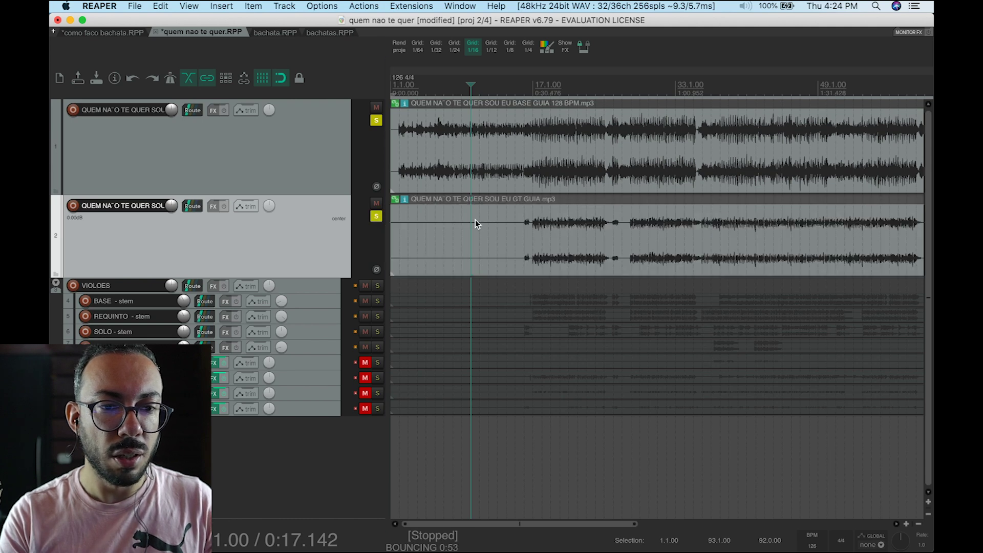
Step: Listen to both soloed guide tracks together from 0:27.142, just before the guitar entry
{"action": "left_click", "coordinate": [439, 149]}
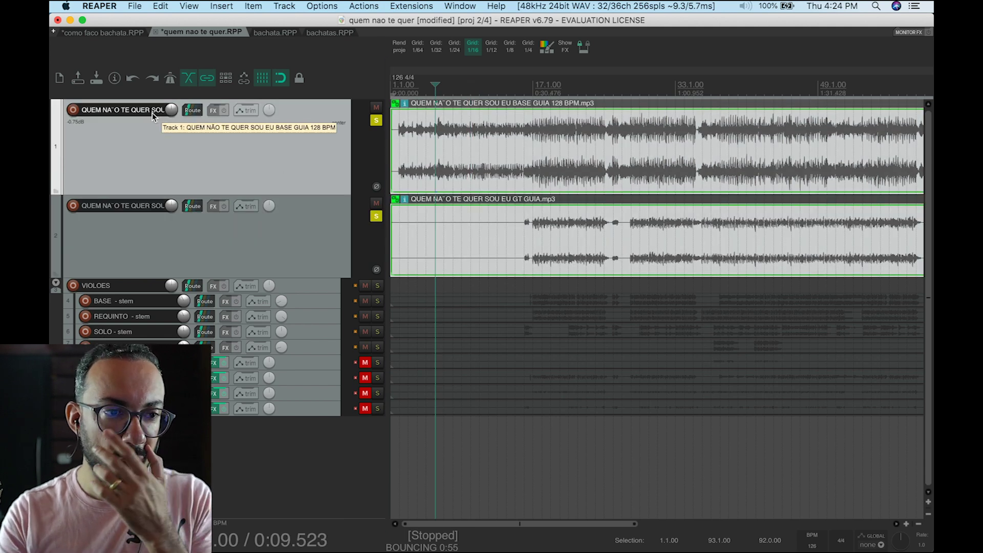
{"action": "left_click", "coordinate": [507, 146]}
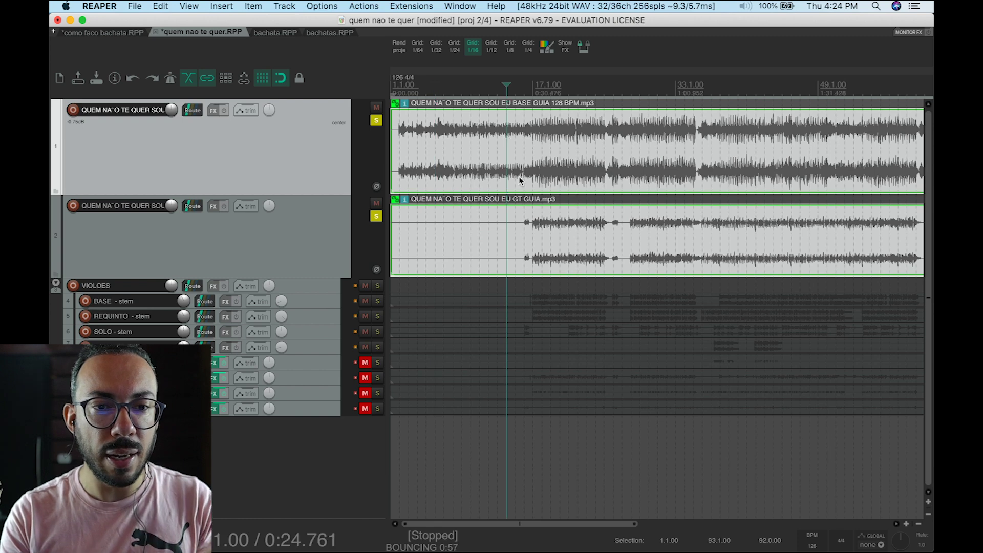
{"action": "left_click", "coordinate": [266, 245]}
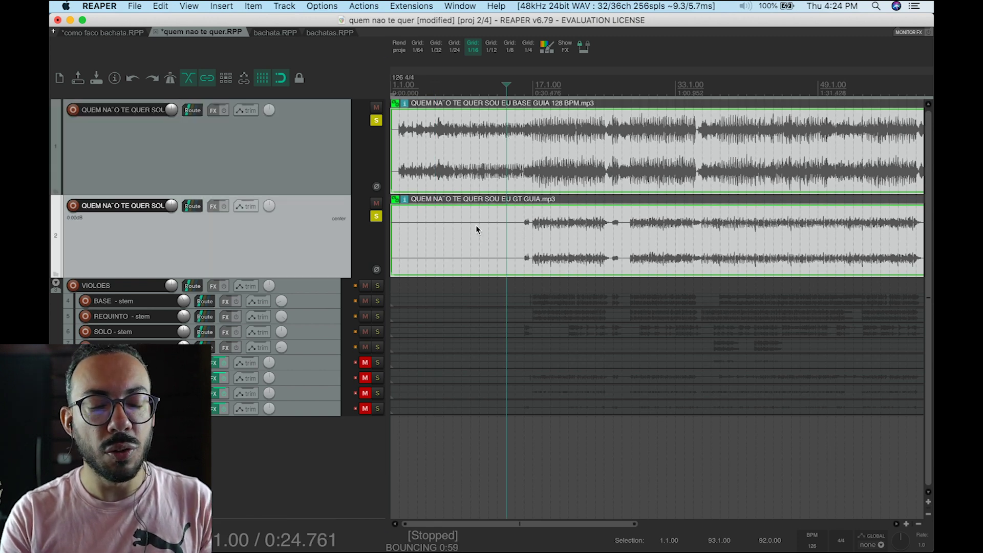
{"action": "left_click", "coordinate": [524, 226]}
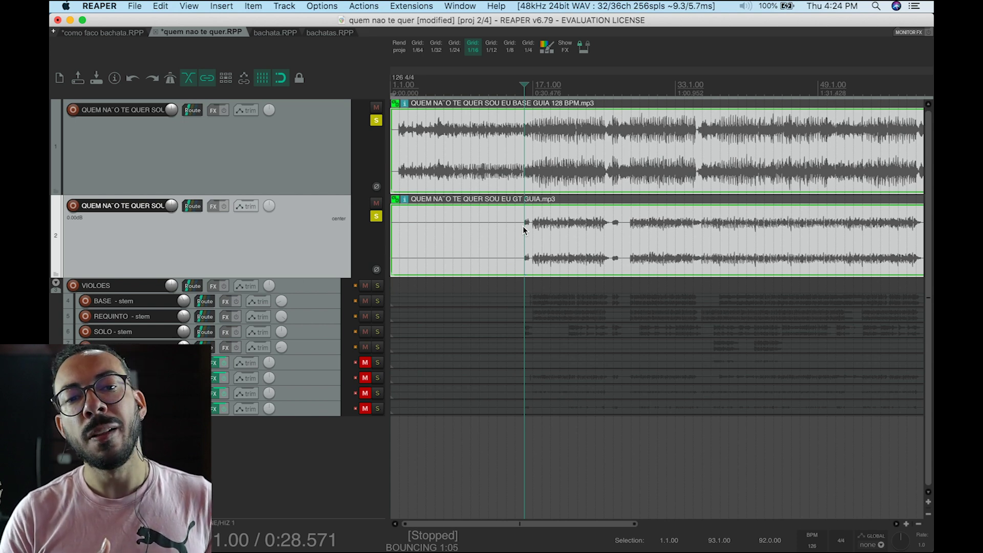
{"action": "scroll", "coordinate": [523, 226], "scroll_direction": "down", "scroll_amount": 2}
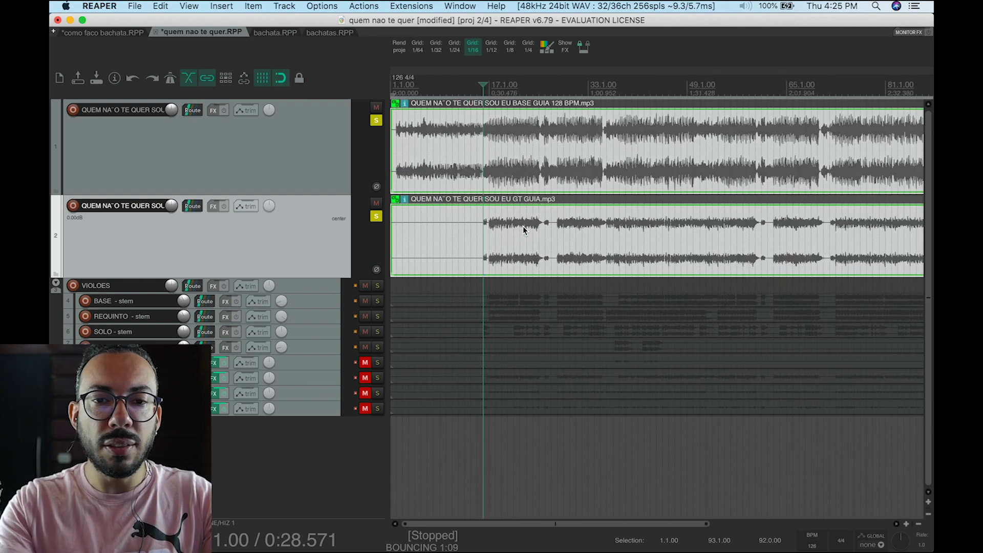
{"action": "scroll", "coordinate": [523, 225], "scroll_direction": "up", "scroll_amount": 4}
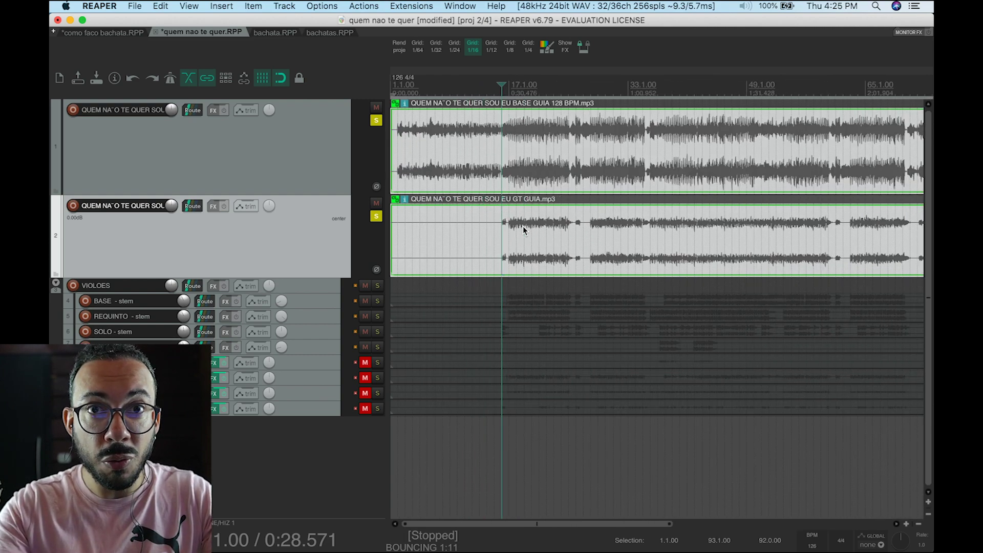
{"action": "left_click", "coordinate": [639, 226]}
{"action": "key", "text": "space"}
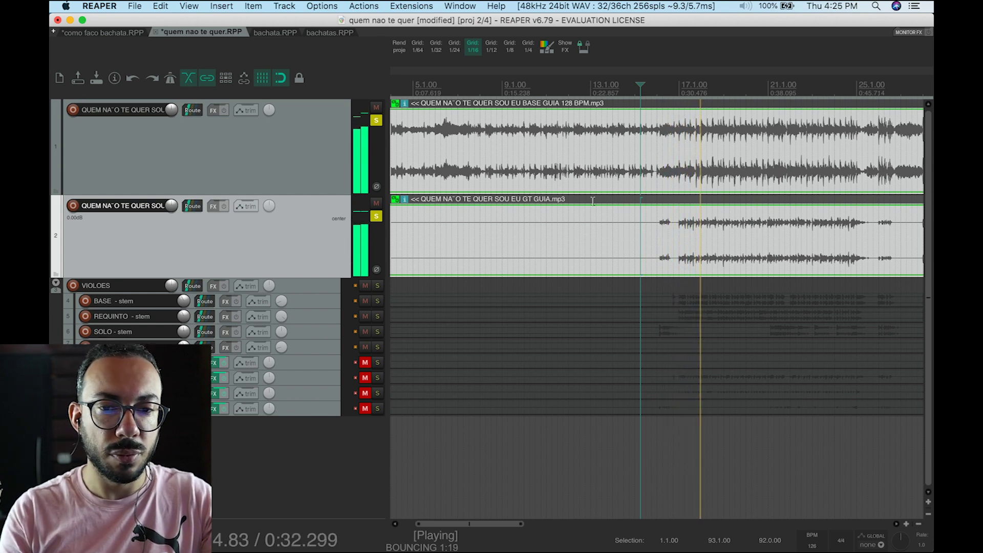
{"action": "key", "text": "space"}
Step: Unsolo the BASE GUIA track and listen to the guitar guide alone from its entry at 0:28.571
{"action": "left_click", "coordinate": [376, 120]}
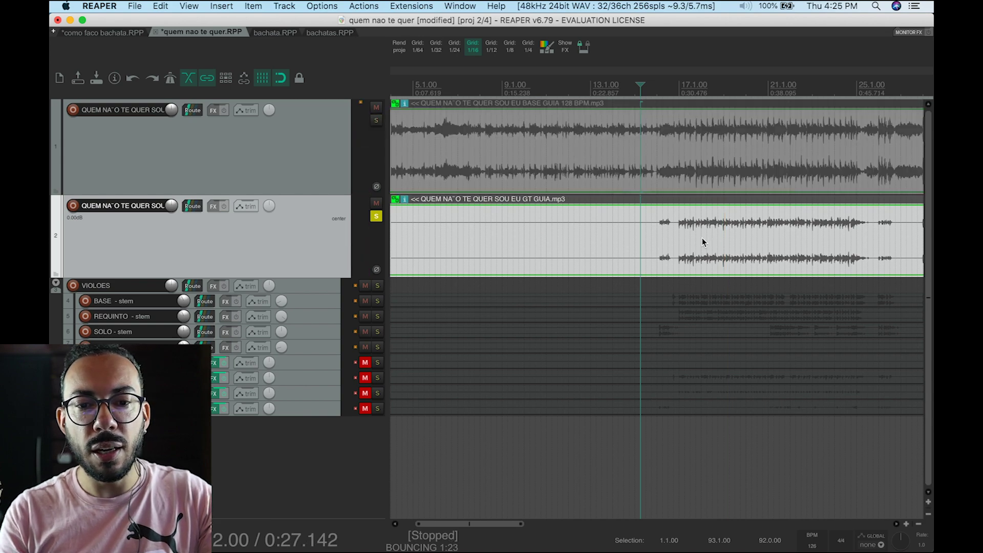
{"action": "left_click", "coordinate": [656, 224]}
{"action": "scroll", "coordinate": [656, 224], "scroll_direction": "up", "scroll_amount": 4}
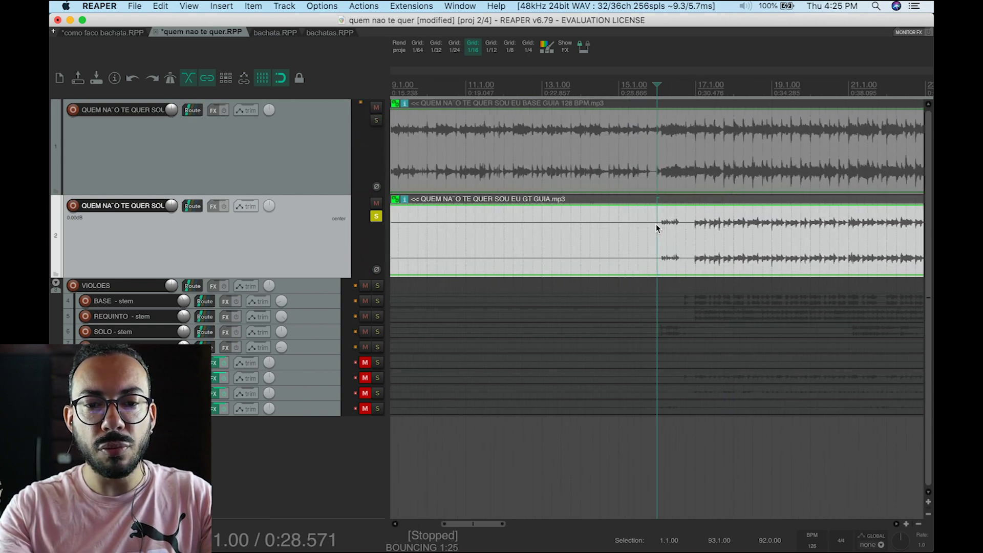
{"action": "key", "text": "space"}
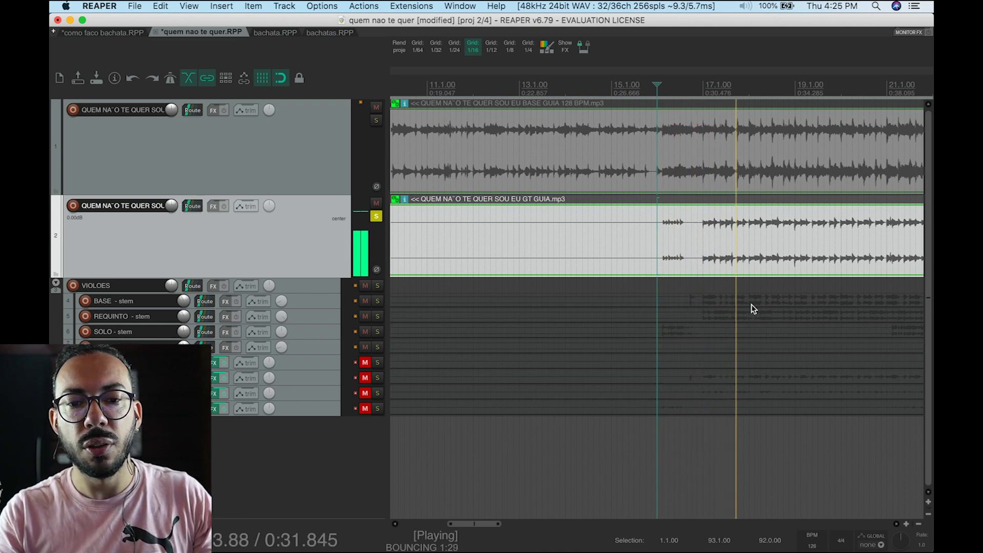
{"action": "scroll", "coordinate": [799, 238], "scroll_direction": "down", "scroll_amount": 4}
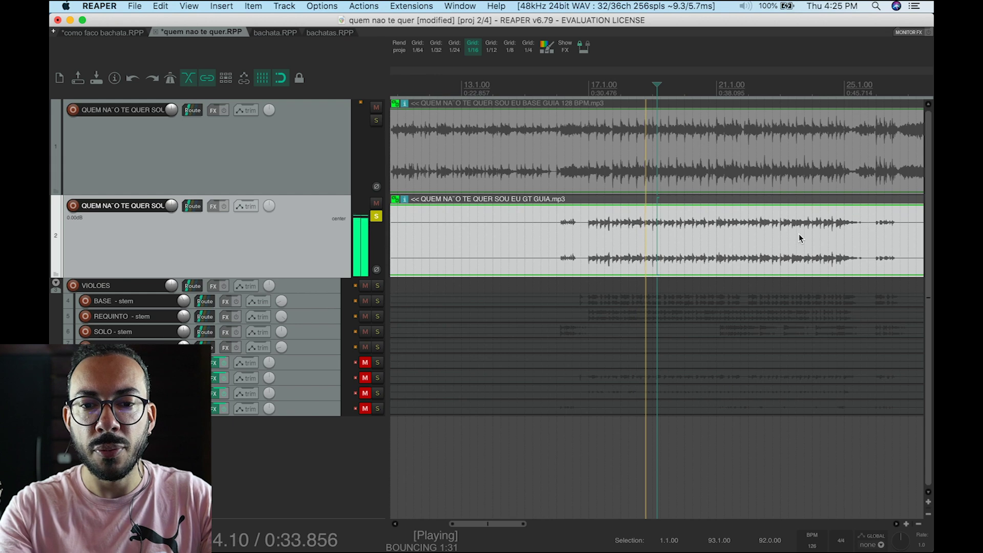
{"action": "scroll", "coordinate": [799, 238], "scroll_direction": "up", "scroll_amount": 2}
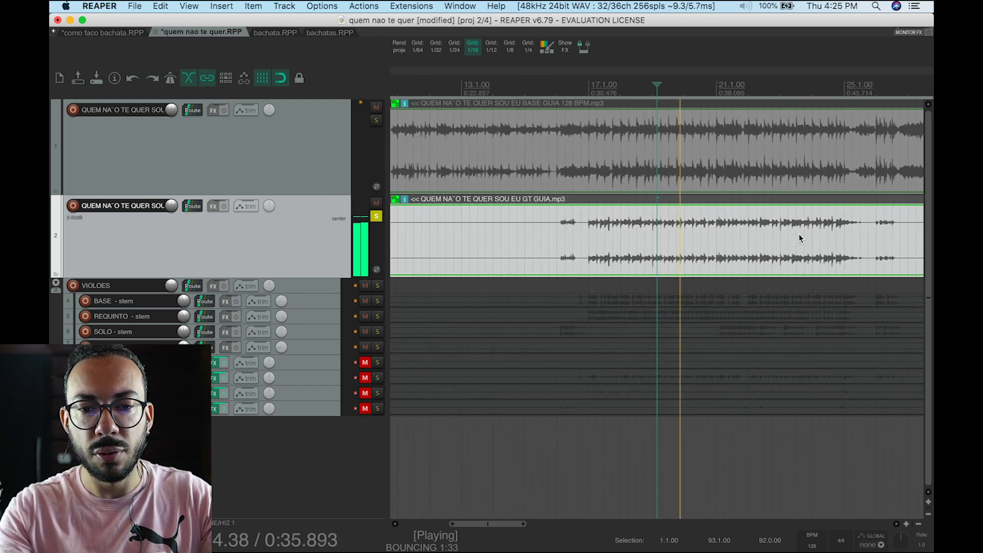
{"action": "key", "text": "space"}
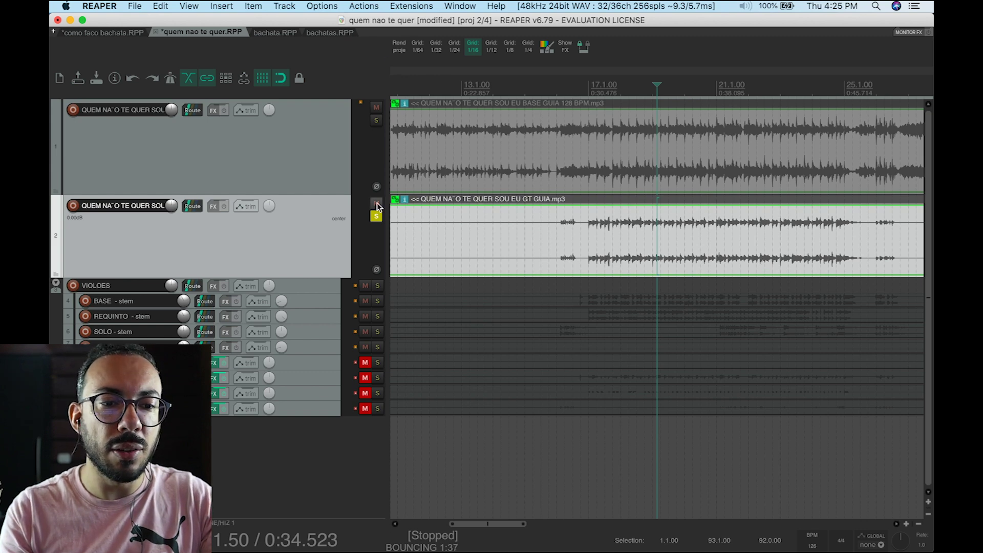
Step: Switch the solo from the guitar guide to the BASE GUIA track and listen to the same passage
{"action": "left_click", "coordinate": [379, 219]}
{"action": "left_click", "coordinate": [377, 120]}
{"action": "key", "text": "space"}
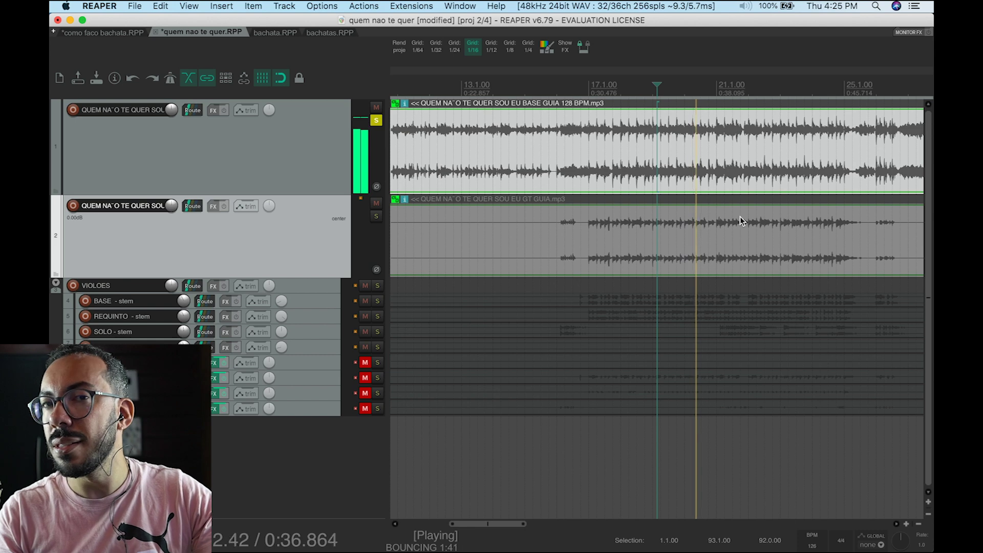
{"action": "key", "text": "space"}
Step: Check the ongoing voice recording in the como faco bachata project, and return to the quem nao te quer project
{"action": "left_click", "coordinate": [129, 33]}
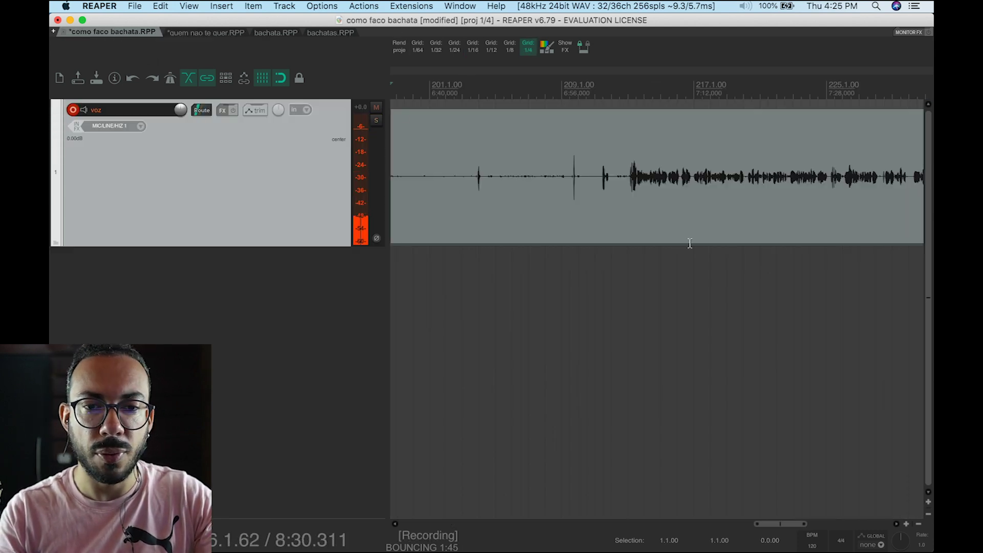
{"action": "scroll", "coordinate": [684, 243], "scroll_direction": "down", "scroll_amount": 5}
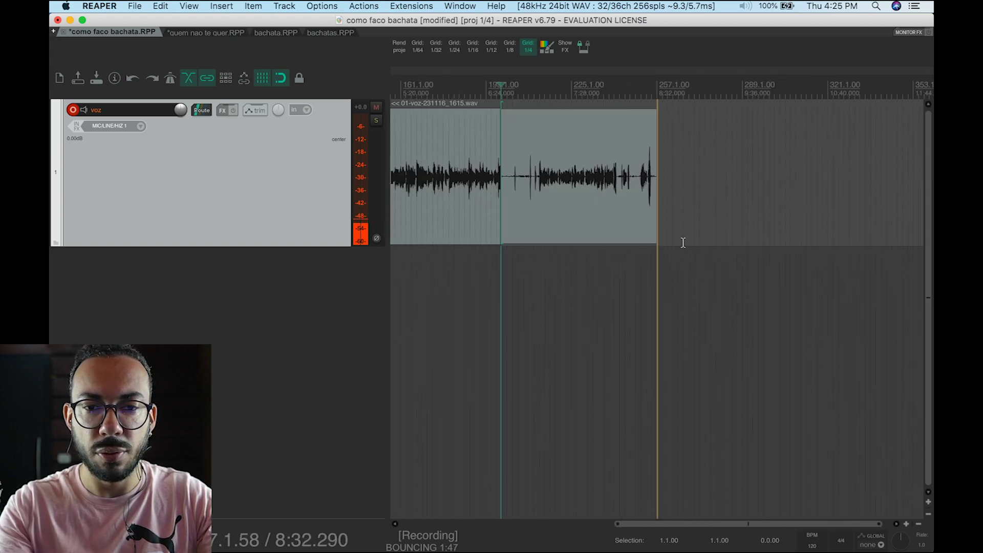
{"action": "left_click", "coordinate": [207, 33]}
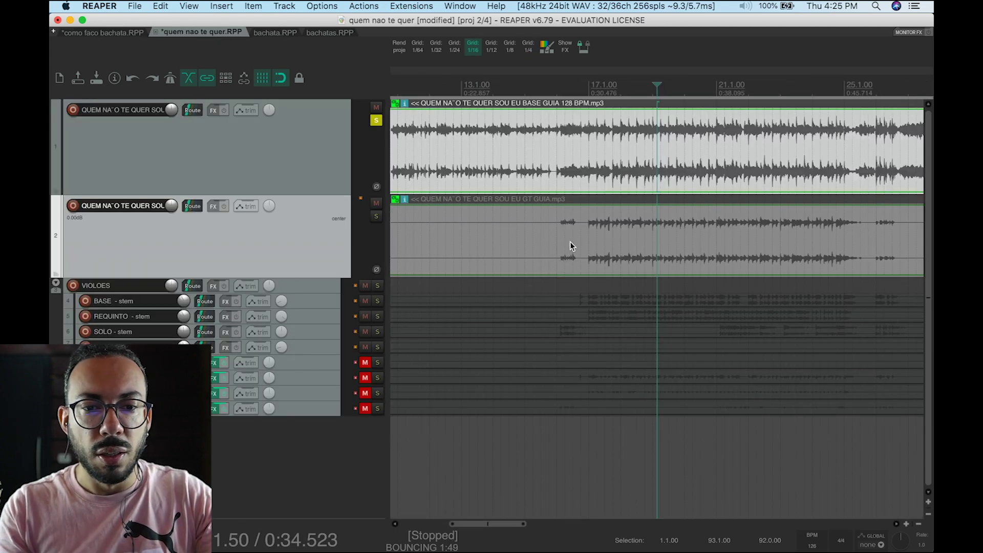
Step: Reduce the BASE GUIA track's height slightly and place the edit cursor at the guitar entry, 0:28.571
{"action": "scroll", "coordinate": [549, 232], "scroll_direction": "down", "scroll_amount": 3}
{"action": "left_click", "coordinate": [665, 223]}
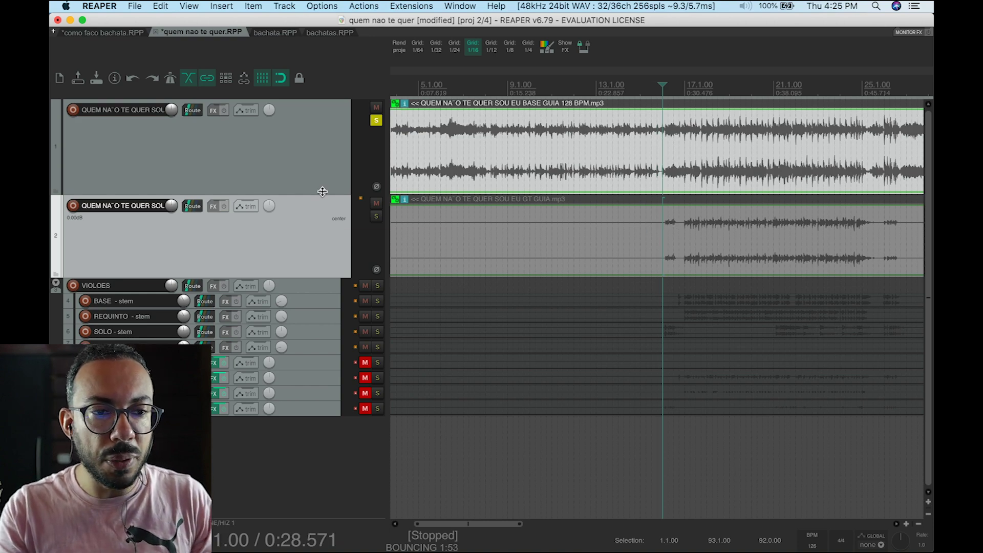
{"action": "mouse_move", "coordinate": [322, 193]}
{"action": "left_mouse_down"}
{"action": "mouse_move", "coordinate": [323, 97]}
{"action": "mouse_move", "coordinate": [330, 185]}
{"action": "left_mouse_up"}
{"action": "left_click", "coordinate": [665, 243]}
{"action": "scroll", "coordinate": [665, 243], "scroll_direction": "up", "scroll_amount": 3}
{"action": "scroll", "coordinate": [665, 243], "scroll_direction": "down", "scroll_amount": 3}
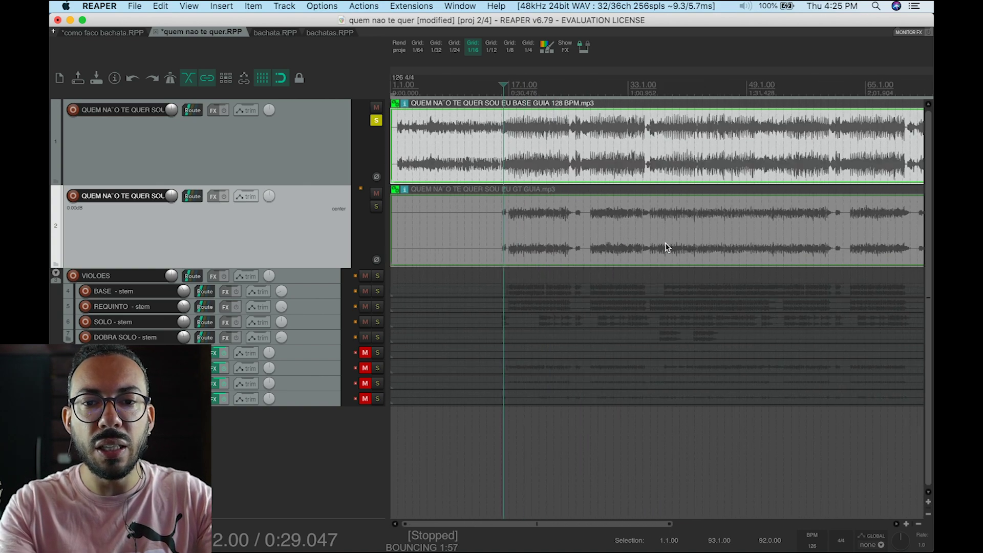
{"action": "scroll", "coordinate": [665, 243], "scroll_direction": "up", "scroll_amount": 3}
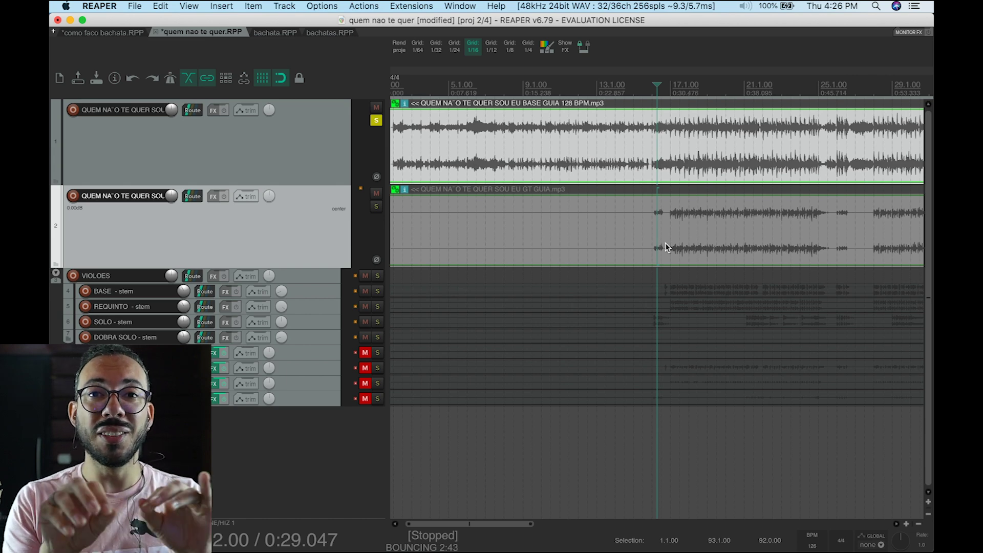
{"action": "left_click", "coordinate": [653, 225]}
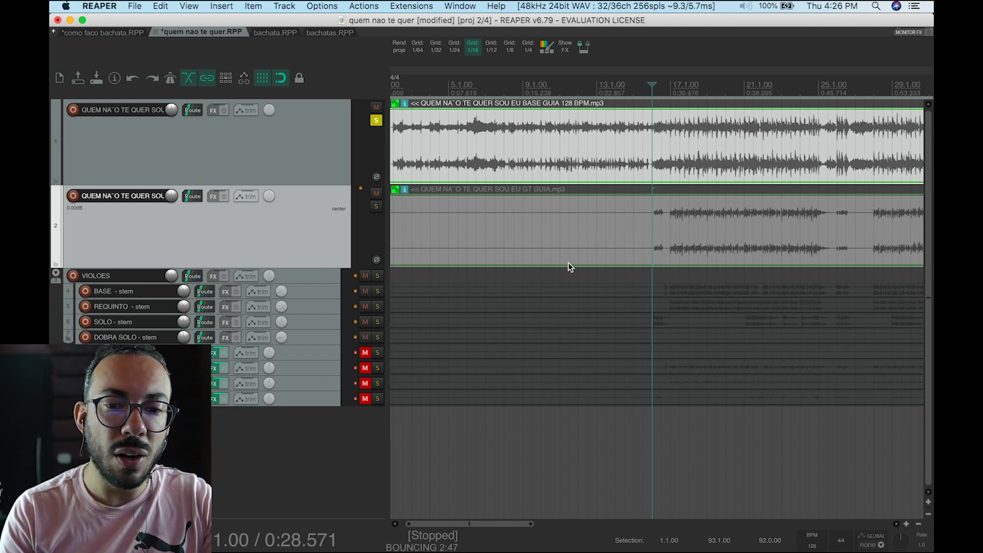
Step: Unsolo the BASE GUIA track and resize the tracks, shrinking GT GUIA and enlarging BASE - stem
{"action": "left_click", "coordinate": [377, 123]}
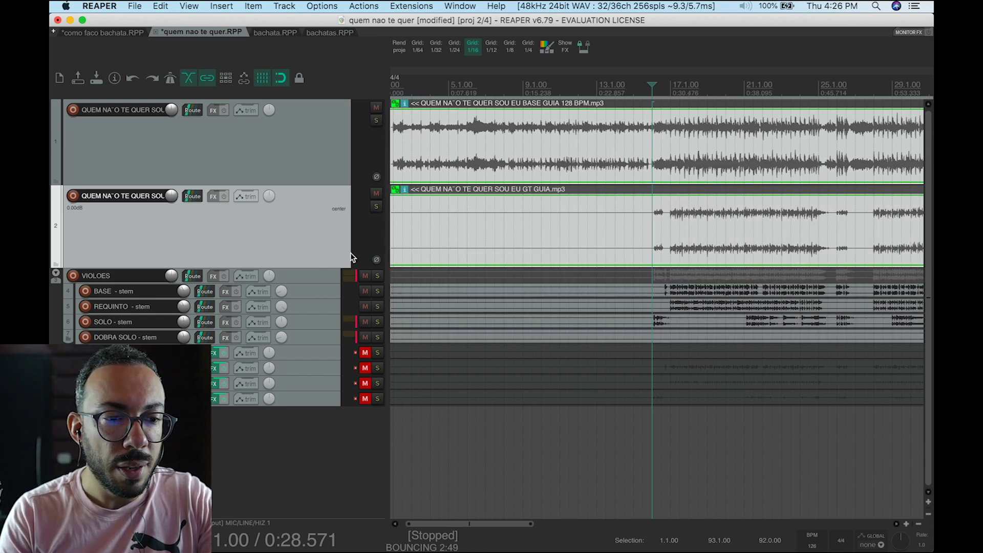
{"action": "left_click_drag", "start_coordinate": [311, 267], "coordinate": [310, 210]}
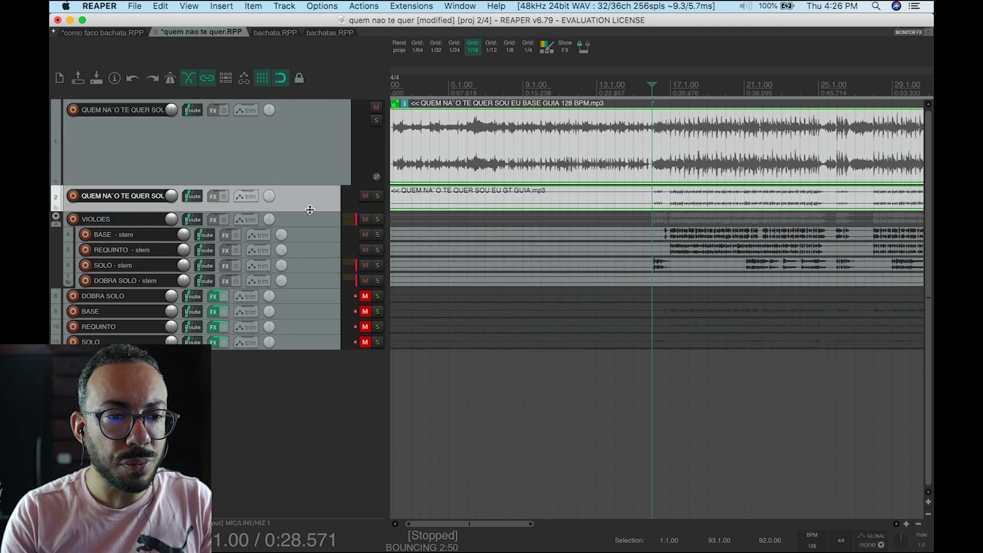
{"action": "double_click", "coordinate": [317, 239]}
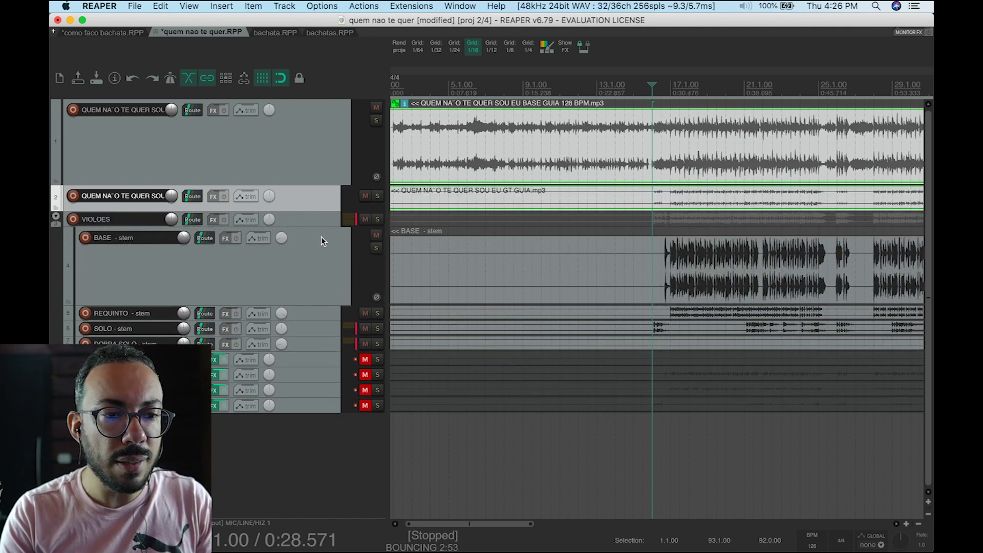
{"action": "left_click", "coordinate": [321, 236]}
Step: Solo the BASE - stem track and play it from the guitar entry, lowering its volume to -7.35 dB
{"action": "left_click", "coordinate": [377, 248]}
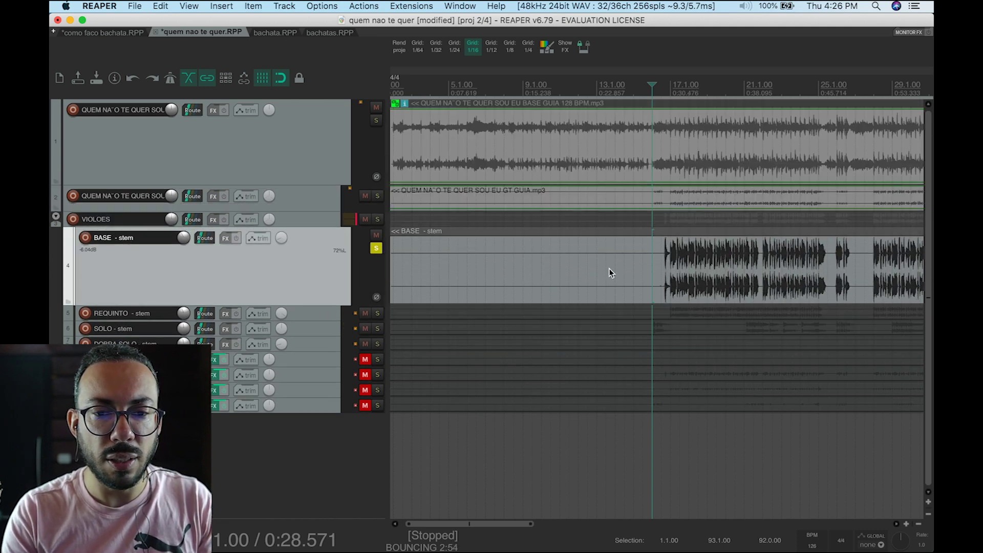
{"action": "left_click", "coordinate": [659, 261]}
{"action": "key", "text": "space"}
{"action": "scroll", "coordinate": [659, 260], "scroll_direction": "up", "scroll_amount": 2}
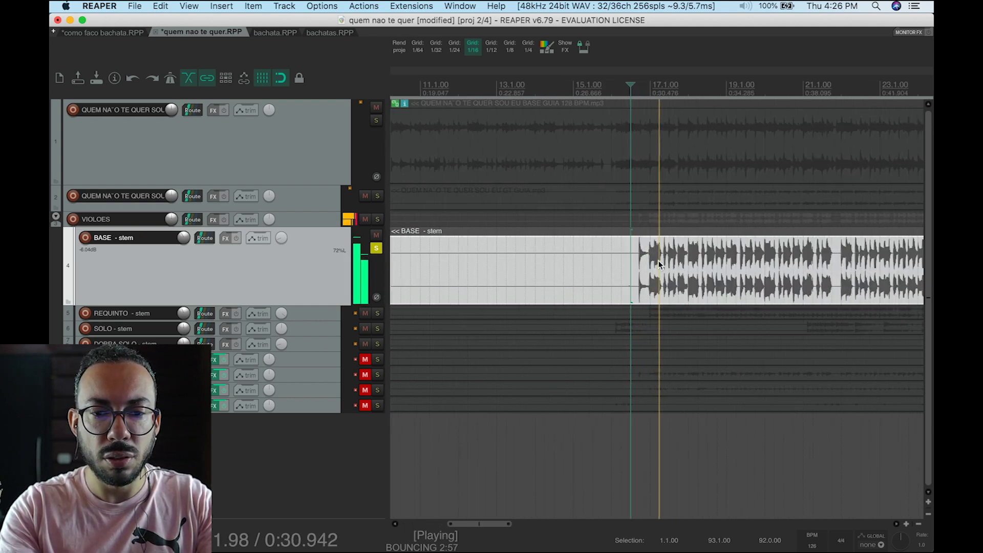
{"action": "scroll", "coordinate": [659, 261], "scroll_direction": "up", "scroll_amount": 1}
{"action": "scroll", "coordinate": [184, 238], "scroll_direction": "down", "scroll_amount": 2}
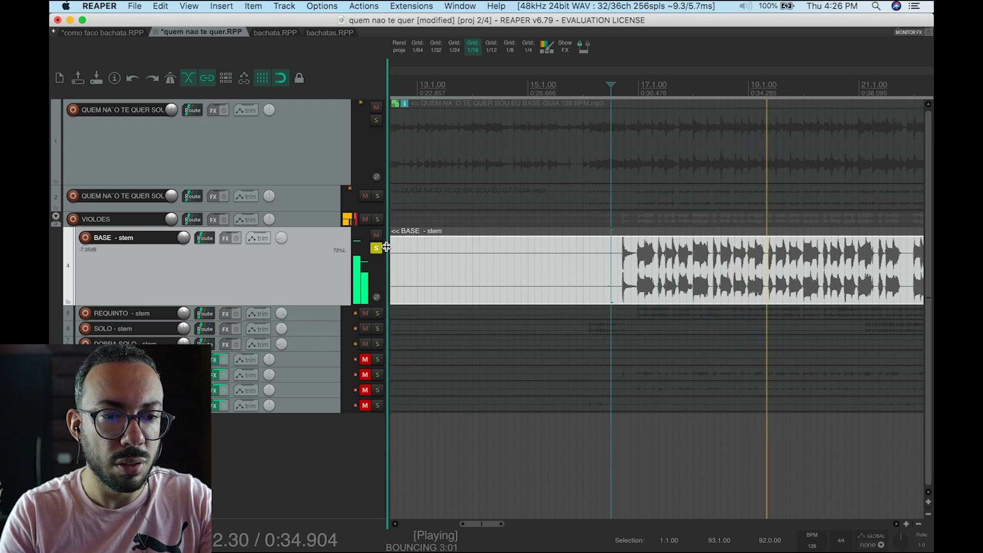
{"action": "scroll", "coordinate": [385, 252], "scroll_direction": "down", "scroll_amount": 2}
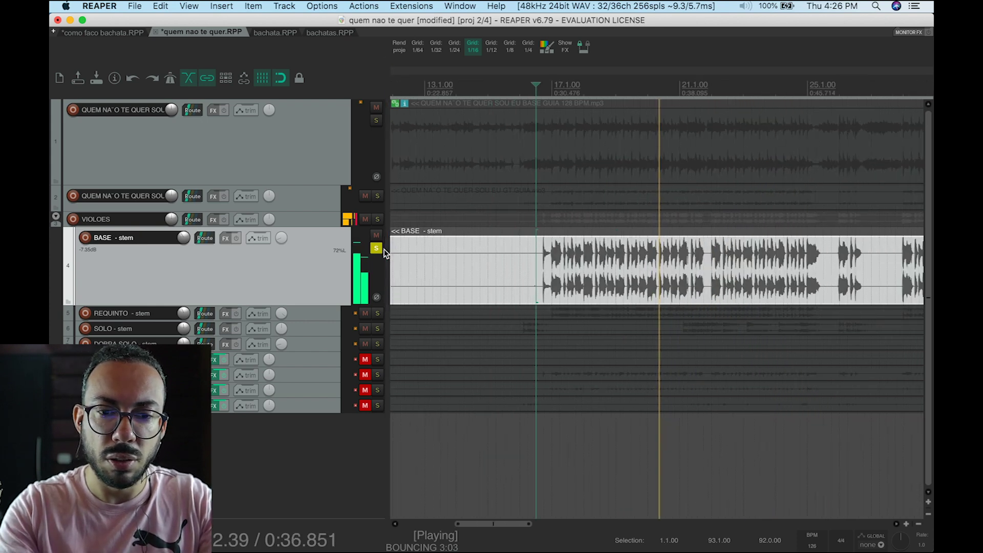
{"action": "key", "text": "space"}
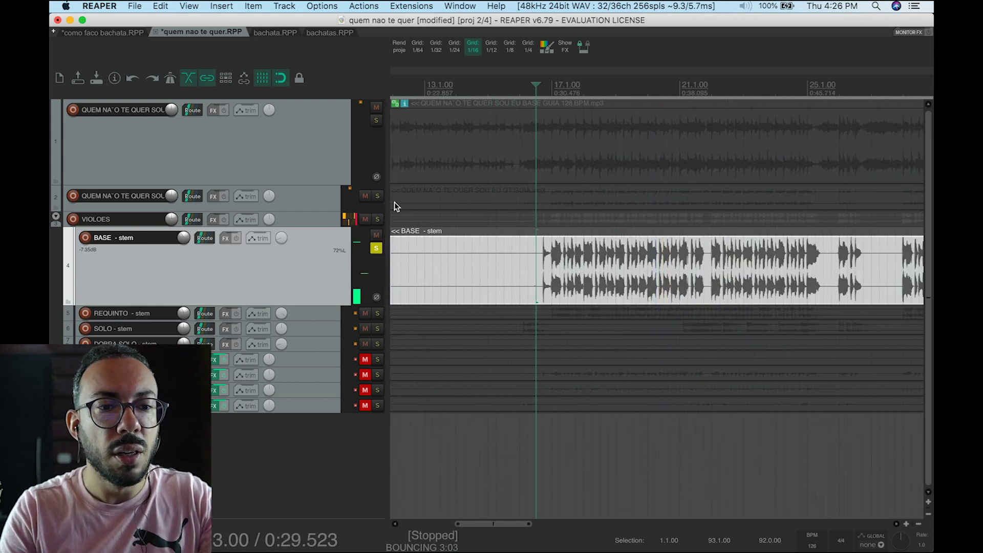
Step: Solo the BASE GUIA track as well and listen to it together with the BASE - stem guitar
{"action": "left_click", "coordinate": [376, 121]}
{"action": "key", "text": "space"}
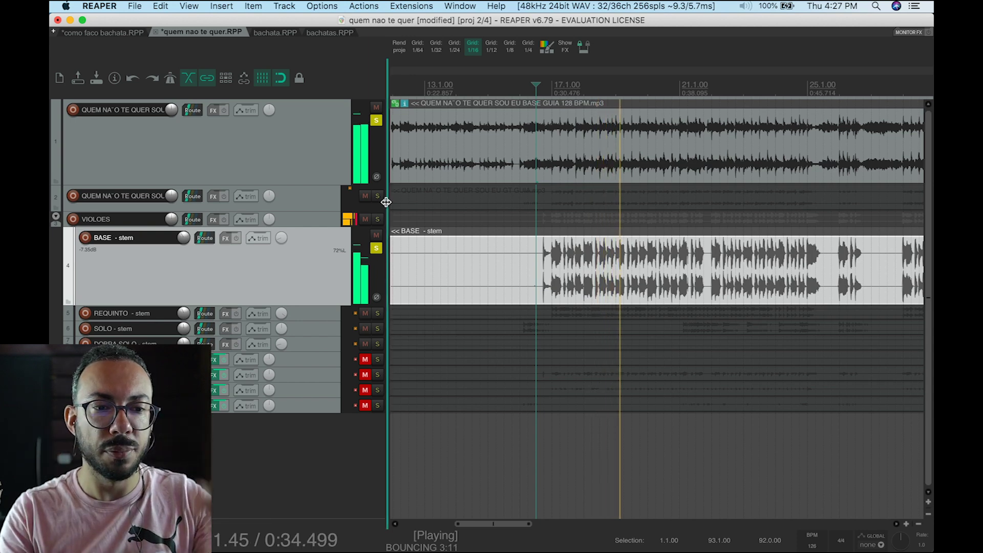
{"action": "key", "text": "space"}
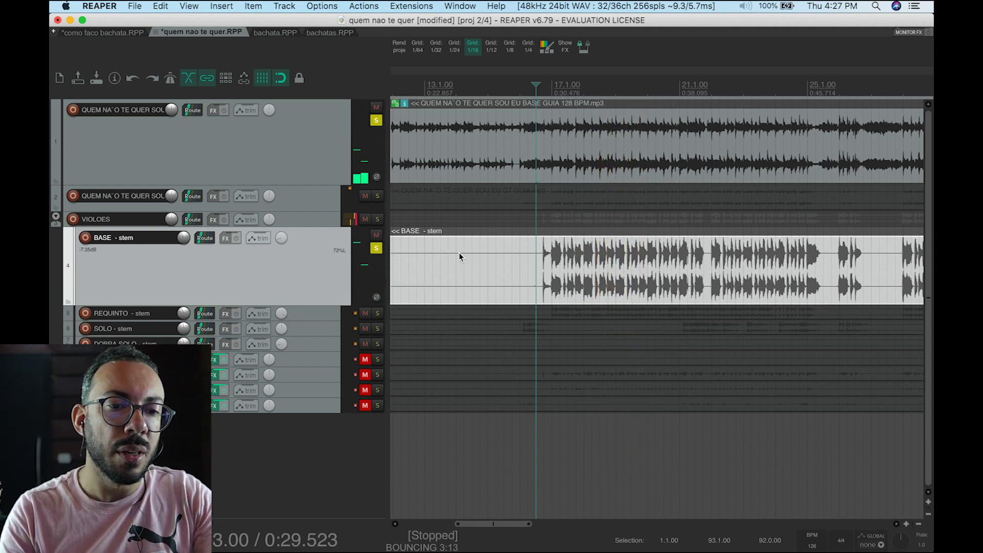
Step: Add the REQUINTO - stem track to the soloed tracks and enlarge its height
{"action": "left_click", "coordinate": [378, 313]}
{"action": "left_click", "coordinate": [328, 321]}
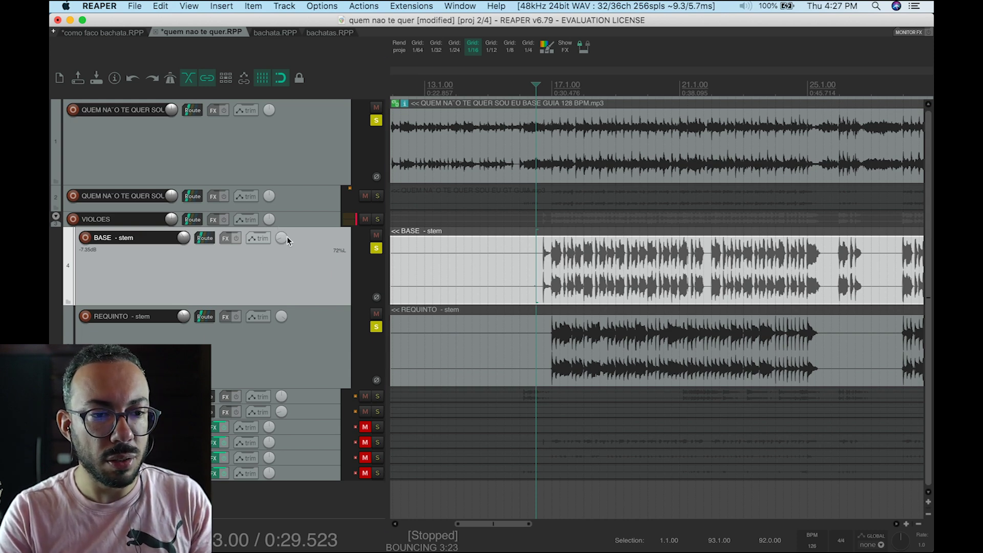
{"action": "mouse_move", "coordinate": [281, 318]}
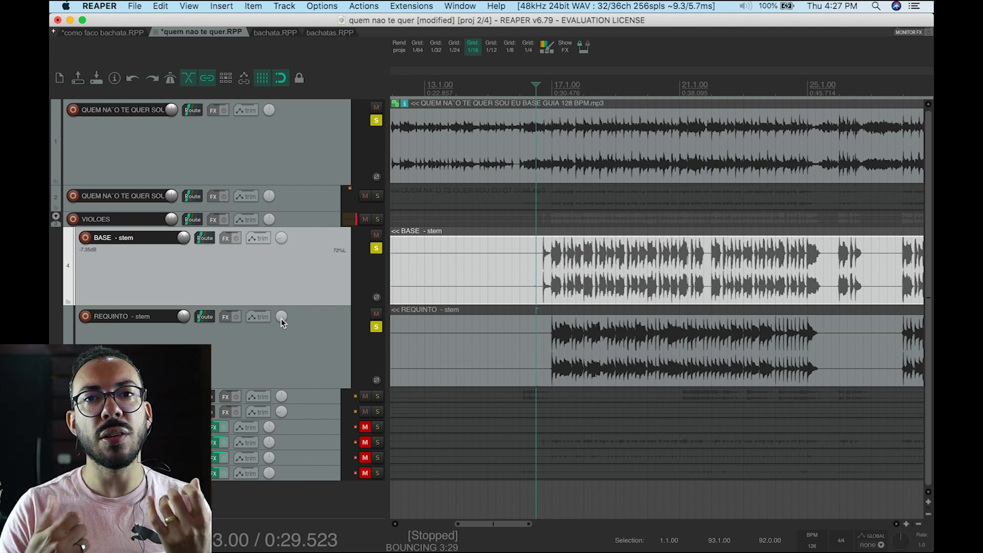
Step: Unsolo the BASE - stem and BASE GUIA tracks and play the REQUINTO - stem guitar alone
{"action": "left_click", "coordinate": [376, 249]}
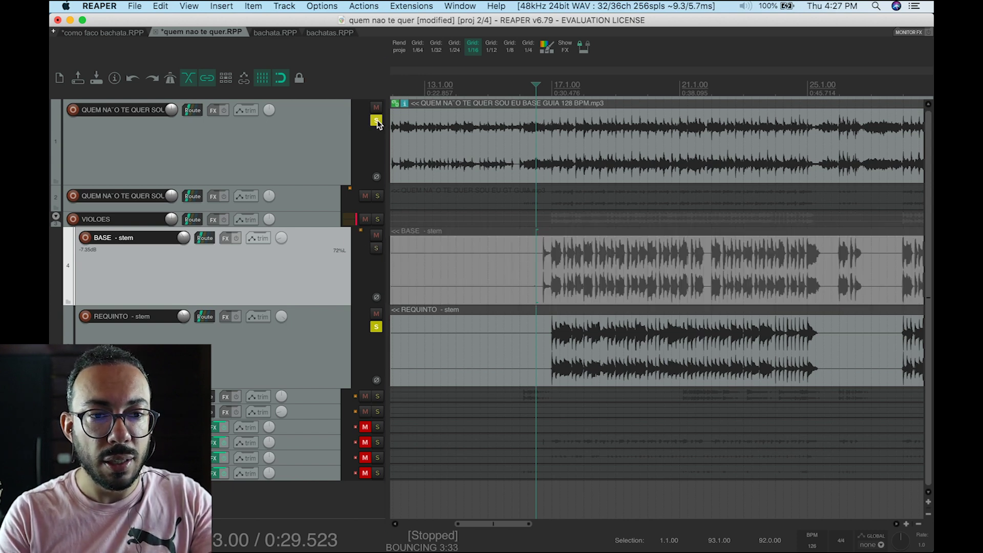
{"action": "left_click", "coordinate": [376, 120]}
{"action": "key", "text": "space"}
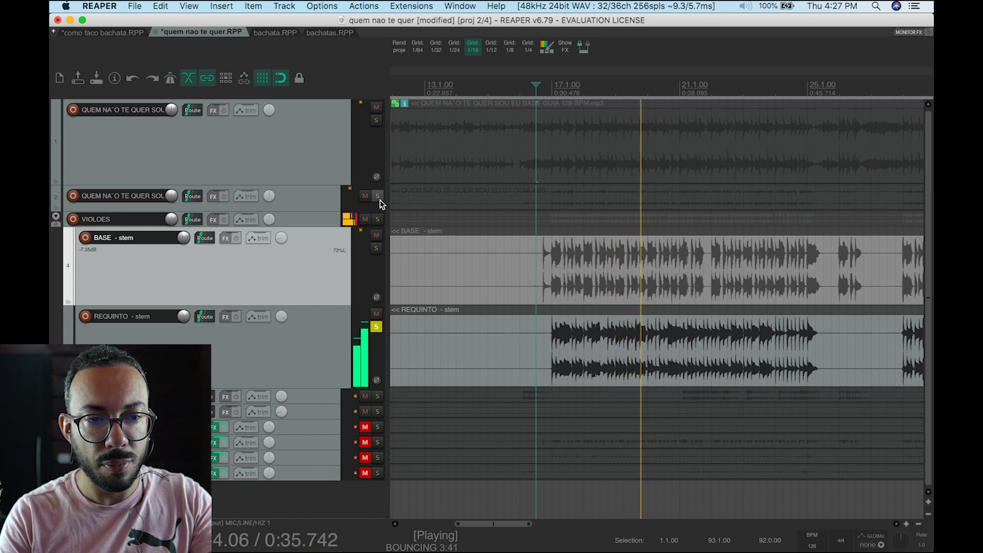
{"action": "key", "text": "space"}
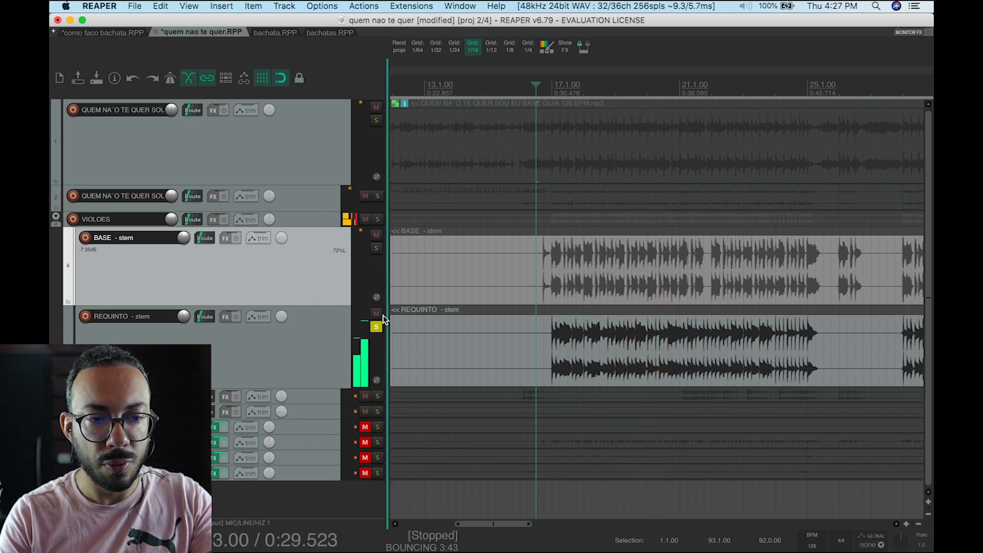
Step: Solo the GT GUIA track in place of REQUINTO - stem and play it, briefly adding the requinto to compare them
{"action": "left_click", "coordinate": [377, 196]}
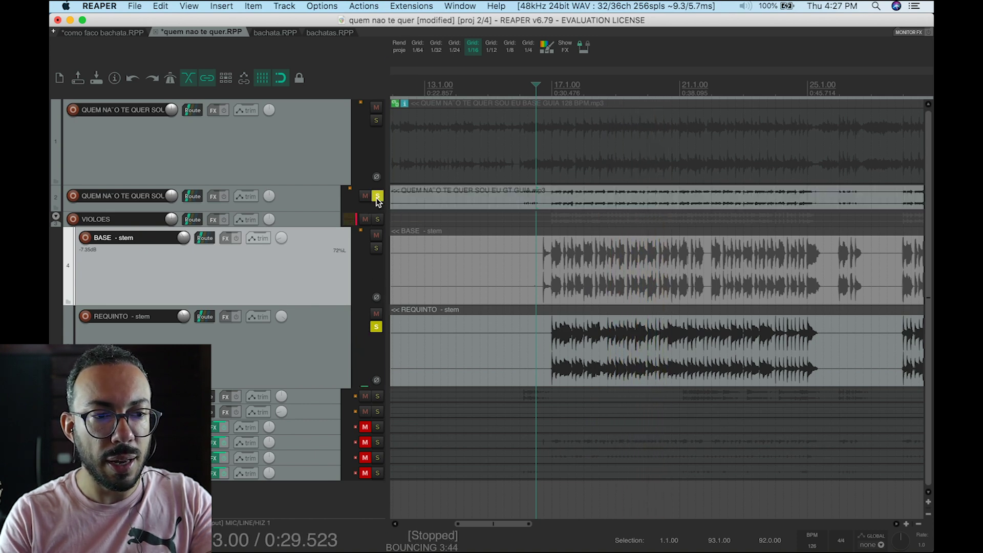
{"action": "left_click", "coordinate": [376, 327]}
{"action": "key", "text": "space"}
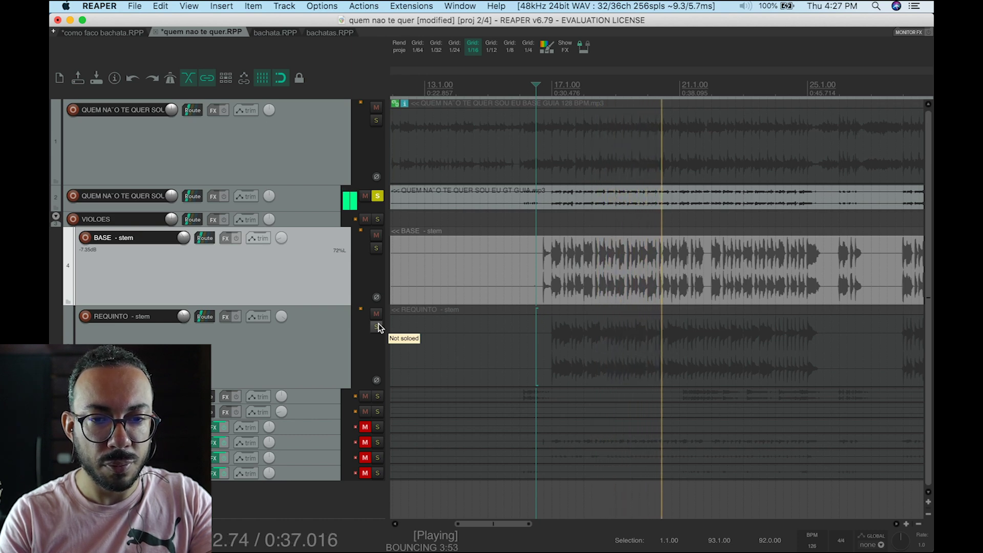
{"action": "left_click", "coordinate": [378, 328]}
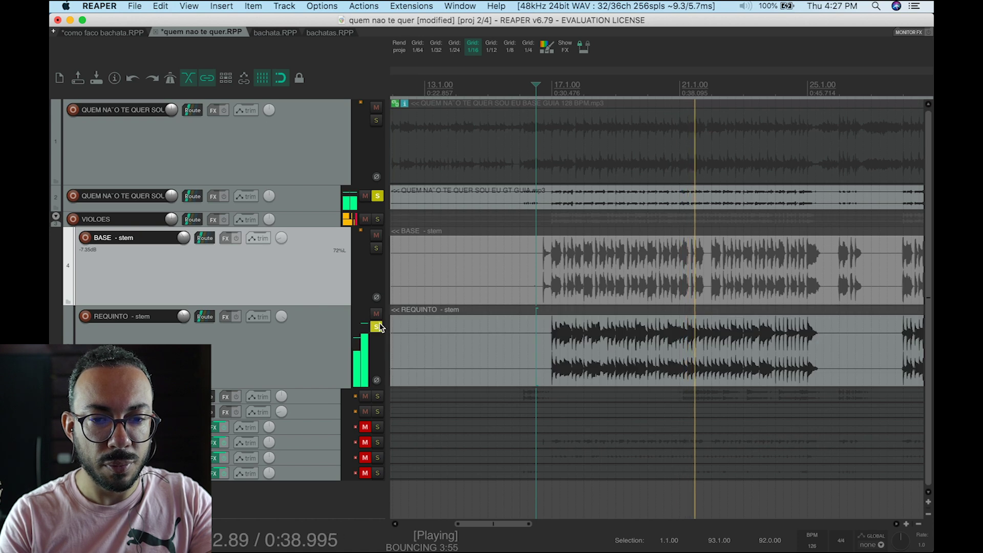
{"action": "left_click", "coordinate": [380, 327]}
{"action": "key", "text": "space"}
Step: Unsolo the GT GUIA track and mute it, leaving the guitar stems and BASE GUIA active
{"action": "left_click", "coordinate": [688, 252]}
{"action": "scroll", "coordinate": [690, 248], "scroll_direction": "down", "scroll_amount": 1}
{"action": "scroll", "coordinate": [689, 248], "scroll_direction": "down", "scroll_amount": 2}
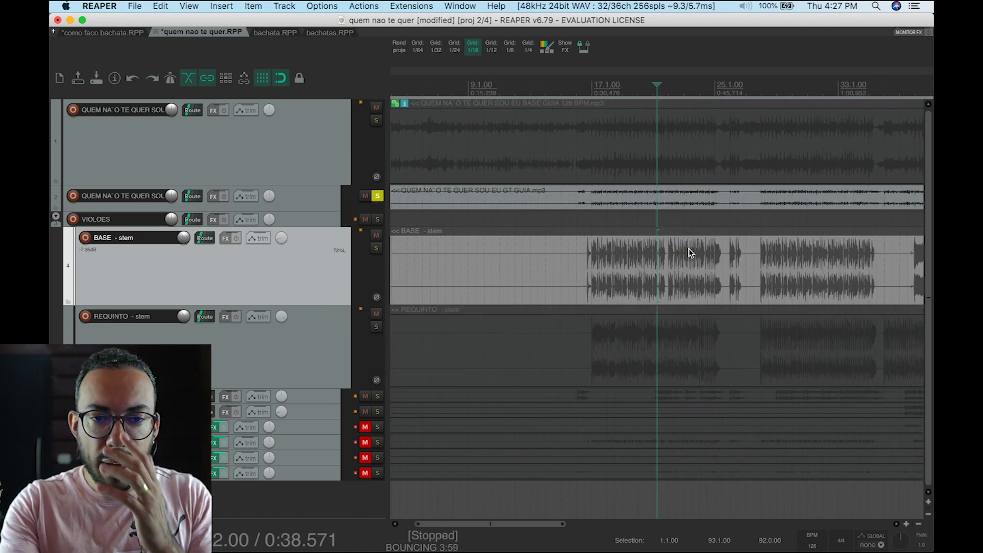
{"action": "left_click", "coordinate": [378, 195]}
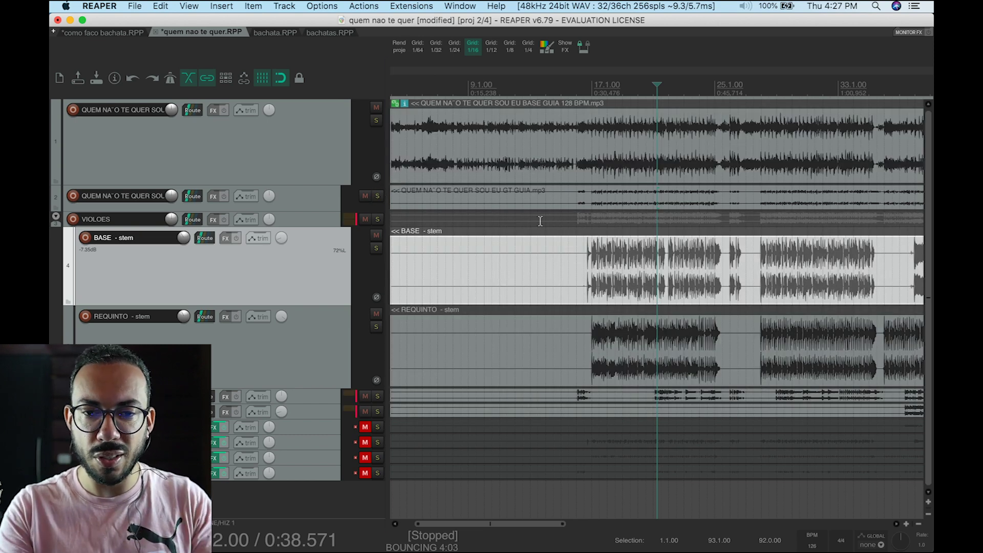
{"action": "left_click", "coordinate": [683, 263]}
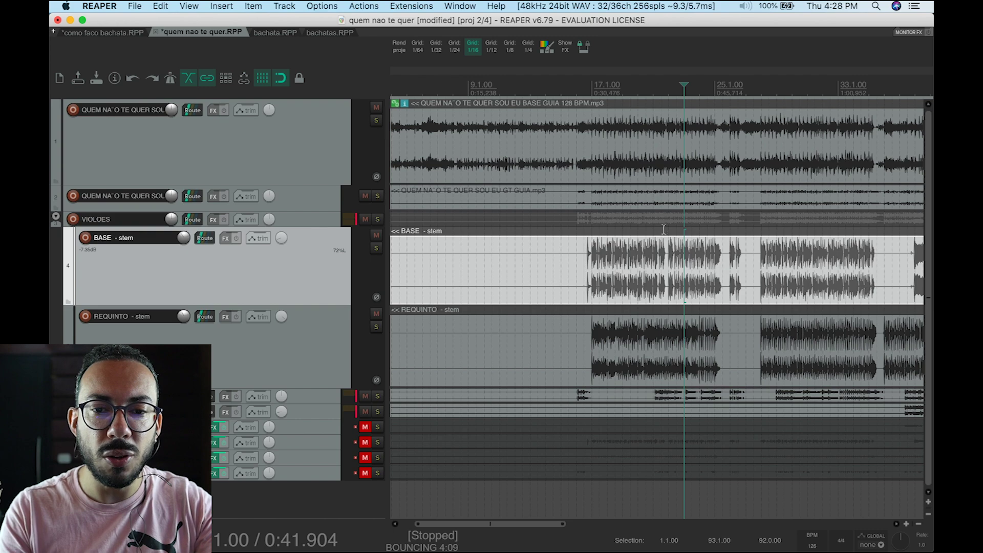
{"action": "left_click", "coordinate": [366, 196]}
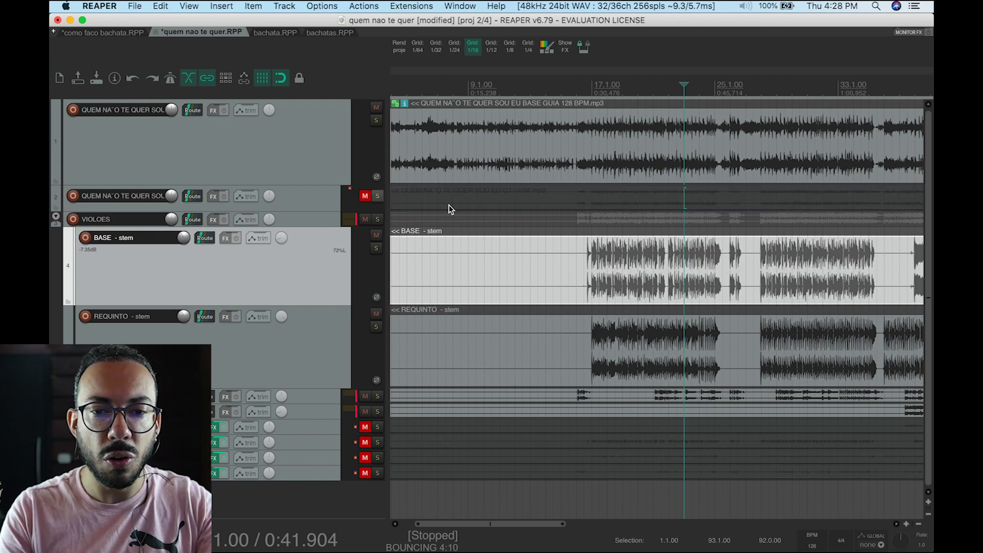
Step: Play the unsoloed mix from just before the guitars enter, around bar 15
{"action": "left_click", "coordinate": [587, 262]}
{"action": "key", "text": "space"}
{"action": "key", "text": "space"}
{"action": "left_click", "coordinate": [572, 269]}
{"action": "key", "text": "space"}
{"action": "scroll", "coordinate": [572, 269], "scroll_direction": "up", "scroll_amount": 4}
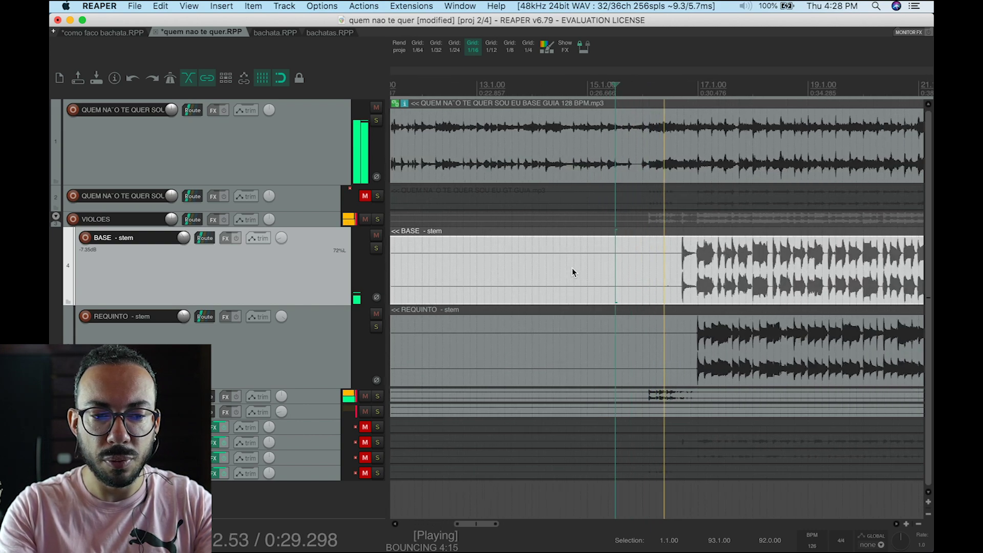
{"action": "key", "text": "space"}
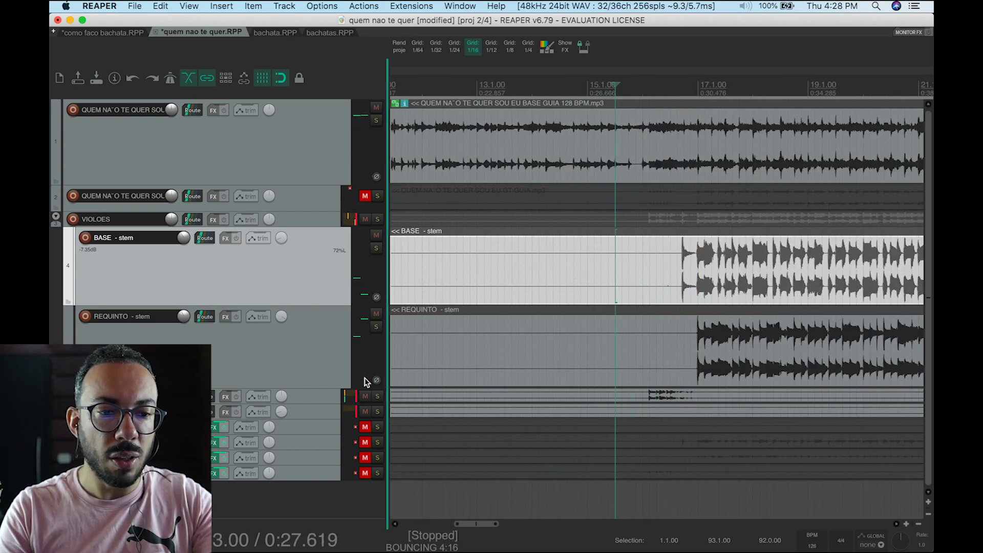
Step: Enlarge the SOLO - stem track, solo it, and play its opening phrase from bar 16
{"action": "left_click_drag", "start_coordinate": [308, 404], "coordinate": [377, 434]}
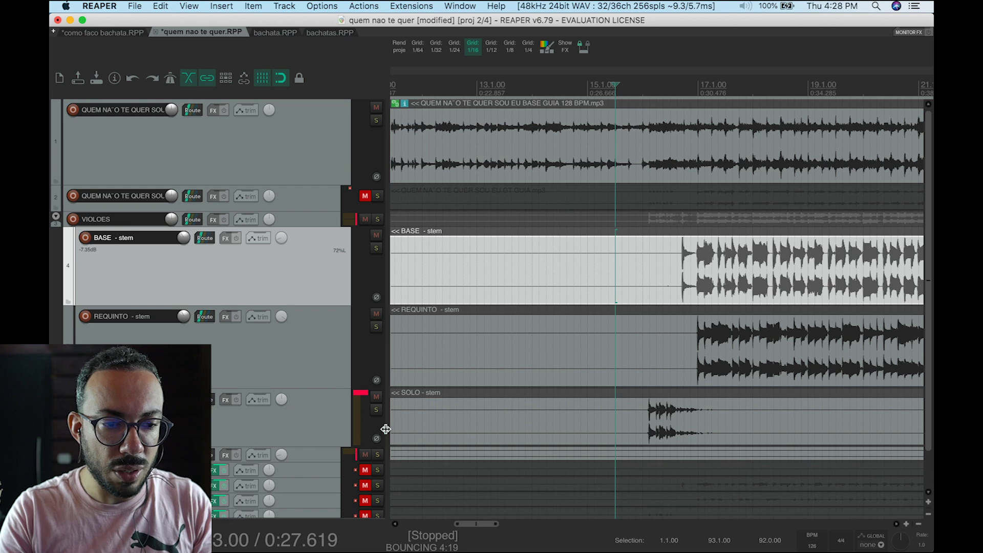
{"action": "left_click", "coordinate": [380, 415]}
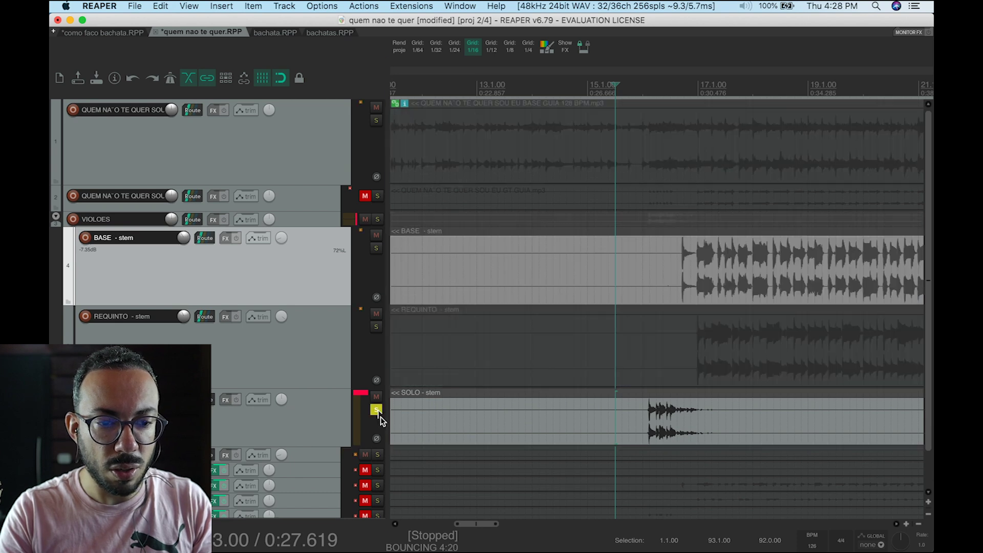
{"action": "left_click", "coordinate": [642, 409]}
{"action": "key", "text": "space"}
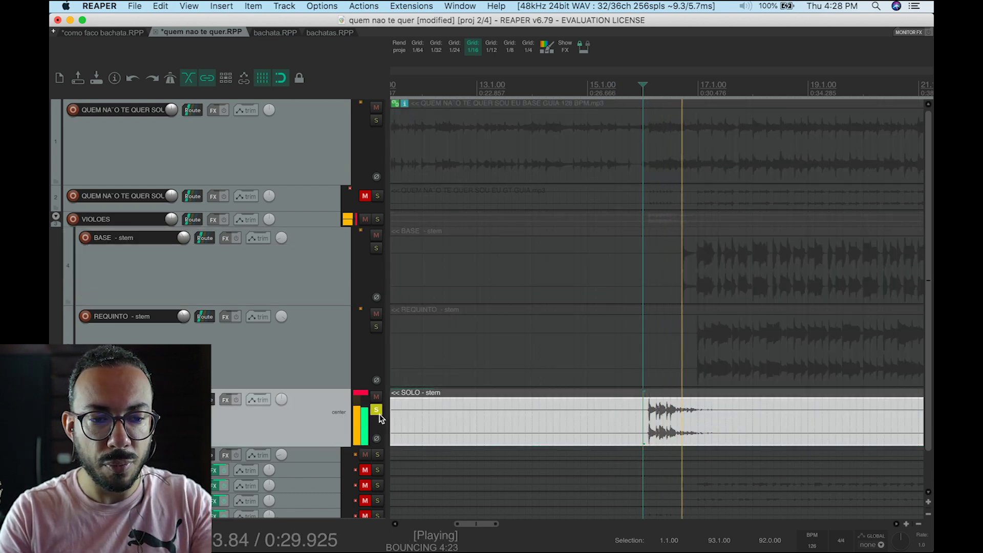
{"action": "key", "text": "space"}
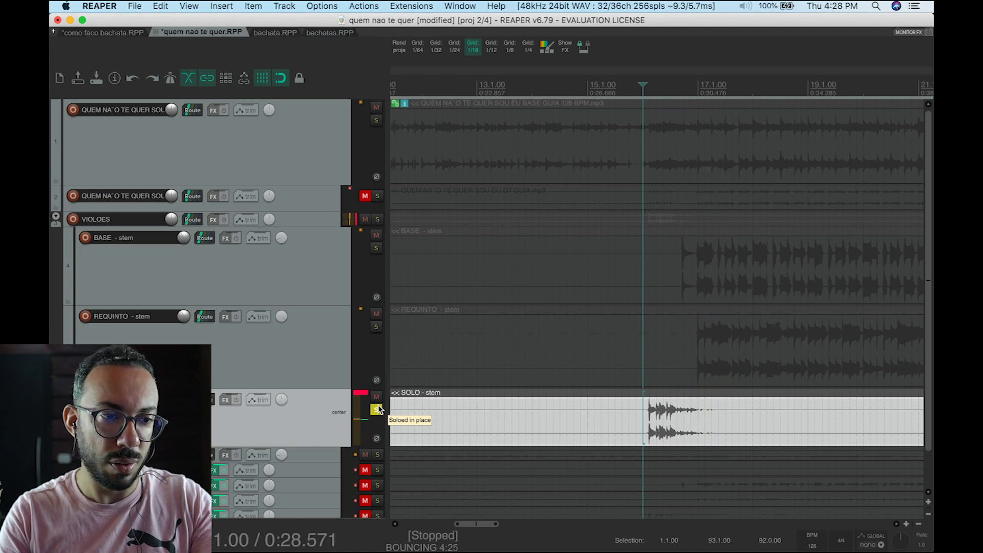
Step: Unsolo SOLO - stem and listen to the BASE GUIA track soloed from bar 16
{"action": "left_click", "coordinate": [377, 410]}
{"action": "left_click", "coordinate": [376, 120]}
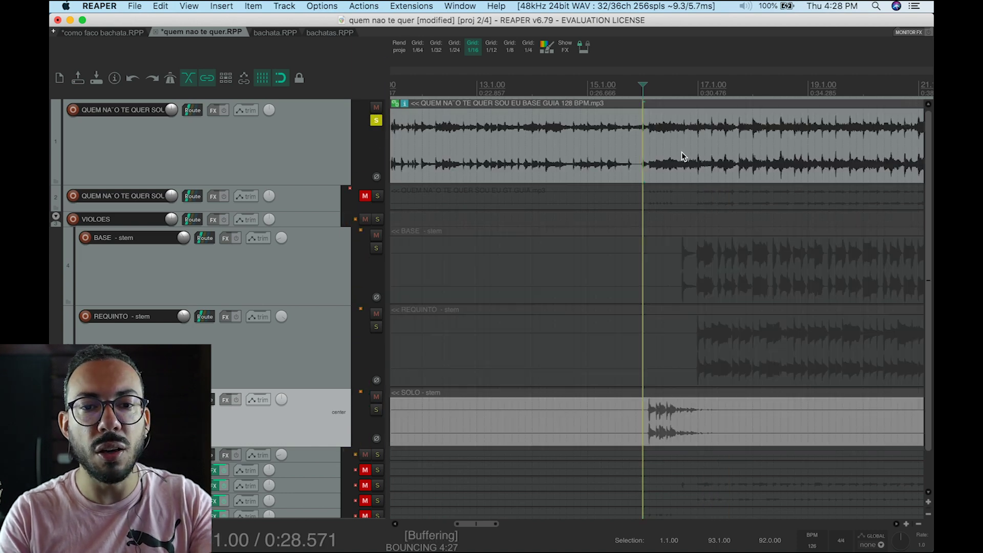
{"action": "key", "text": "space"}
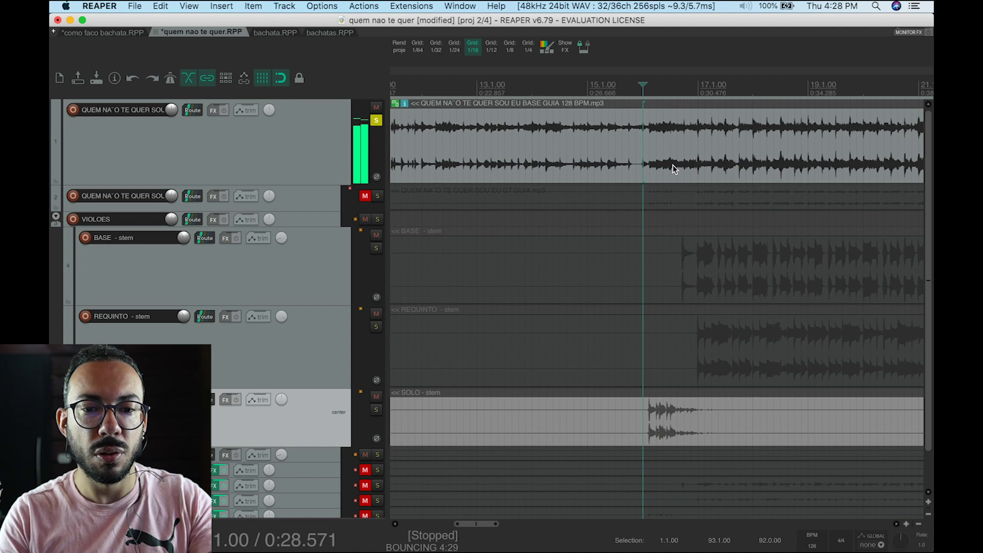
Step: Solo the GT GUIA track instead of BASE GUIA, play the opening passage from bar 16, and unsolo it
{"action": "left_click", "coordinate": [379, 196]}
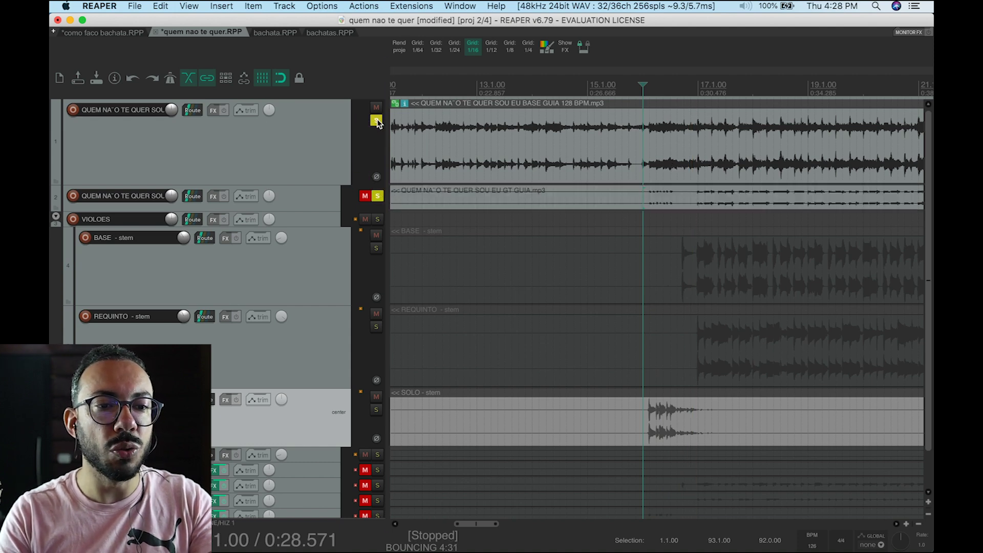
{"action": "left_click", "coordinate": [377, 120]}
{"action": "key", "text": "space"}
{"action": "key", "text": "space"}
{"action": "key", "text": "space"}
{"action": "key", "text": "space"}
{"action": "left_click", "coordinate": [377, 196]}
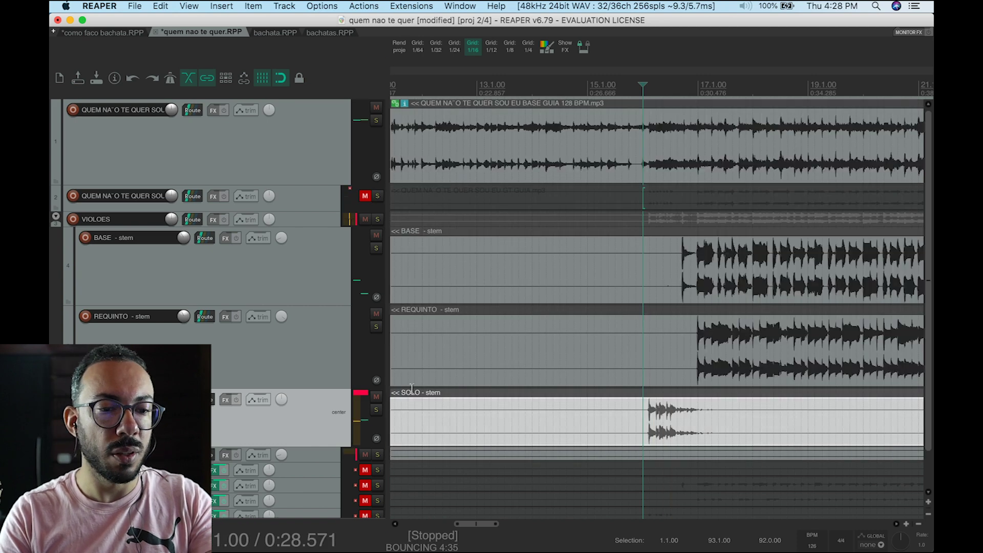
Step: Replay the SOLO - stem phrase on its own from bar 16 and clear its solo
{"action": "left_click", "coordinate": [378, 409]}
{"action": "key", "text": "space"}
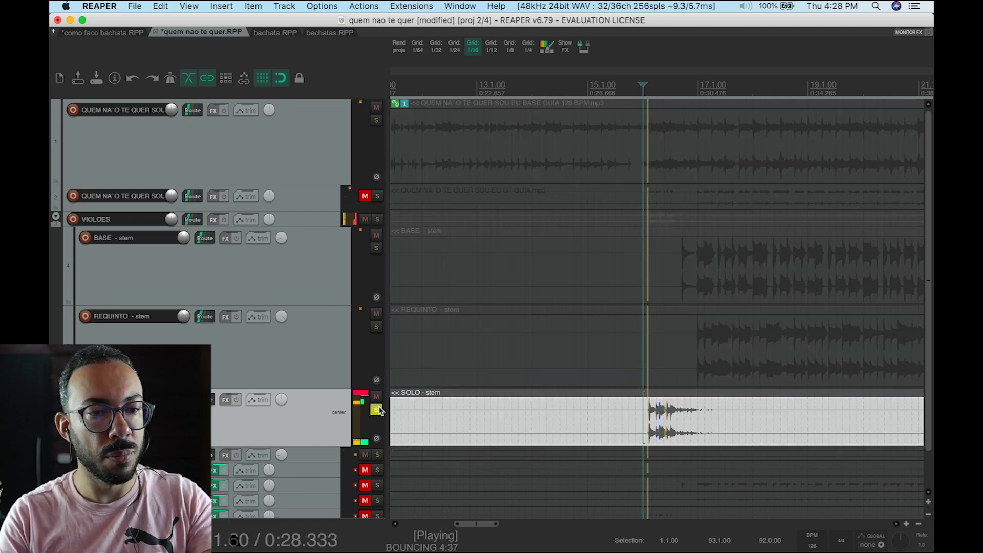
{"action": "key", "text": "space"}
{"action": "left_click", "coordinate": [378, 409]}
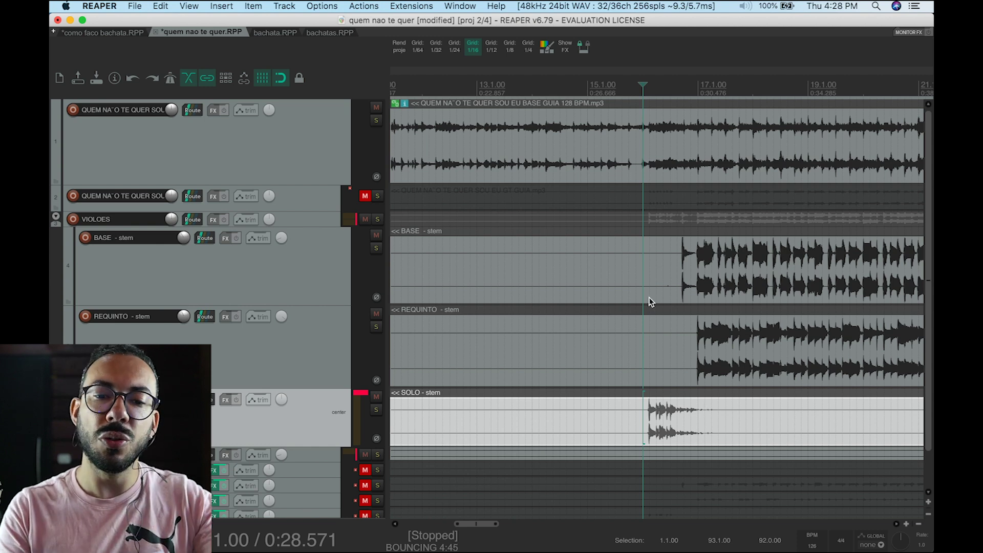
Step: Play the combined guitar stems with BASE GUIA from bar 16, and again from the solo phrase near bar 21
{"action": "key", "text": "space"}
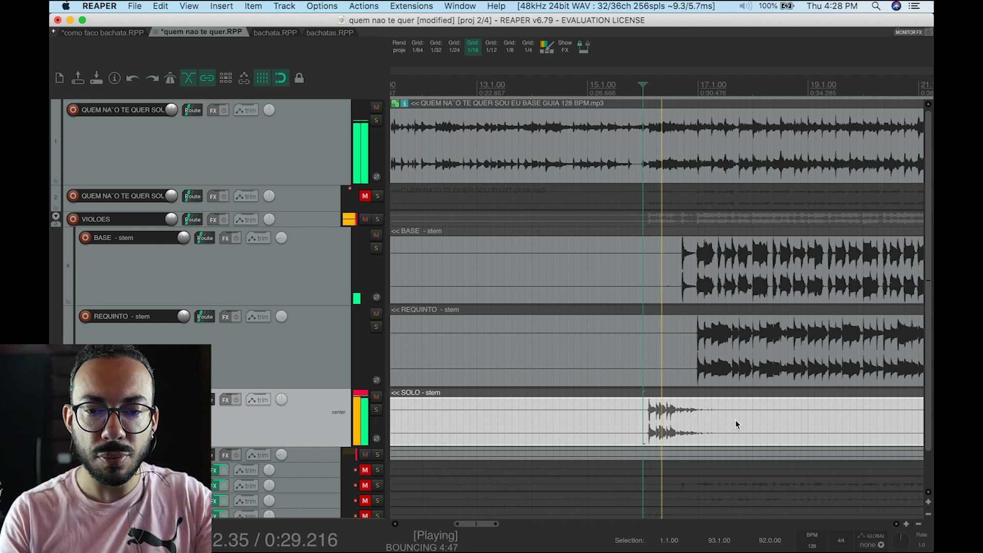
{"action": "scroll", "coordinate": [782, 423], "scroll_direction": "down", "scroll_amount": 4}
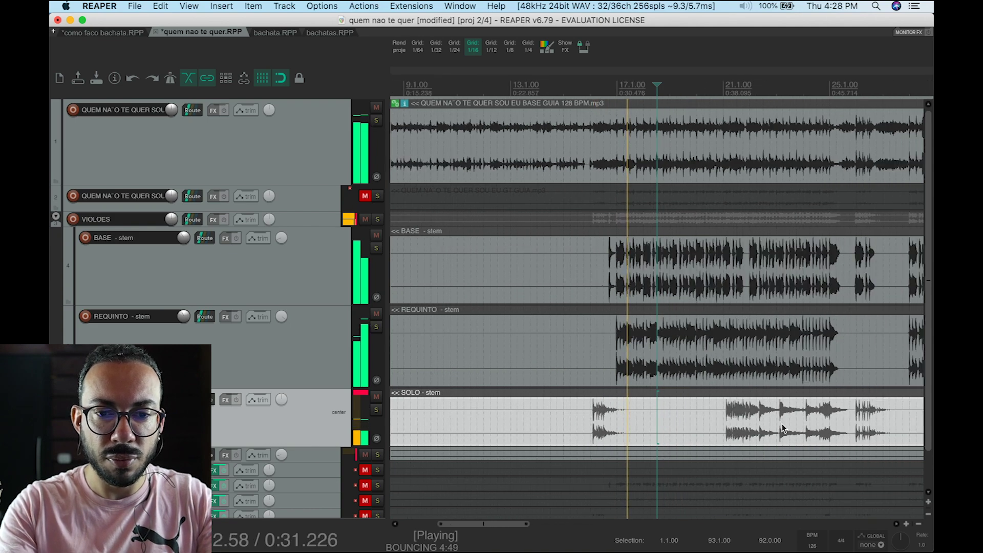
{"action": "scroll", "coordinate": [782, 423], "scroll_direction": "up", "scroll_amount": 2}
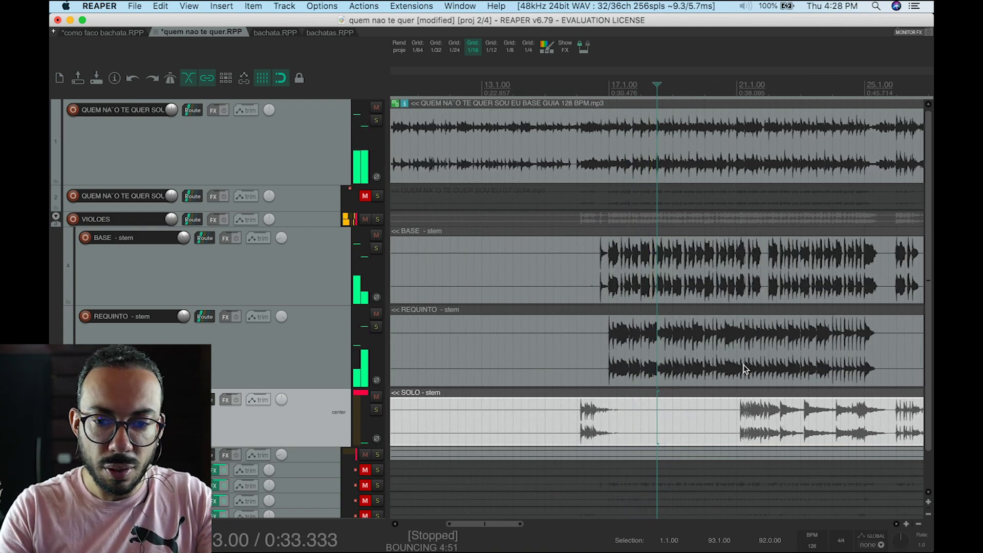
{"action": "left_click", "coordinate": [741, 361]}
{"action": "scroll", "coordinate": [741, 362], "scroll_direction": "up", "scroll_amount": 4}
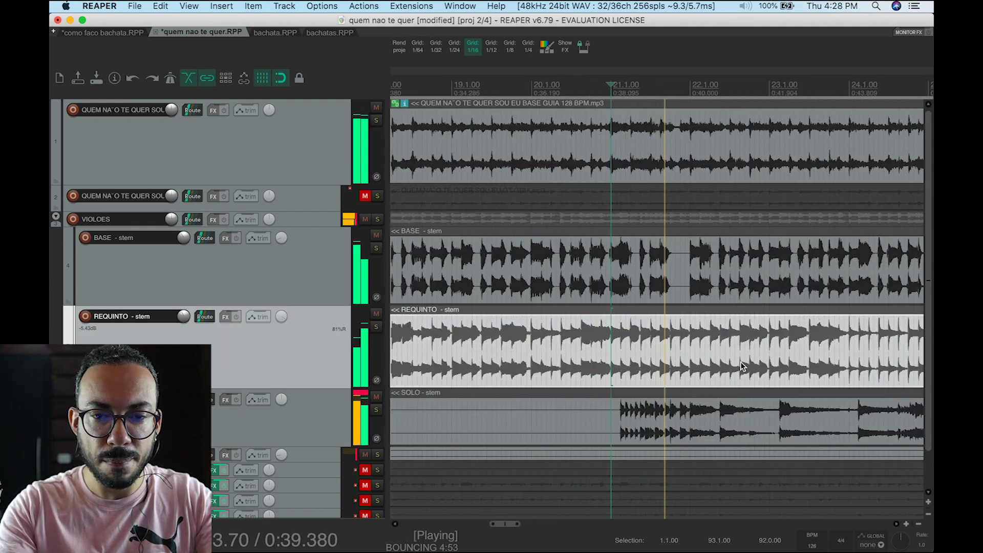
{"action": "key", "text": "space"}
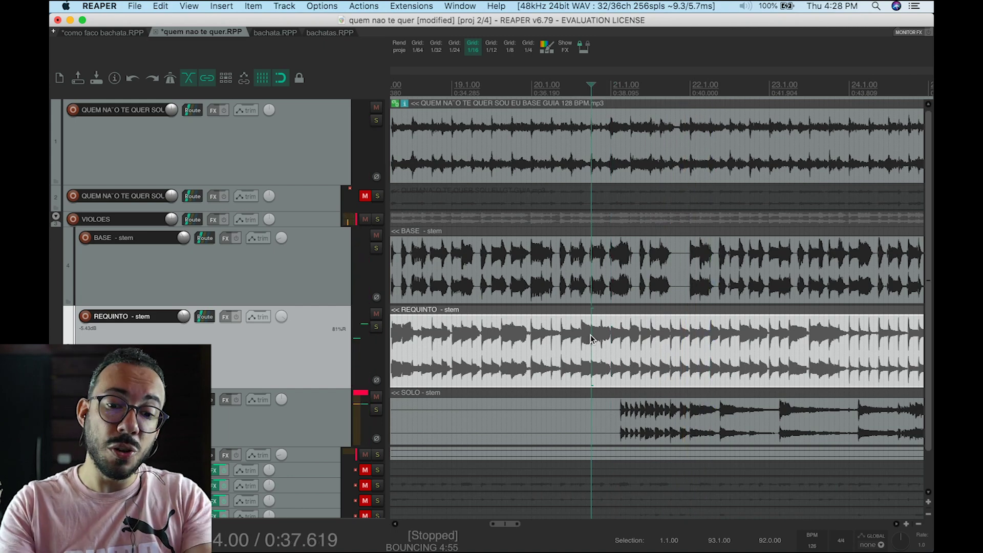
Step: Solo the SOLO - stem track and play its second phrase from bar 21
{"action": "scroll", "coordinate": [591, 338], "scroll_direction": "down", "scroll_amount": 2}
{"action": "scroll", "coordinate": [592, 338], "scroll_direction": "down", "scroll_amount": 2}
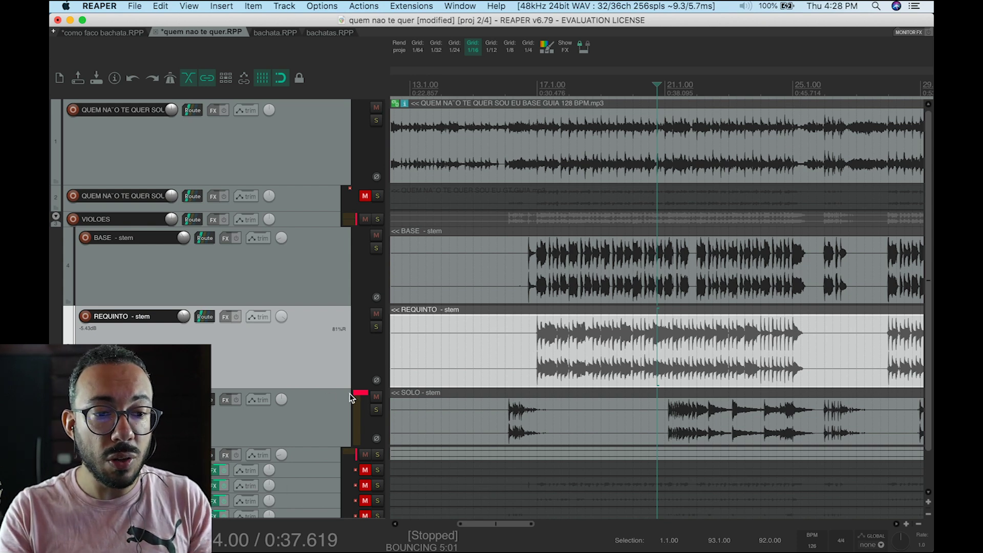
{"action": "left_click", "coordinate": [377, 410]}
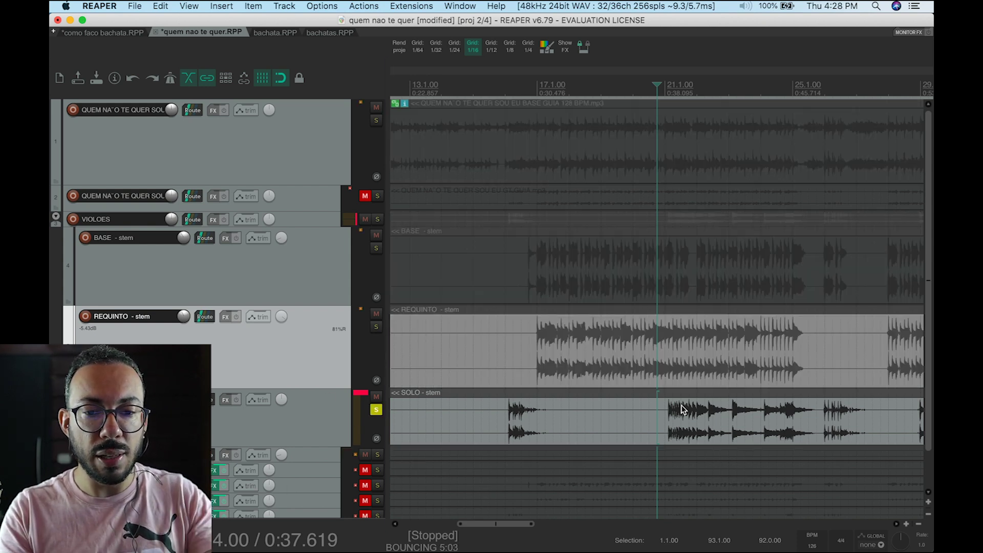
{"action": "left_click", "coordinate": [666, 414]}
{"action": "key", "text": "space"}
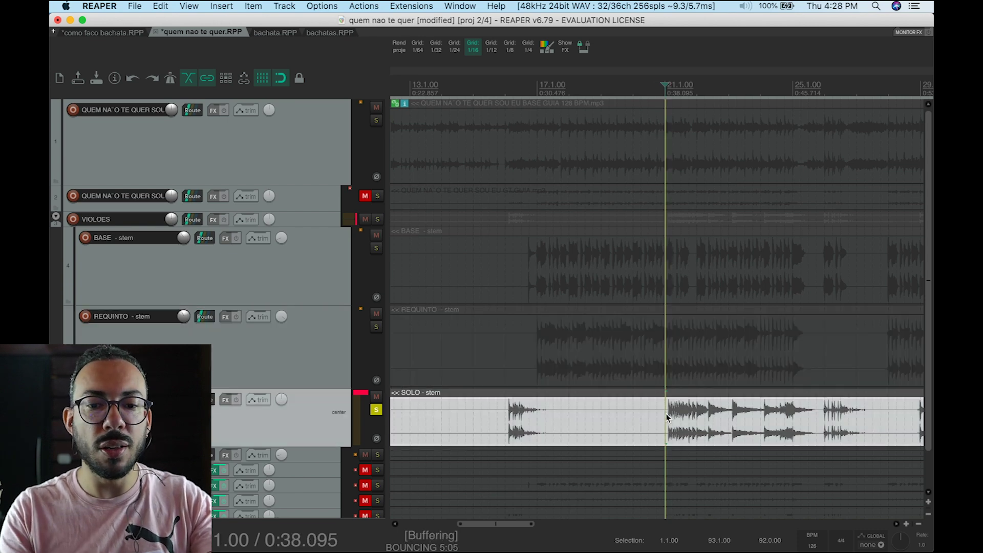
Step: Unsolo SOLO - stem during playback and listen to the full mix through the break from about bar 25
{"action": "left_click", "coordinate": [377, 410]}
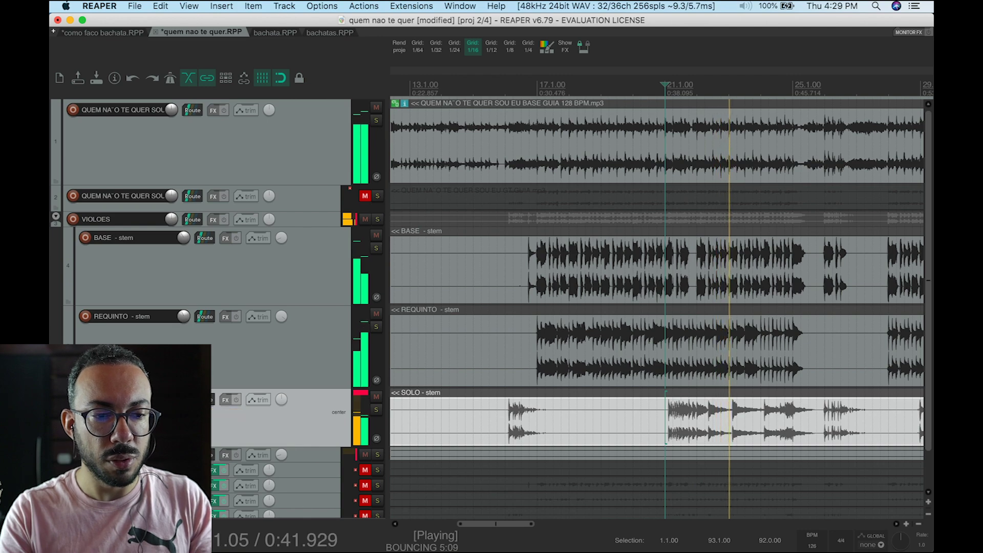
{"action": "left_click", "coordinate": [800, 366]}
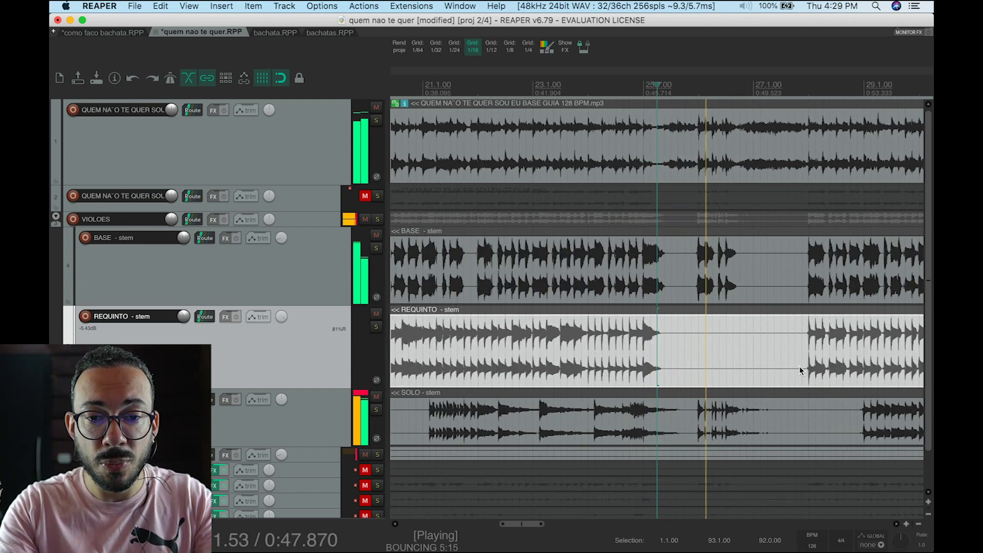
{"action": "key", "text": "space"}
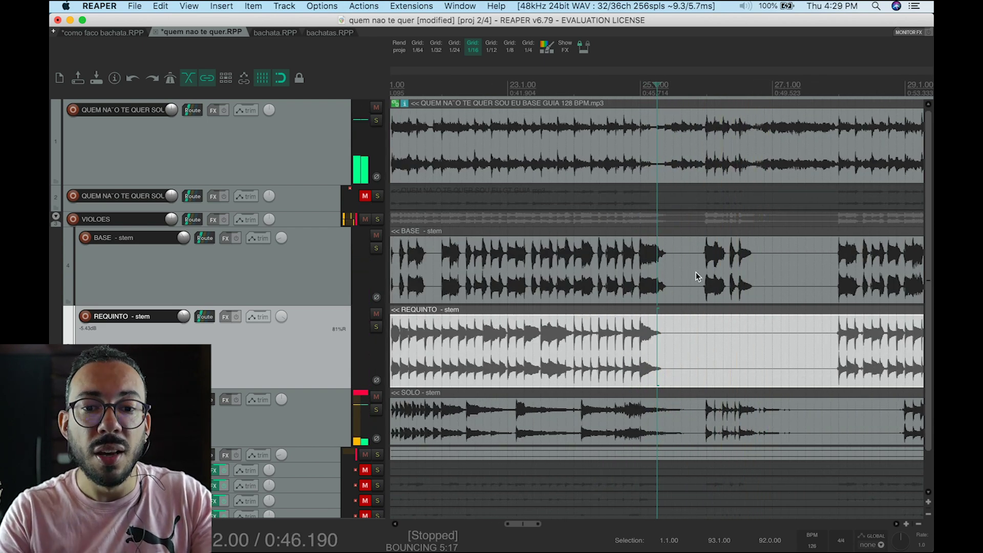
Step: Solo the GT GUIA track, play it from just before the bar 26 break phrase, and unsolo it
{"action": "left_click", "coordinate": [687, 269]}
{"action": "left_click", "coordinate": [378, 195]}
{"action": "key", "text": "space"}
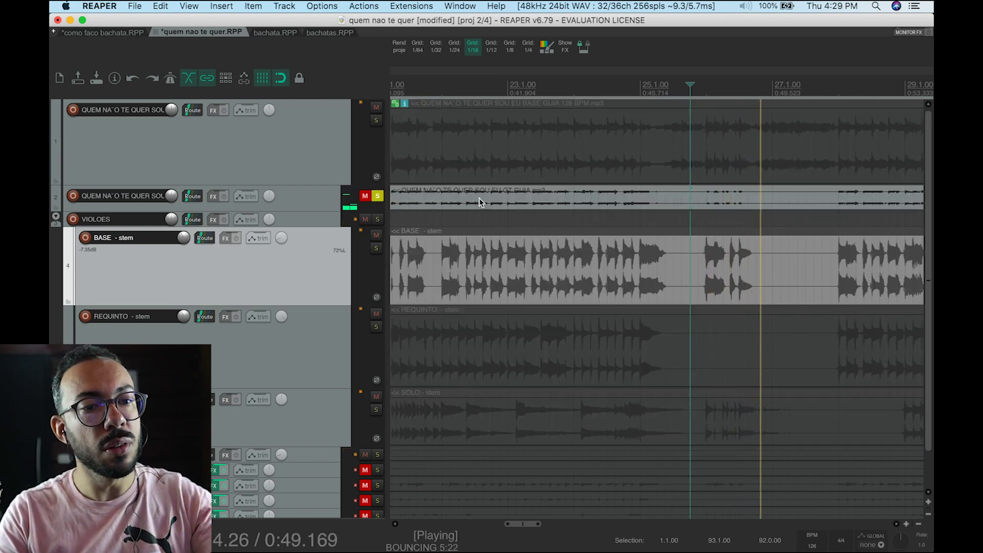
{"action": "left_click", "coordinate": [377, 197]}
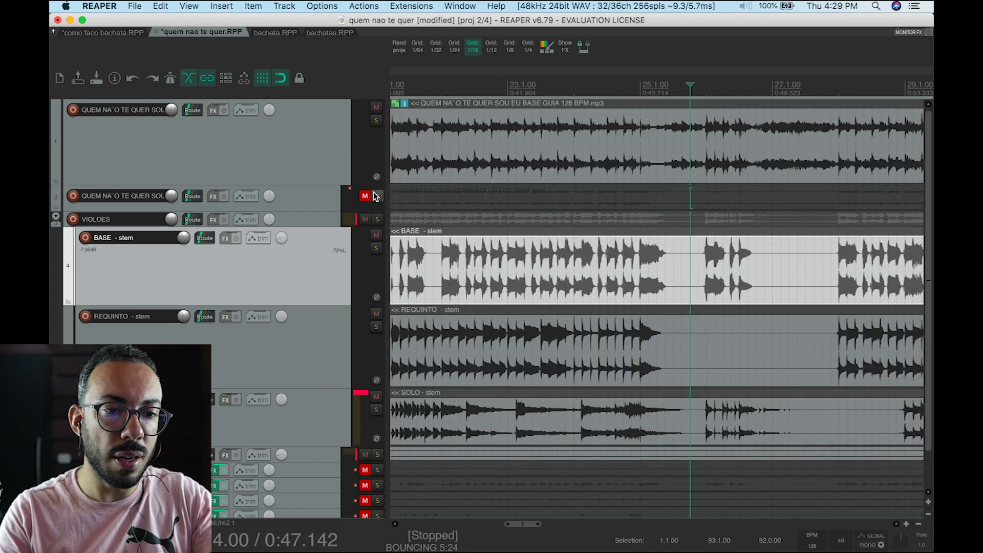
Step: Solo the BASE - stem track and play its break phrase from bar 26
{"action": "left_click", "coordinate": [377, 248]}
{"action": "key", "text": "space"}
{"action": "key", "text": "space"}
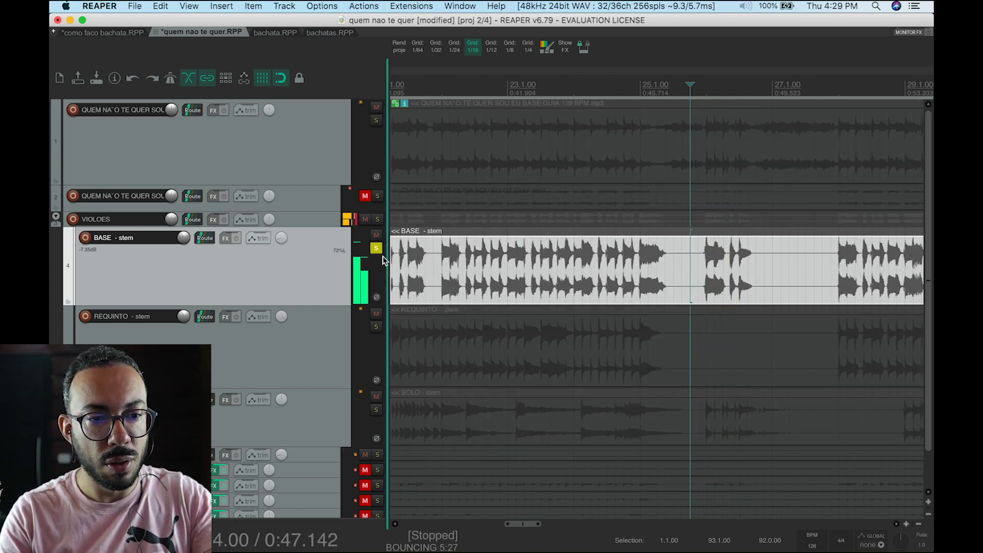
Step: Switch the solo from BASE - stem to SOLO - stem and play the same bar 26 break phrase
{"action": "left_click", "coordinate": [376, 410]}
{"action": "key", "text": "space"}
{"action": "left_click", "coordinate": [377, 249]}
{"action": "key", "text": "space"}
{"action": "key", "text": "space"}
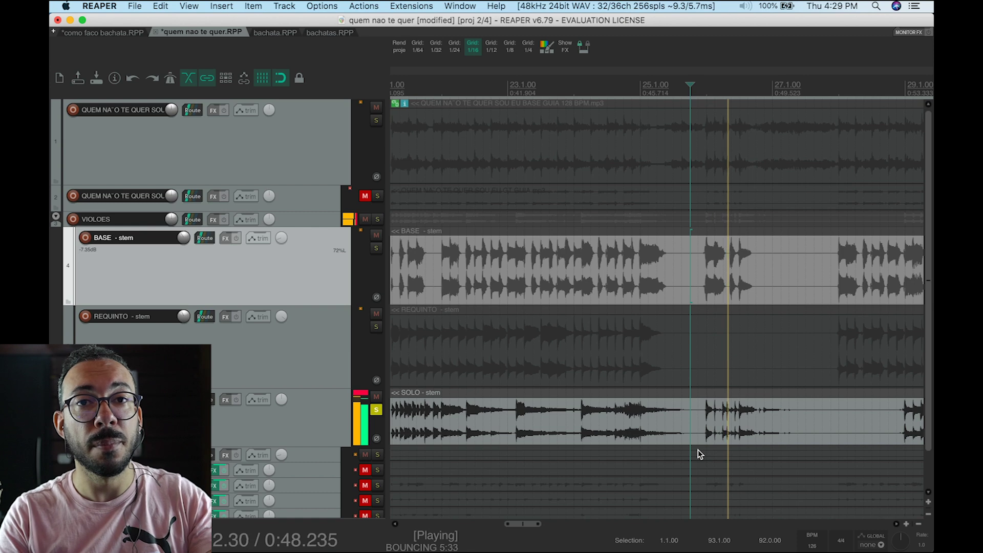
{"action": "key", "text": "space"}
Step: Unsolo SOLO - stem and play the full mix from the bar 26 break into the section after bar 29
{"action": "left_click", "coordinate": [377, 411]}
{"action": "key", "text": "space"}
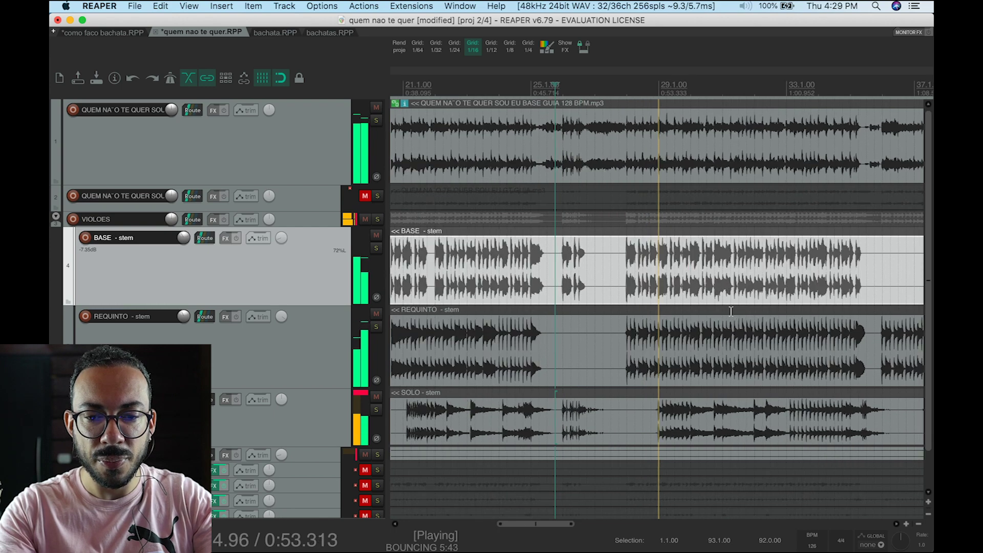
{"action": "scroll", "coordinate": [731, 311], "scroll_direction": "down", "scroll_amount": 2}
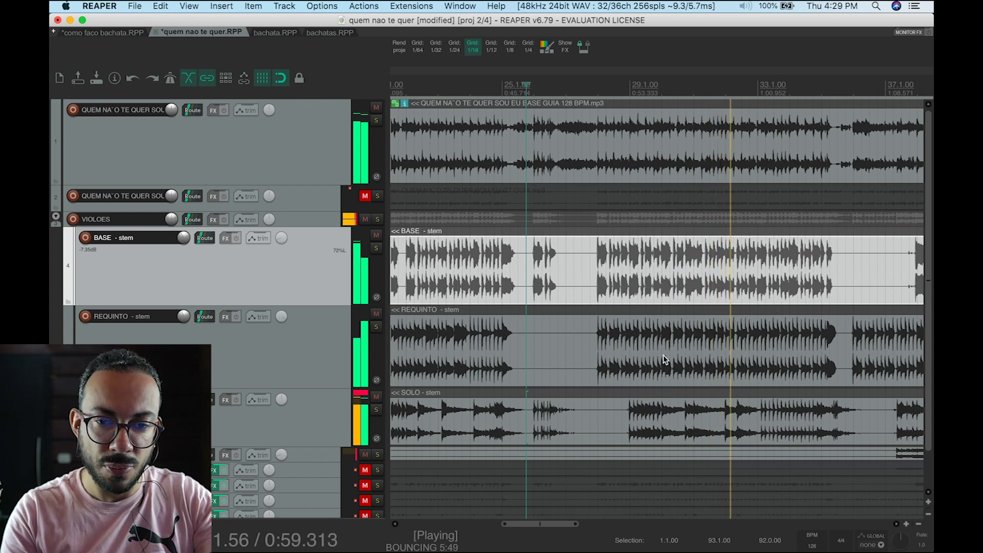
Step: Mute the BASE GUIA track during playback near bar 35, stop, and unmute it
{"action": "left_click", "coordinate": [377, 108]}
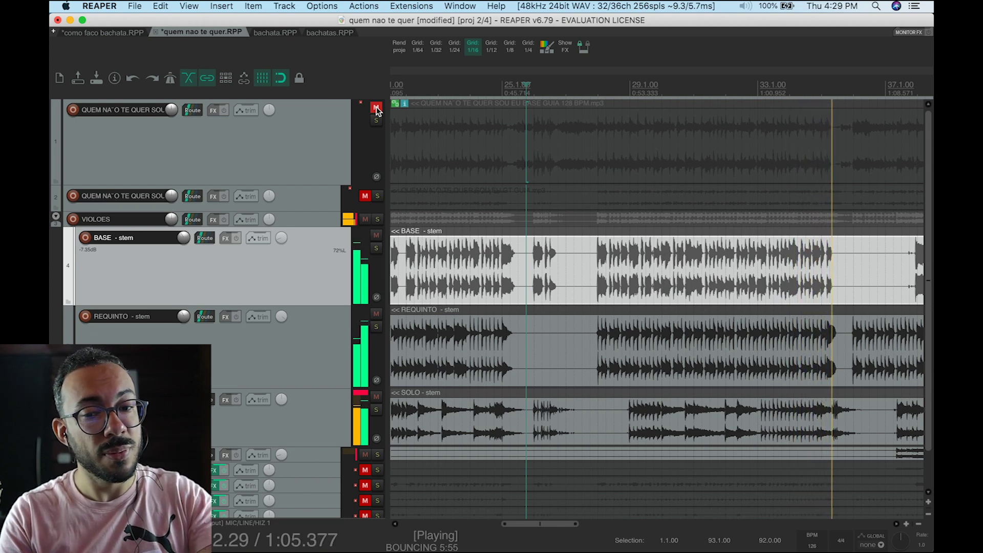
{"action": "key", "text": "space"}
{"action": "left_click", "coordinate": [377, 109]}
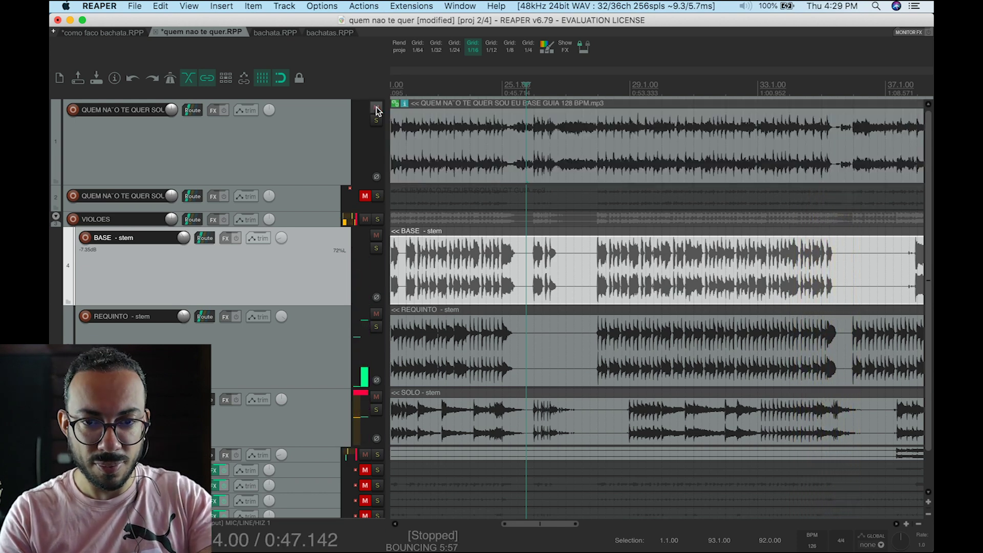
Step: Collapse the height of the BASE GUIA track and enlarge the DOBRA SOLO and SOLO - stem tracks
{"action": "left_click", "coordinate": [882, 371]}
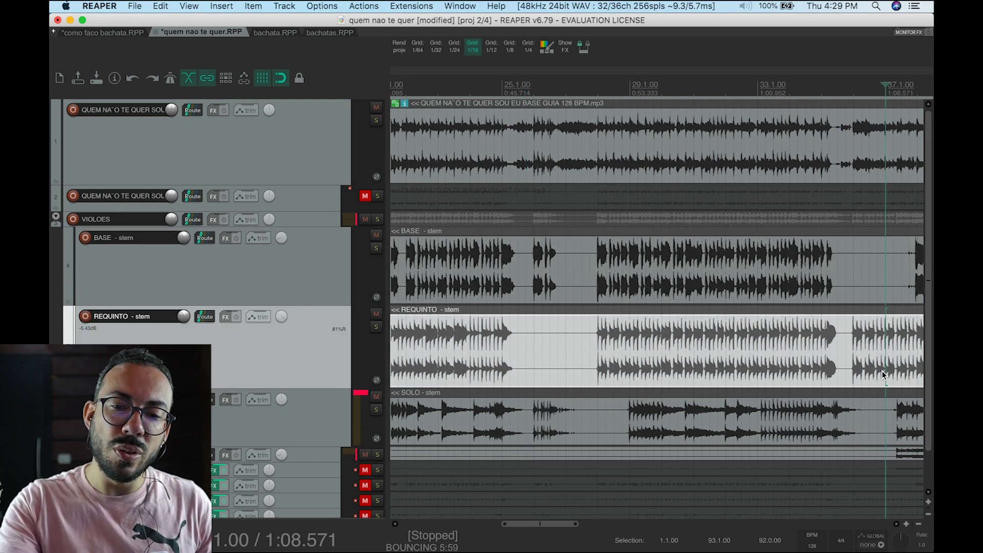
{"action": "scroll", "coordinate": [882, 371], "scroll_direction": "down", "scroll_amount": 3}
{"action": "scroll", "coordinate": [882, 371], "scroll_direction": "down", "scroll_amount": 4}
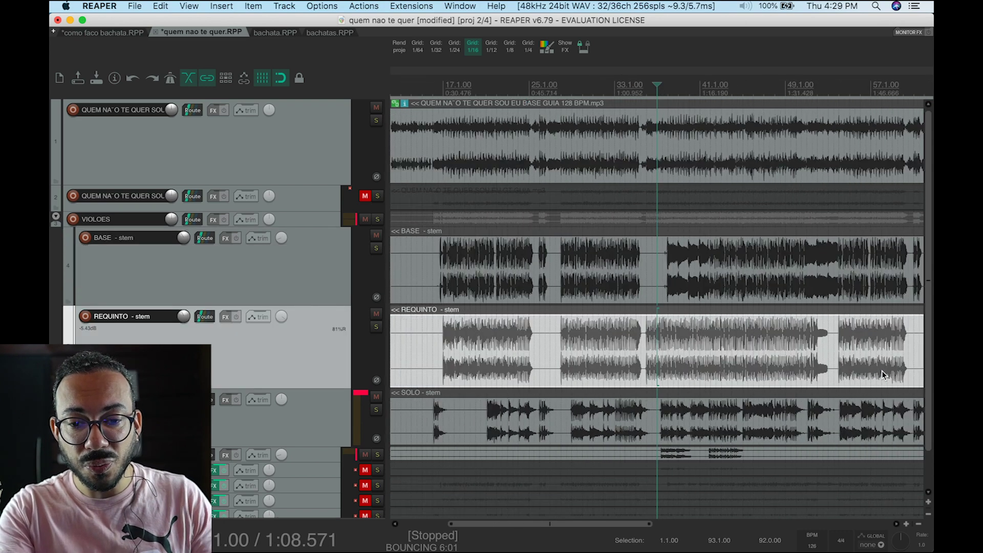
{"action": "scroll", "coordinate": [882, 371], "scroll_direction": "up", "scroll_amount": 3}
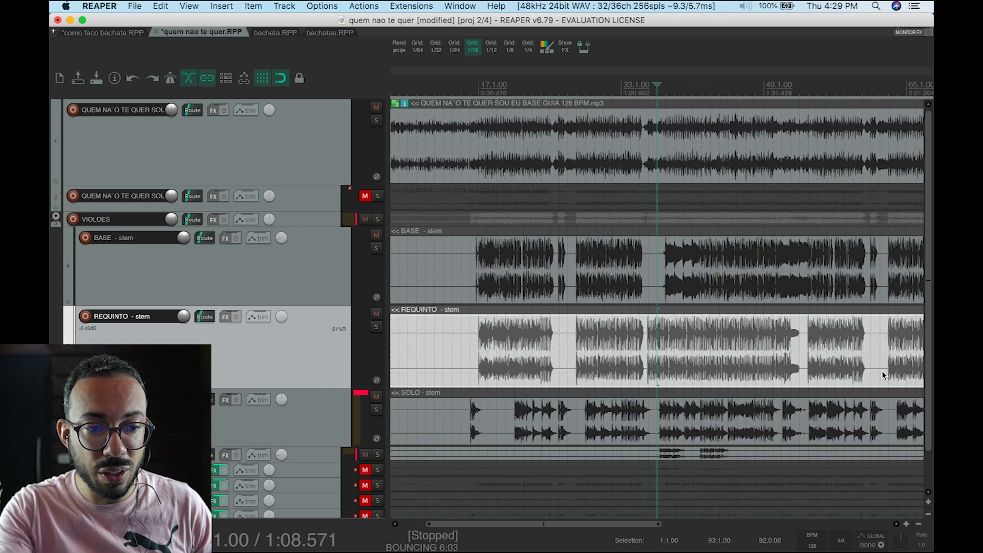
{"action": "left_click_drag", "start_coordinate": [335, 184], "coordinate": [330, 112]}
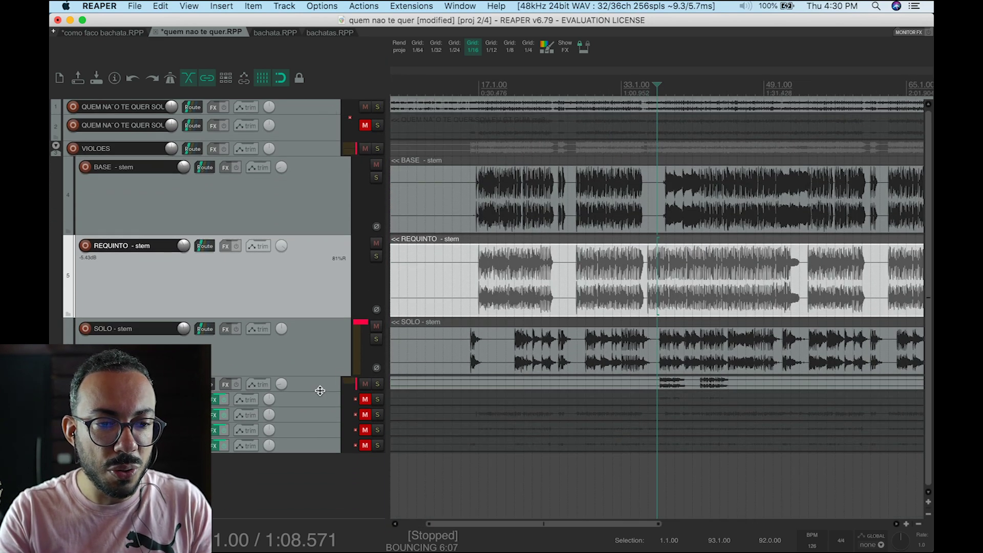
{"action": "left_click_drag", "start_coordinate": [322, 389], "coordinate": [328, 461]}
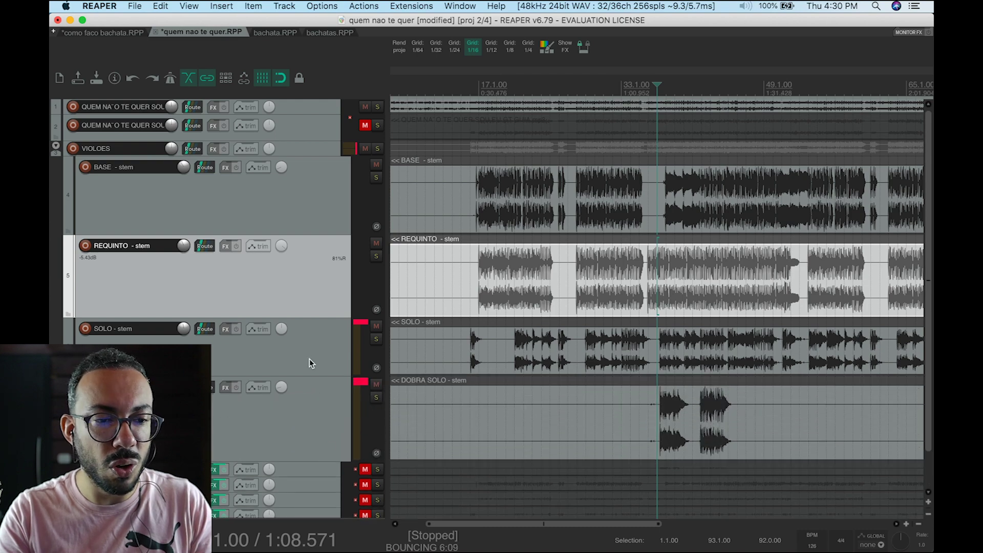
{"action": "left_click_drag", "start_coordinate": [316, 374], "coordinate": [609, 408]}
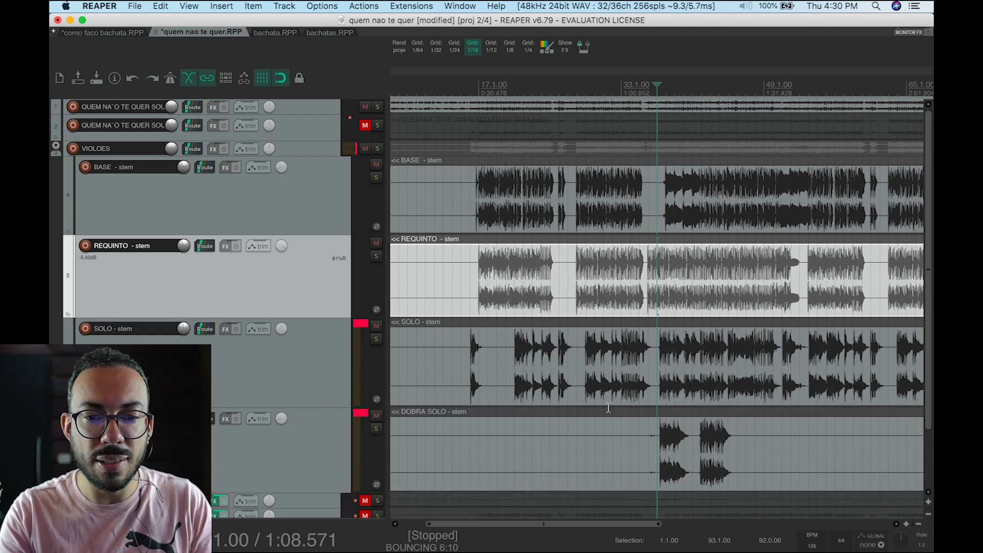
Step: Solo both guide tracks together and play them from bar 37, where the DOBRA SOLO part begins
{"action": "left_click", "coordinate": [685, 387]}
{"action": "scroll", "coordinate": [685, 387], "scroll_direction": "down", "scroll_amount": 4}
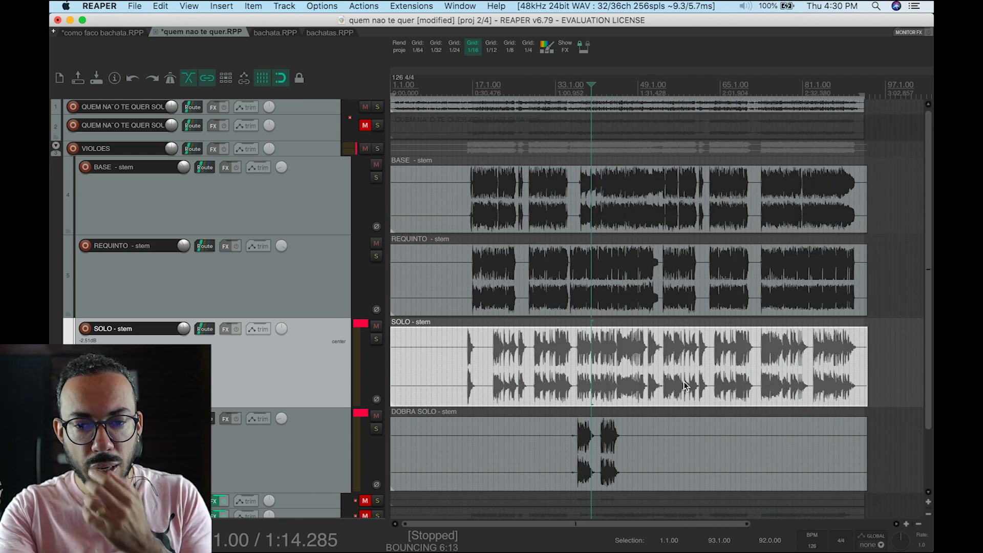
{"action": "scroll", "coordinate": [686, 387], "scroll_direction": "up", "scroll_amount": 1}
{"action": "scroll", "coordinate": [685, 387], "scroll_direction": "up", "scroll_amount": 2}
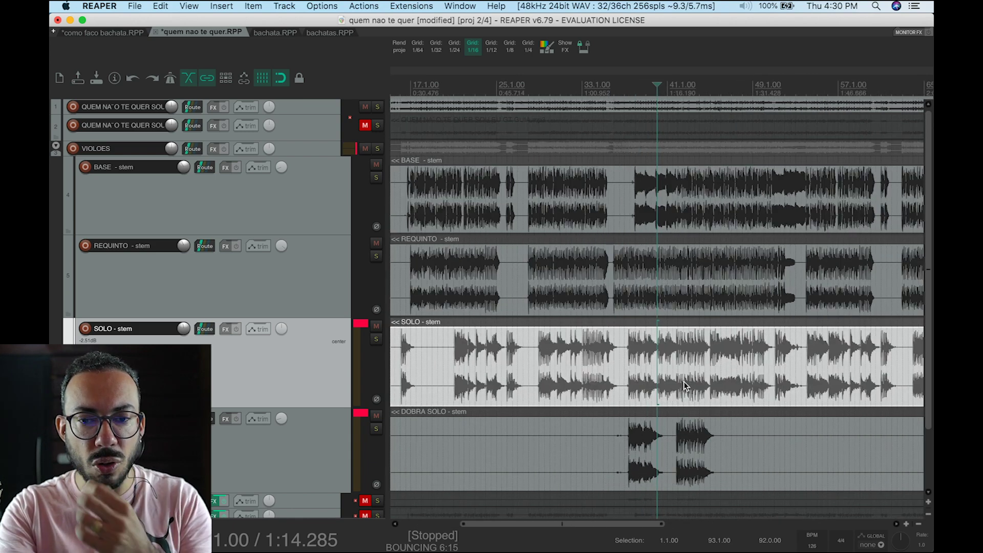
{"action": "scroll", "coordinate": [686, 387], "scroll_direction": "up", "scroll_amount": 2}
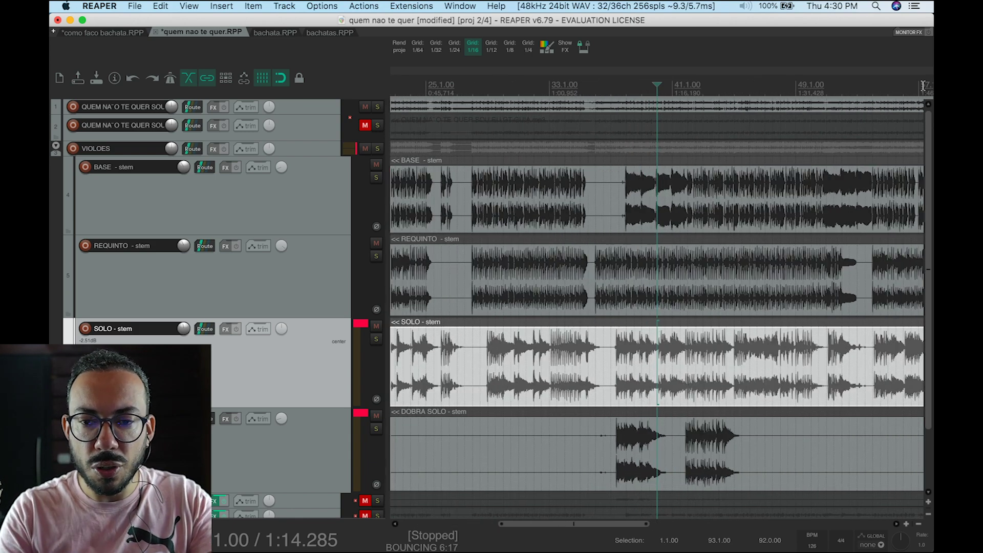
{"action": "left_click", "coordinate": [609, 88]}
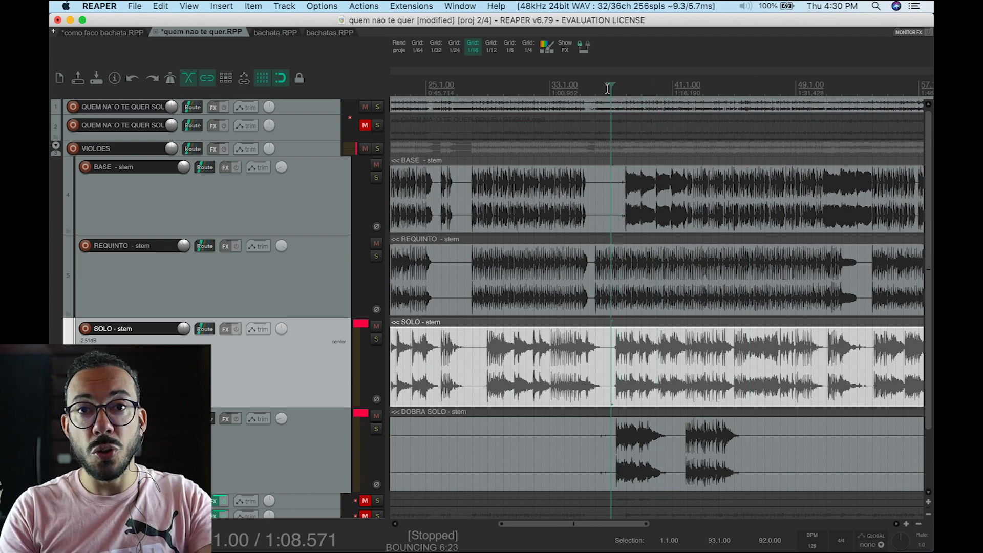
{"action": "scroll", "coordinate": [608, 88], "scroll_direction": "up", "scroll_amount": 4}
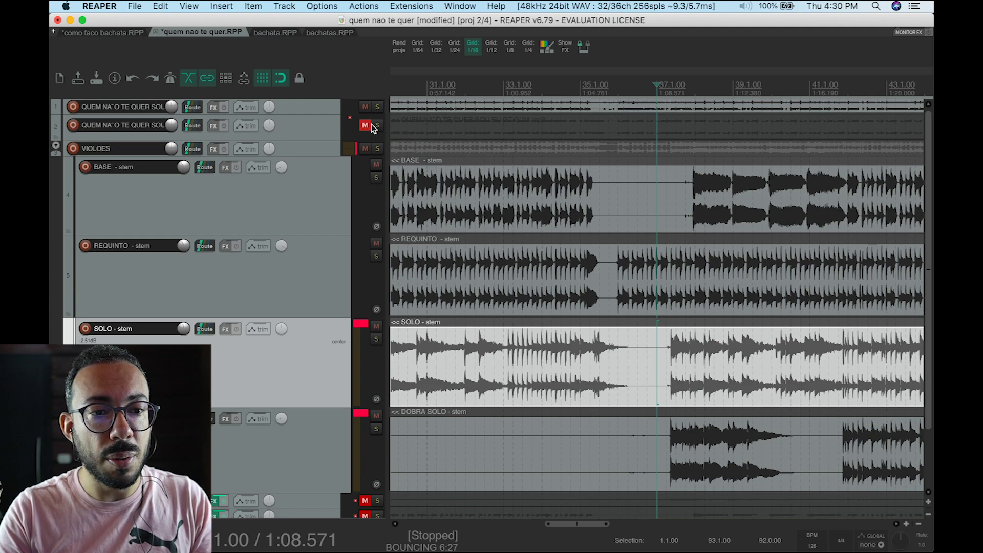
{"action": "left_click", "coordinate": [378, 125]}
{"action": "left_click", "coordinate": [377, 106]}
{"action": "key", "text": "space"}
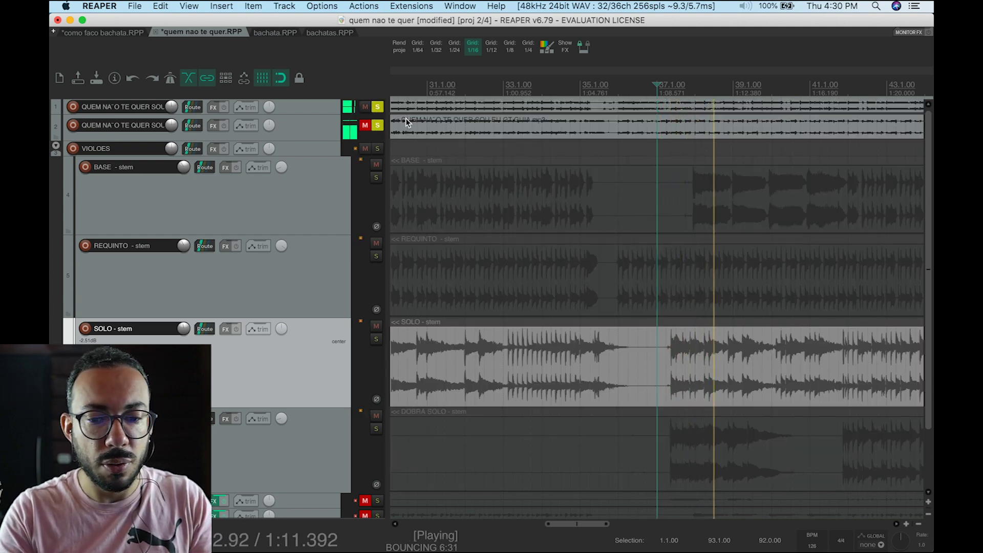
{"action": "scroll", "coordinate": [406, 118], "scroll_direction": "down", "scroll_amount": 2}
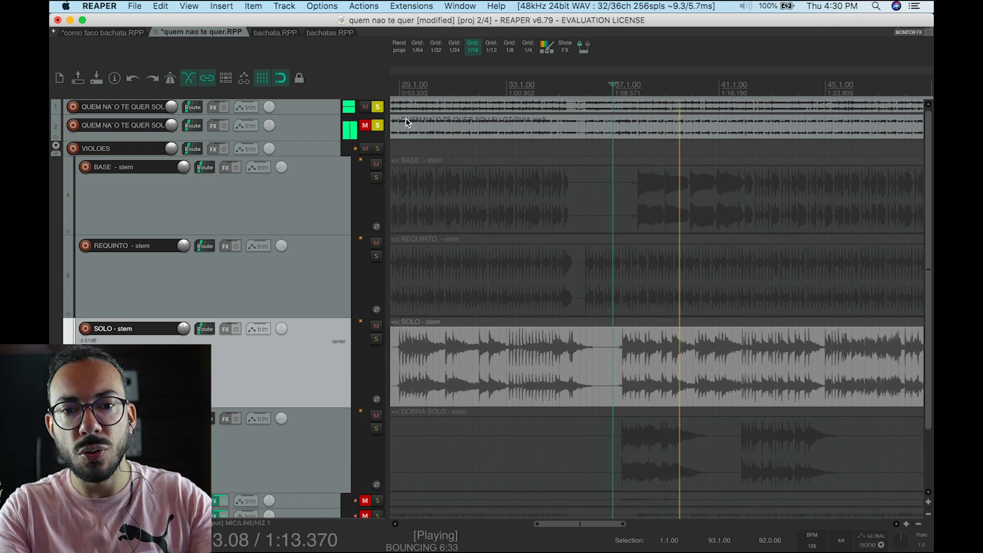
{"action": "key", "text": "space"}
Step: Unsolo both guide tracks and play the full mix from just before bar 37 to about bar 54
{"action": "left_click", "coordinate": [377, 107]}
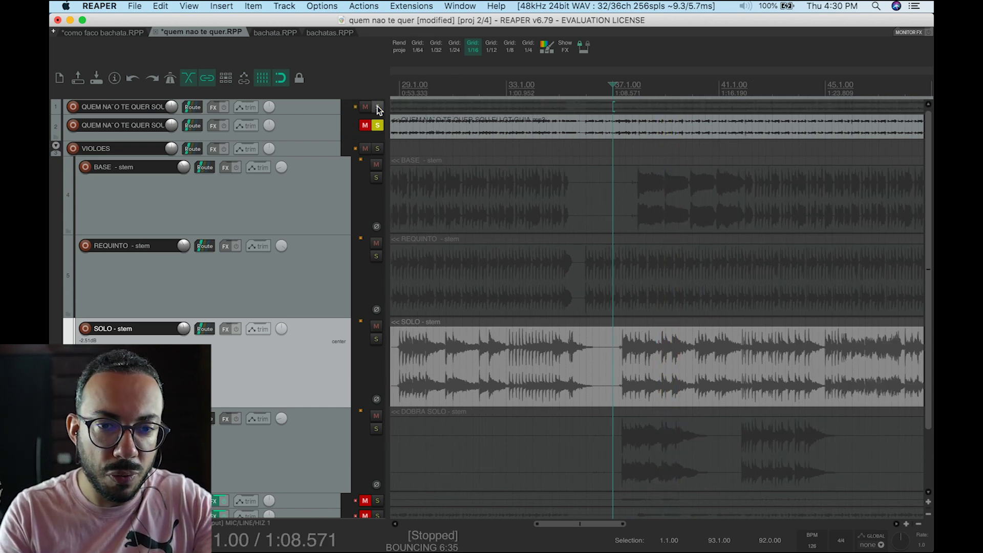
{"action": "left_click", "coordinate": [379, 125]}
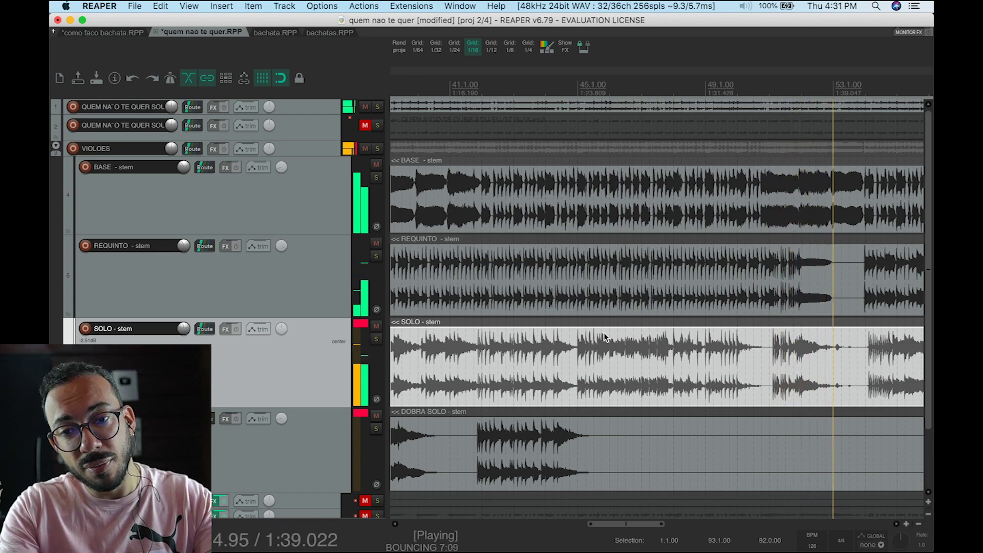
{"action": "scroll", "coordinate": [604, 333], "scroll_direction": "down", "scroll_amount": 2}
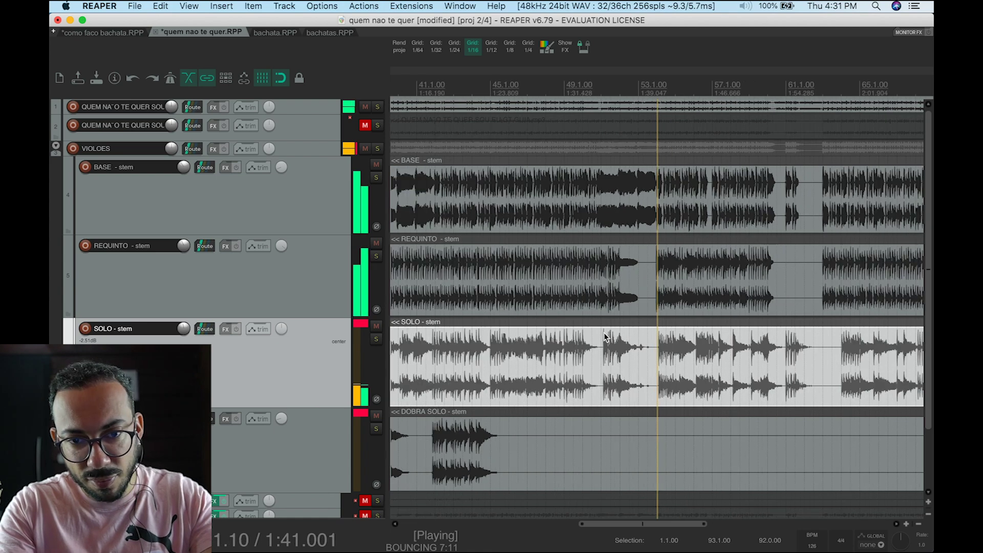
{"action": "scroll", "coordinate": [604, 333], "scroll_direction": "down", "scroll_amount": 2}
{"action": "key", "text": "space"}
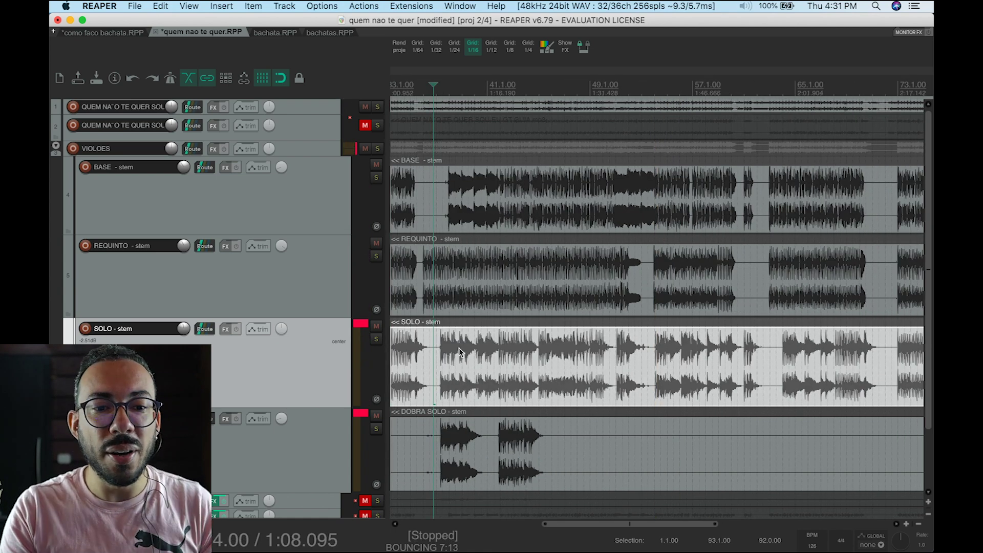
Step: Collapse the heights of the BASE - stem and REQUINTO - stem tracks around the bar 37 section
{"action": "scroll", "coordinate": [446, 345], "scroll_direction": "up", "scroll_amount": 2}
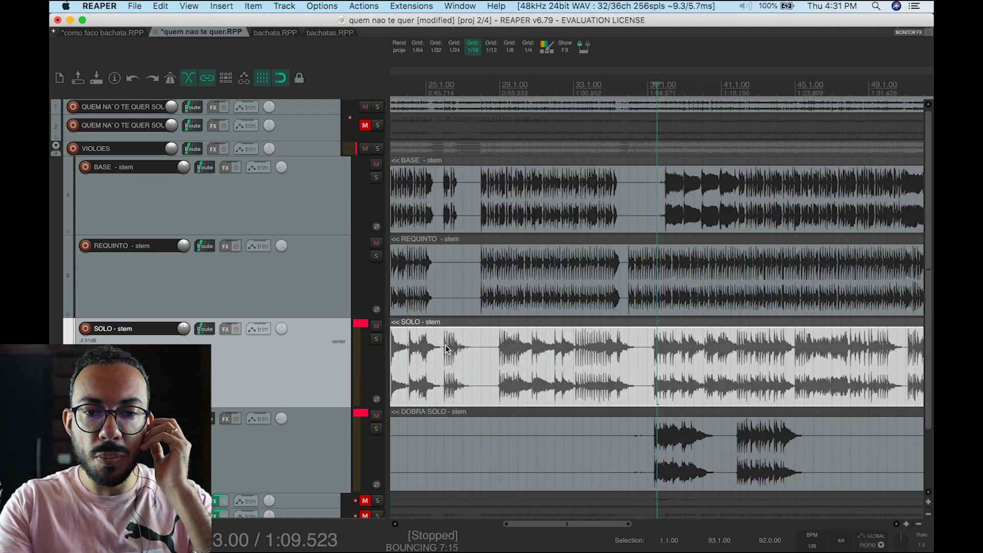
{"action": "scroll", "coordinate": [446, 346], "scroll_direction": "up", "scroll_amount": 2}
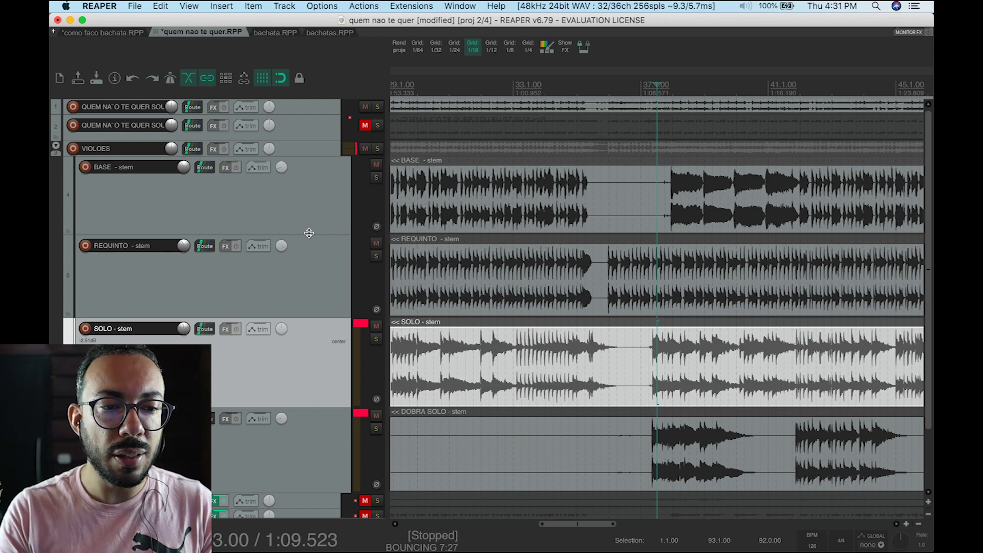
{"action": "left_click_drag", "start_coordinate": [309, 233], "coordinate": [312, 149]}
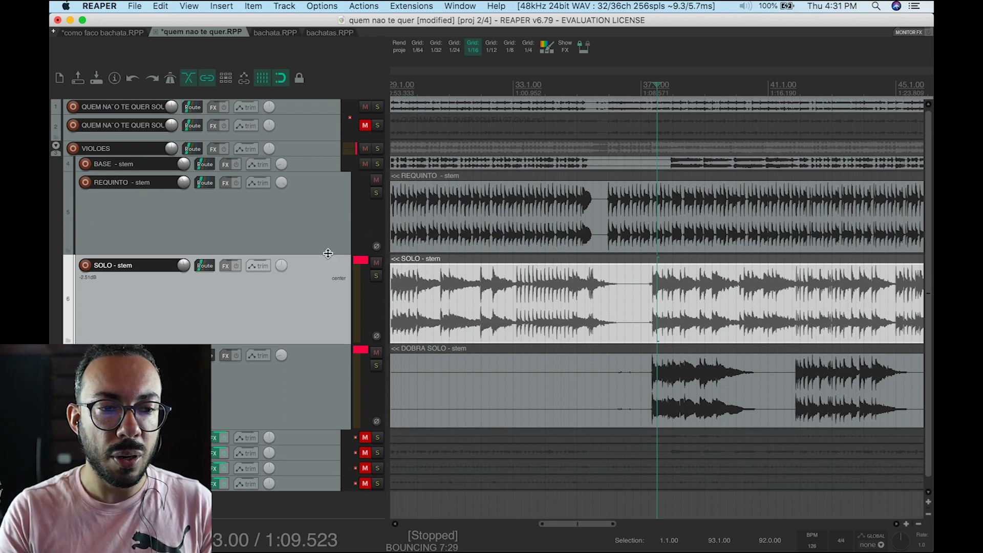
{"action": "left_click_drag", "start_coordinate": [327, 254], "coordinate": [326, 152]}
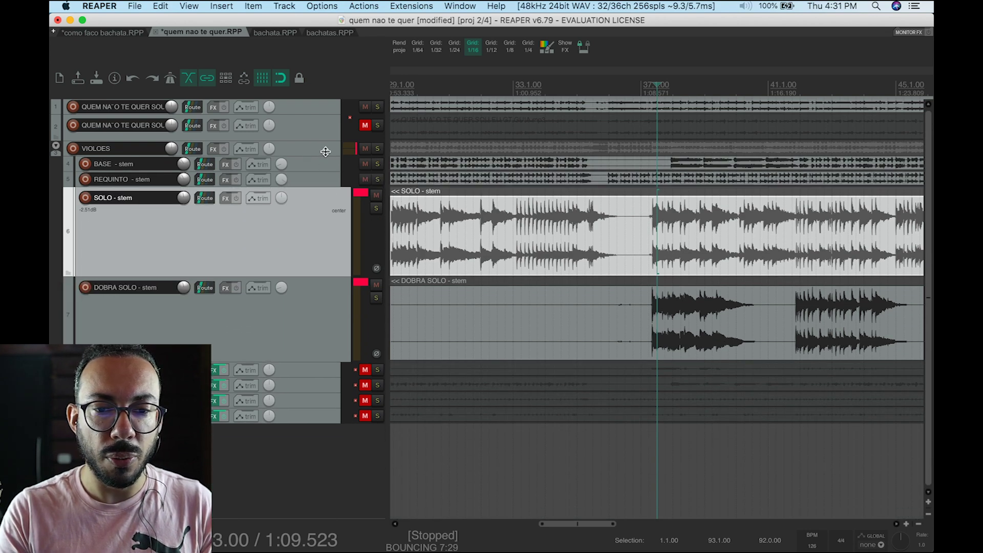
Step: Solo the SOLO - stem track and play its phrase from bar 37
{"action": "left_click", "coordinate": [376, 209]}
{"action": "left_click", "coordinate": [649, 229]}
{"action": "key", "text": "space"}
{"action": "scroll", "coordinate": [650, 229], "scroll_direction": "down", "scroll_amount": 1}
{"action": "scroll", "coordinate": [650, 234], "scroll_direction": "up", "scroll_amount": 3}
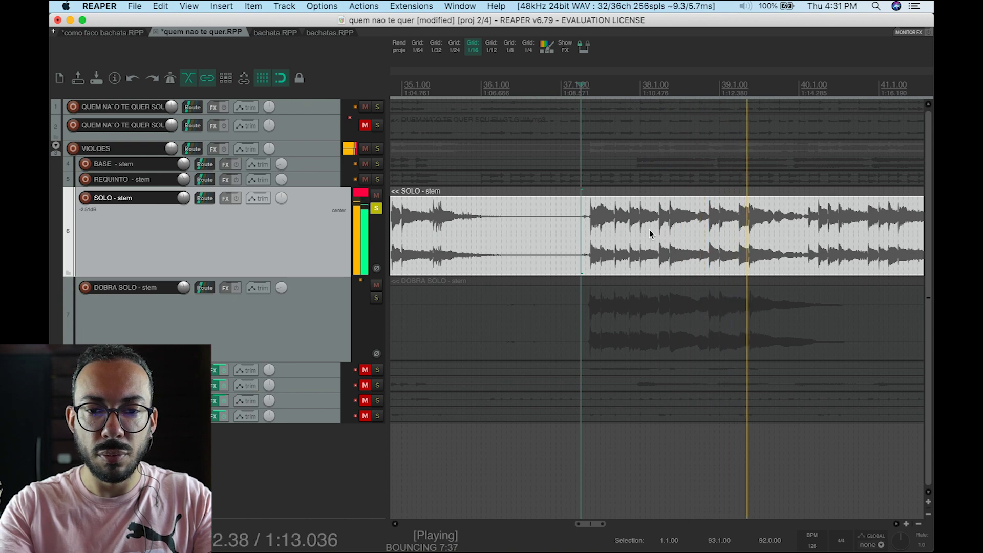
{"action": "key", "text": "space"}
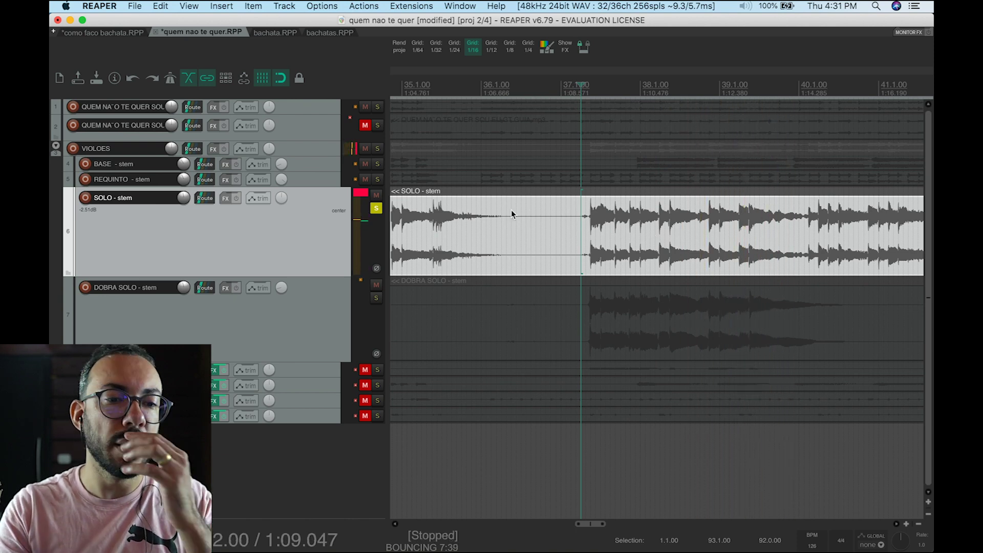
Step: Switch the solo from SOLO - stem to DOBRA SOLO and play the doubling of the bar 37 phrase
{"action": "left_click", "coordinate": [376, 299]}
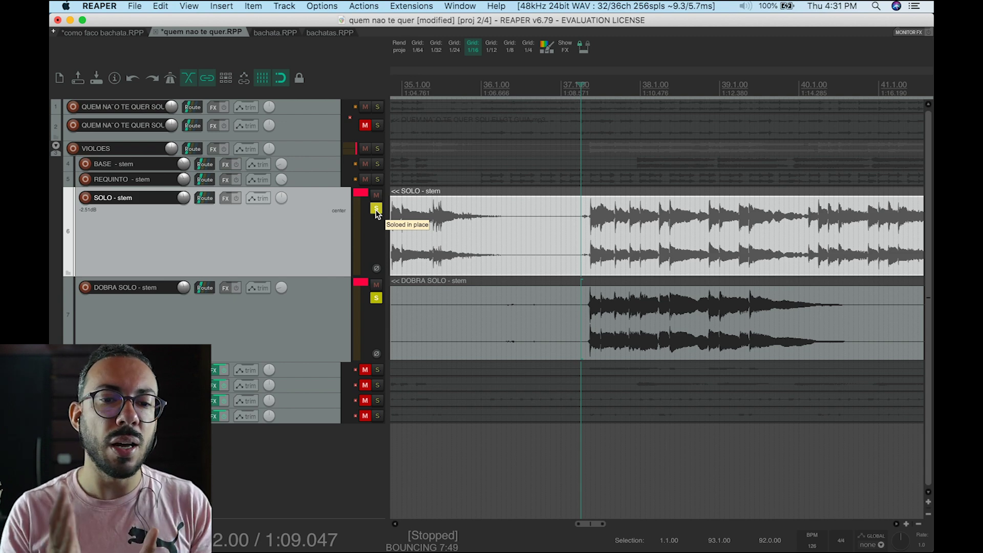
{"action": "left_click", "coordinate": [377, 209]}
{"action": "key", "text": "space"}
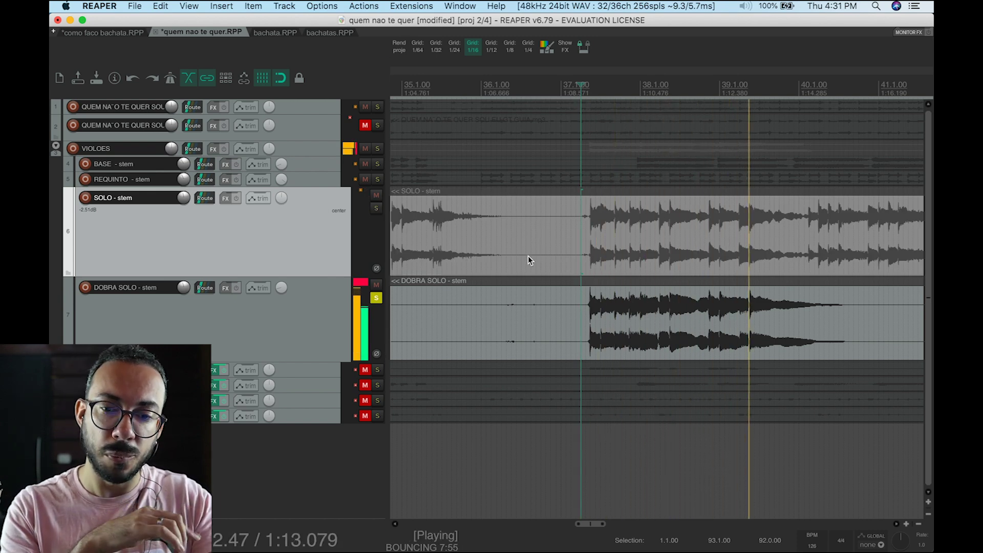
{"action": "key", "text": "space"}
Step: Solo SOLO - stem together with DOBRA SOLO and play the combined phrases from bar 37 to about bar 43
{"action": "left_click", "coordinate": [377, 208]}
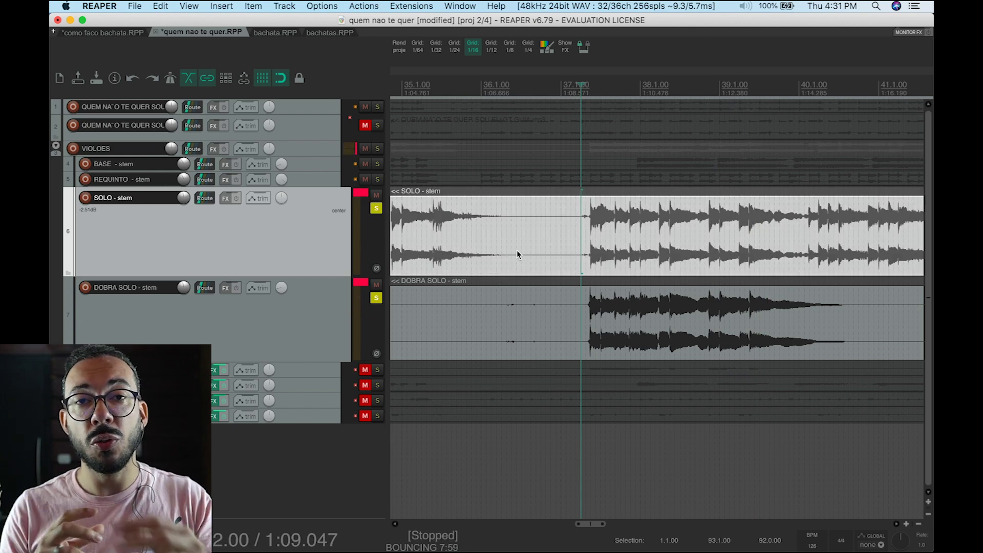
{"action": "key", "text": "space"}
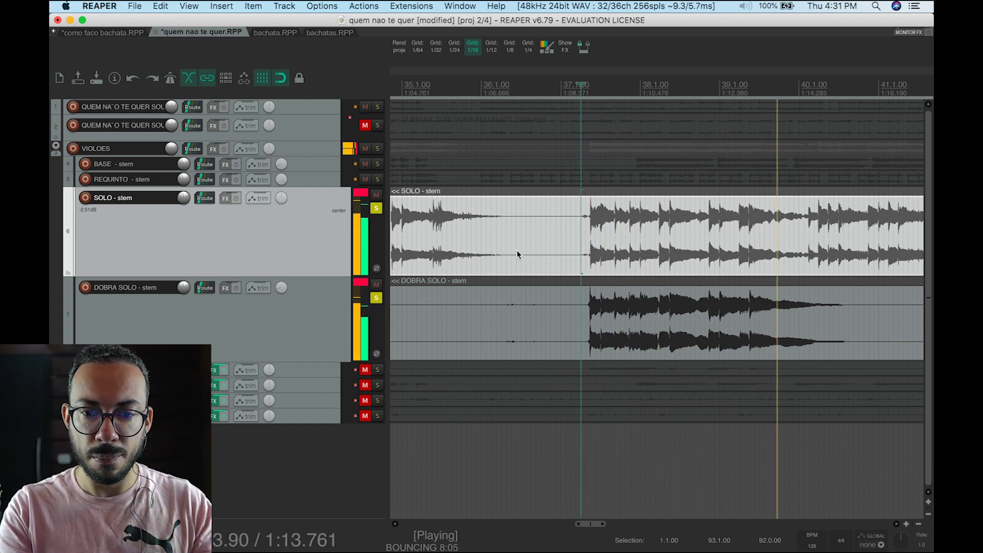
{"action": "scroll", "coordinate": [517, 254], "scroll_direction": "down", "scroll_amount": 2}
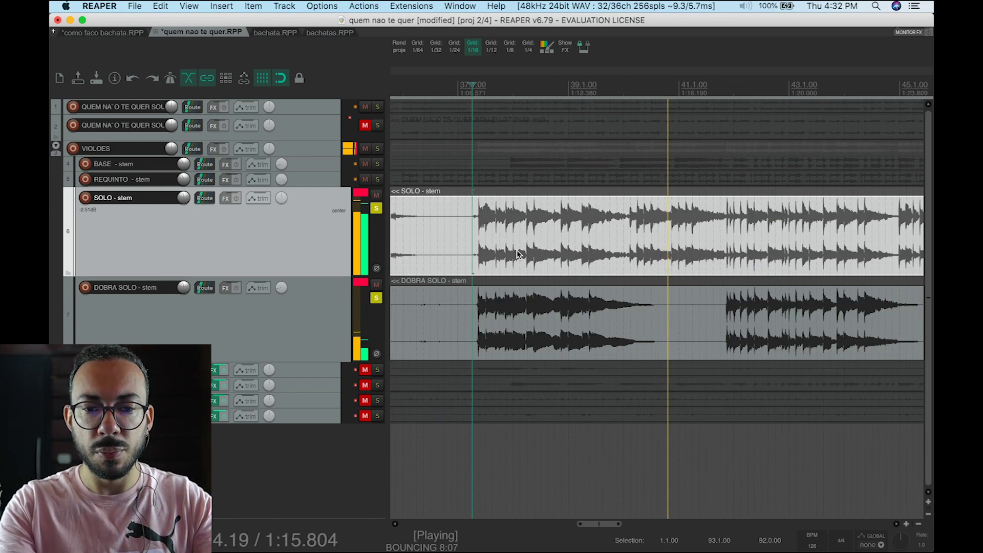
{"action": "scroll", "coordinate": [517, 255], "scroll_direction": "up", "scroll_amount": 2}
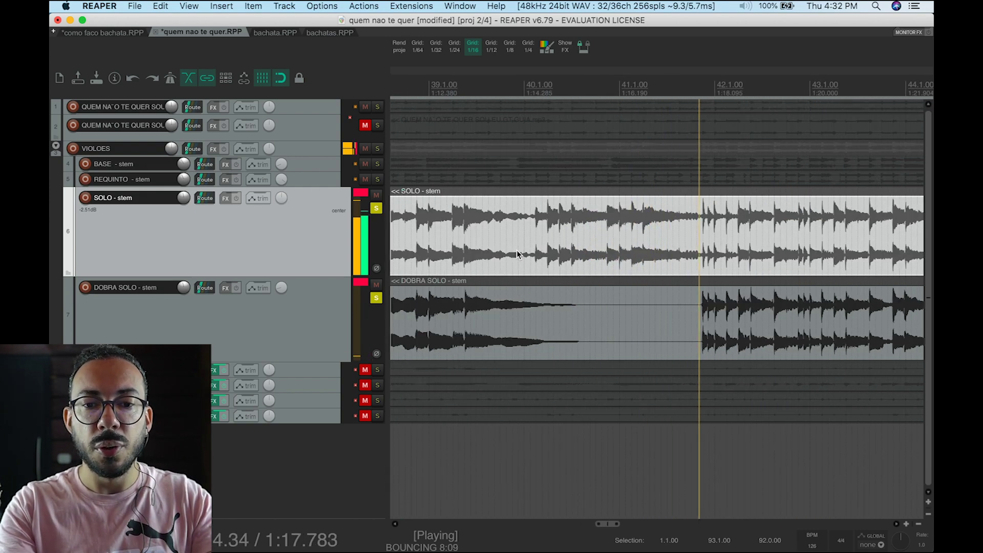
{"action": "scroll", "coordinate": [517, 255], "scroll_direction": "down", "scroll_amount": 1}
{"action": "left_click", "coordinate": [757, 246]}
{"action": "scroll", "coordinate": [760, 246], "scroll_direction": "down", "scroll_amount": 1}
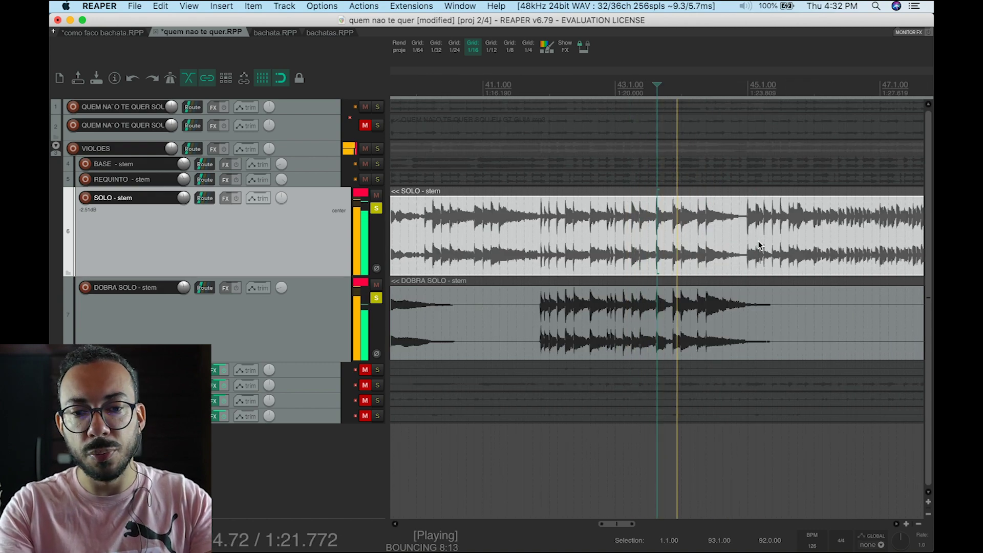
{"action": "key", "text": "space"}
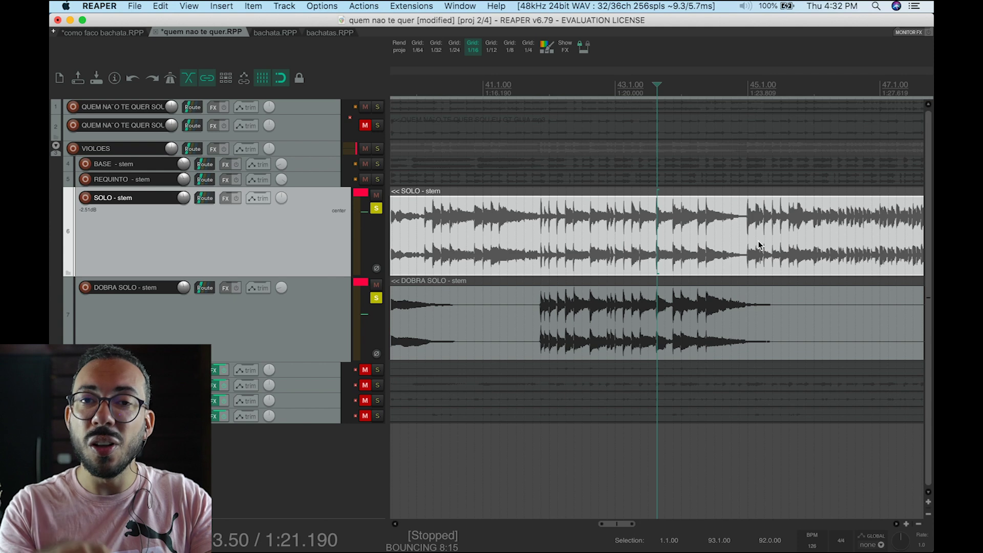
Step: Play the second doubled phrase of SOLO - stem and DOBRA SOLO, starting just before bar 42
{"action": "left_click", "coordinate": [532, 222]}
{"action": "key", "text": "space"}
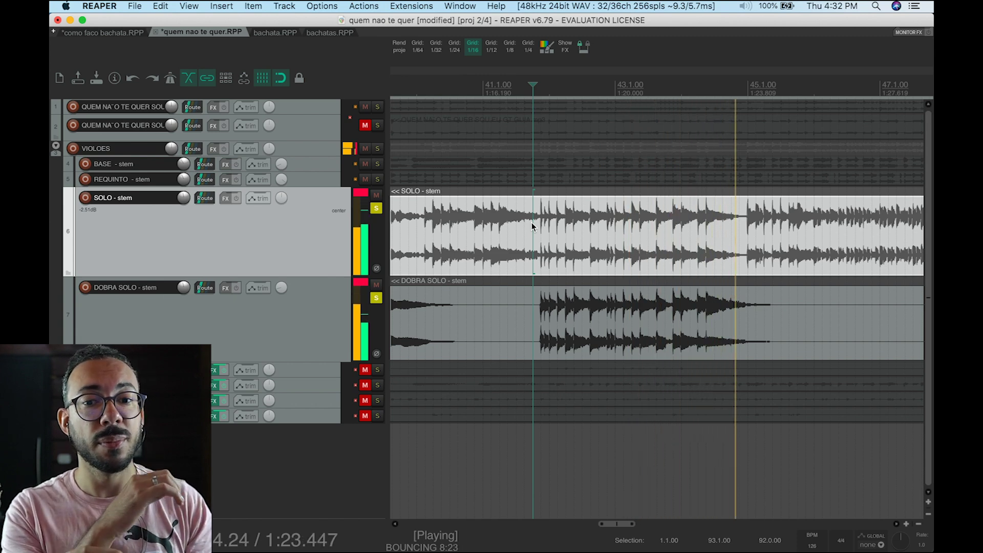
{"action": "key", "text": "space"}
Step: Play the undoubled SOLO - stem passage from just before bar 45 to about bar 47
{"action": "left_click", "coordinate": [626, 229]}
{"action": "key", "text": "space"}
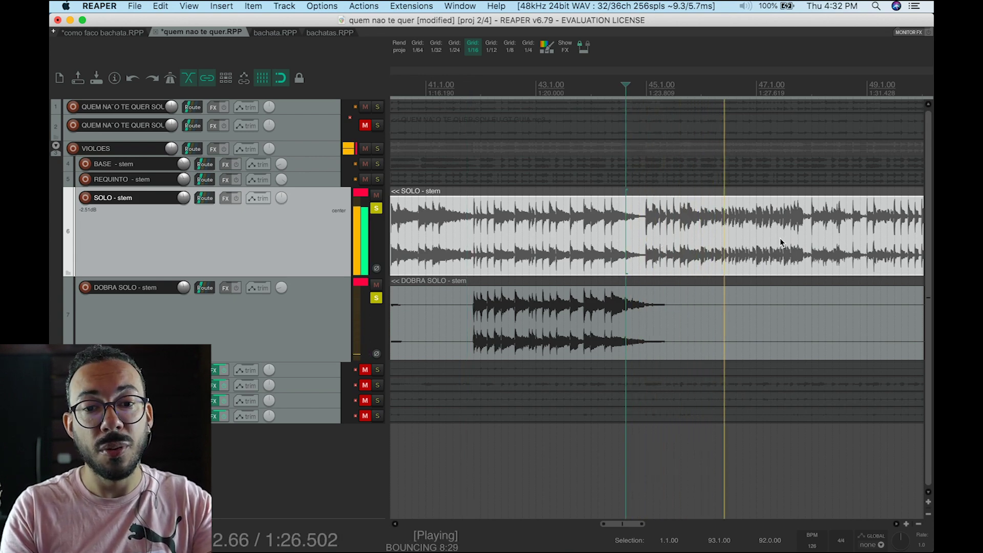
{"action": "key", "text": "space"}
{"action": "left_click", "coordinate": [748, 239]}
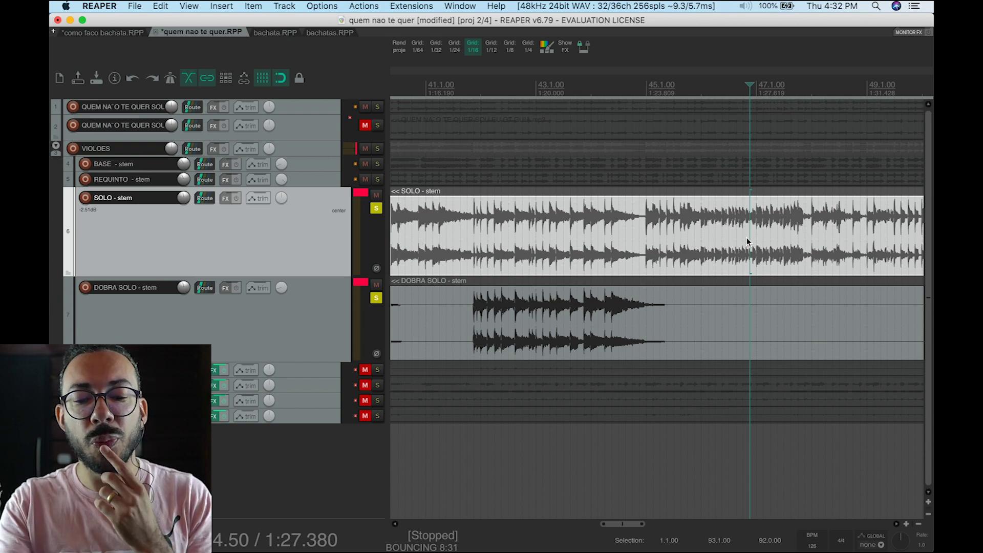
Step: Play the whole SOLO - stem run from the start of bar 45 to about bar 52
{"action": "scroll", "coordinate": [747, 238], "scroll_direction": "up", "scroll_amount": 2}
{"action": "left_click", "coordinate": [562, 226]}
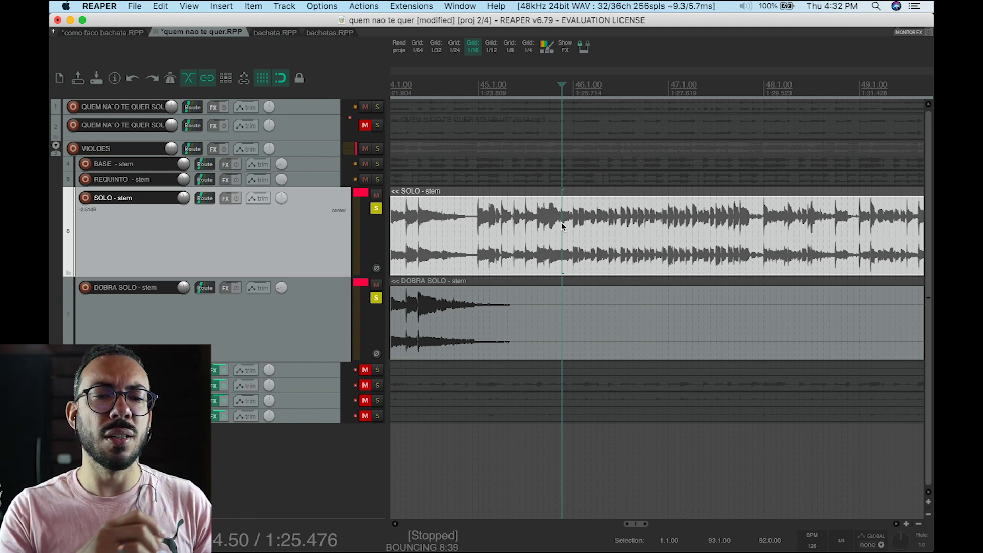
{"action": "left_click", "coordinate": [484, 213]}
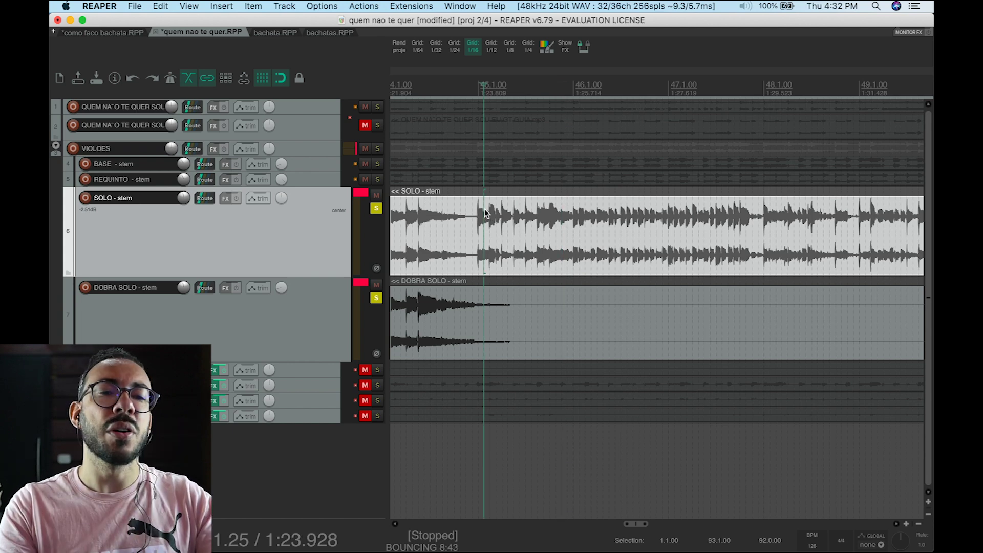
{"action": "key", "text": "space"}
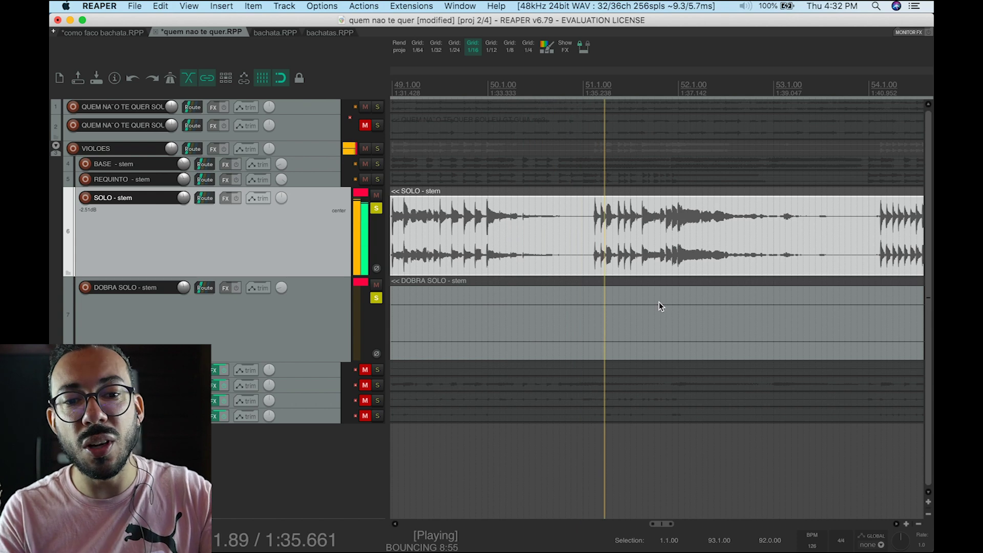
{"action": "scroll", "coordinate": [659, 302], "scroll_direction": "down", "scroll_amount": 2}
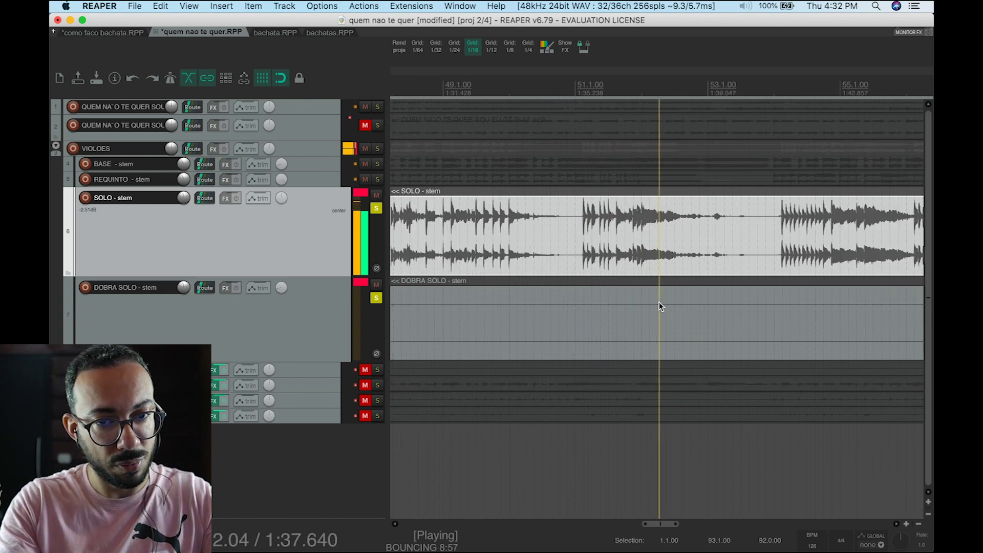
{"action": "key", "text": "space"}
Step: Clear the stem solos, solo the first guide track and play it from the middle of bar 50
{"action": "left_click", "coordinate": [520, 251]}
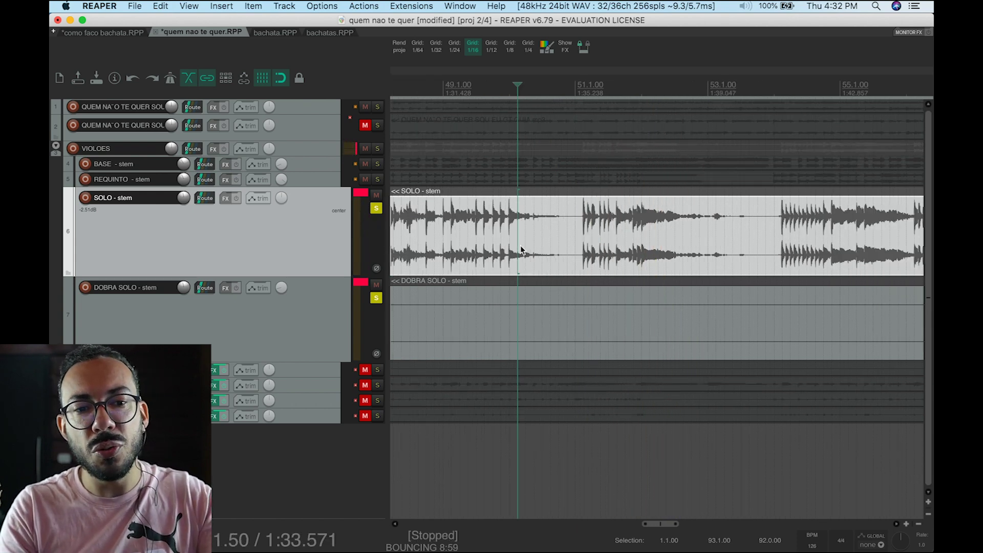
{"action": "scroll", "coordinate": [522, 251], "scroll_direction": "down", "scroll_amount": 3}
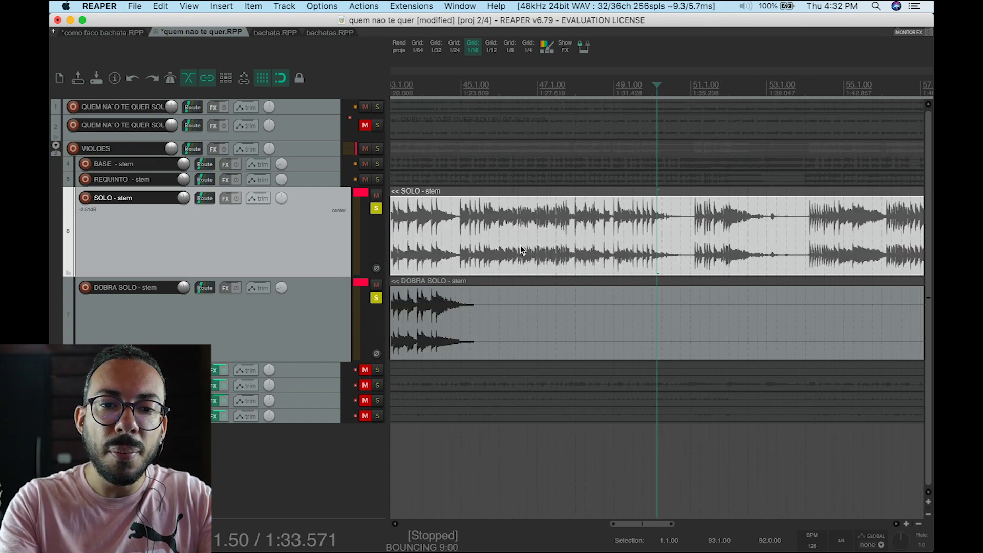
{"action": "left_click", "coordinate": [377, 208]}
{"action": "left_click", "coordinate": [673, 221]}
{"action": "left_click", "coordinate": [667, 217]}
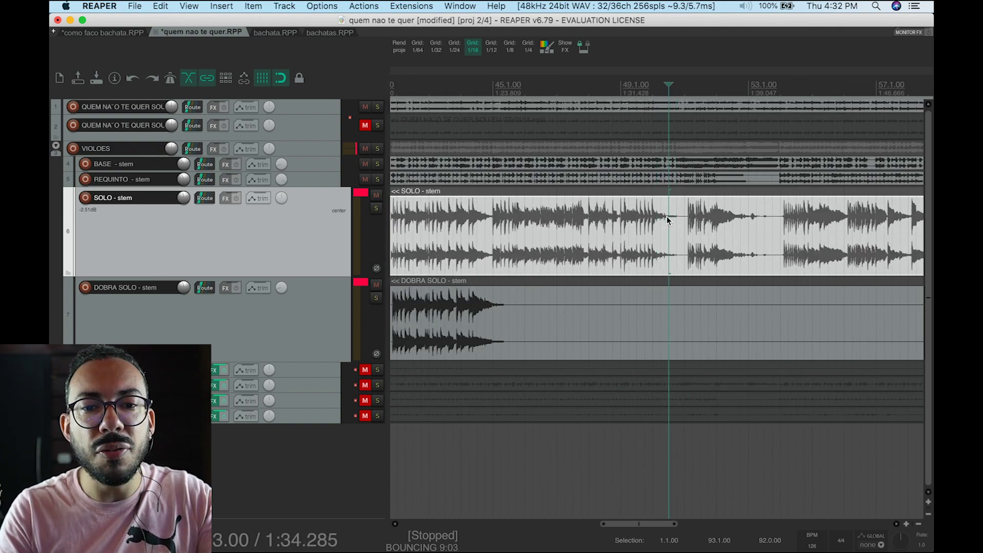
{"action": "key", "text": "space"}
{"action": "left_click", "coordinate": [379, 107]}
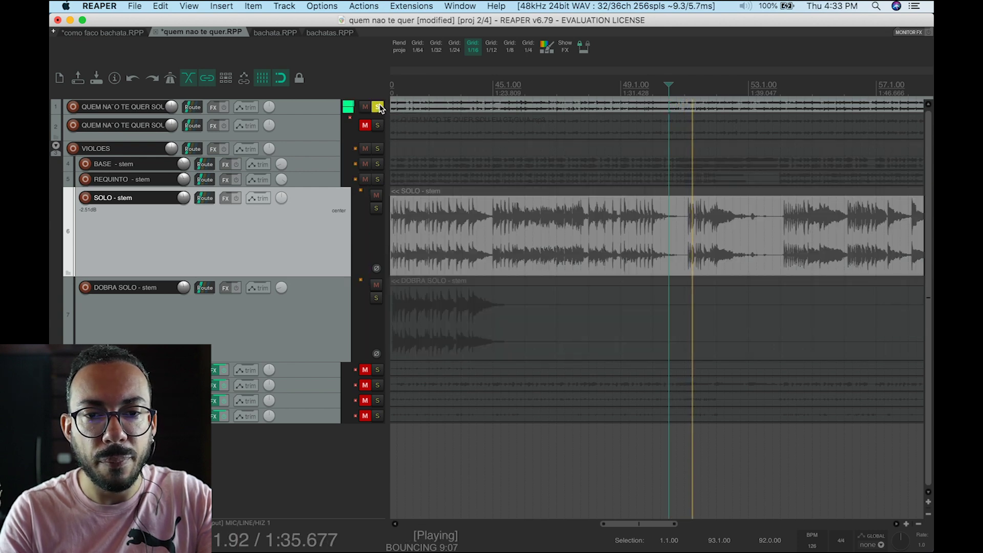
{"action": "key", "text": "space"}
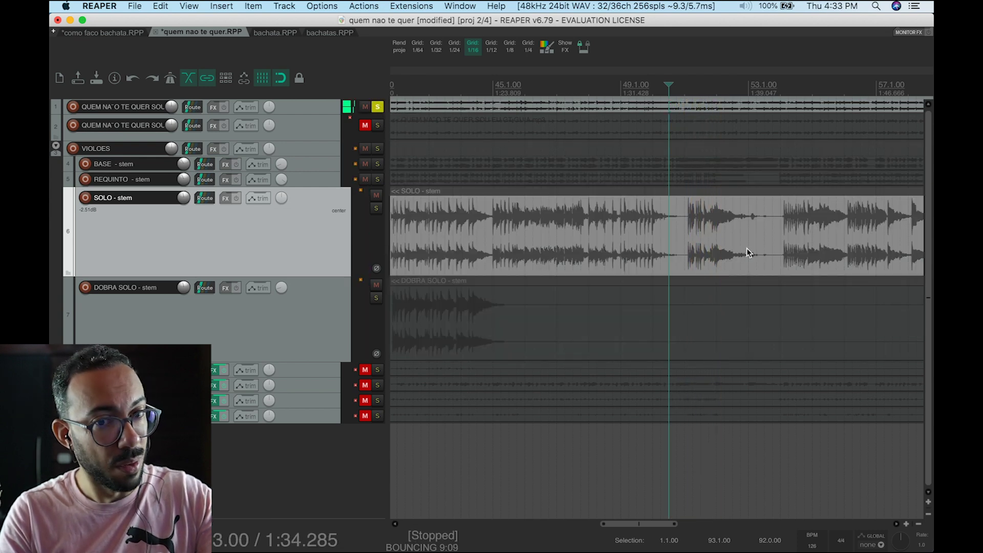
Step: Place the edit cursor at bar 51, add the second guide track to the solo, and leave only that guide soloed during playback
{"action": "left_click", "coordinate": [684, 229]}
{"action": "scroll", "coordinate": [683, 229], "scroll_direction": "up", "scroll_amount": 3}
{"action": "scroll", "coordinate": [683, 229], "scroll_direction": "up", "scroll_amount": 1}
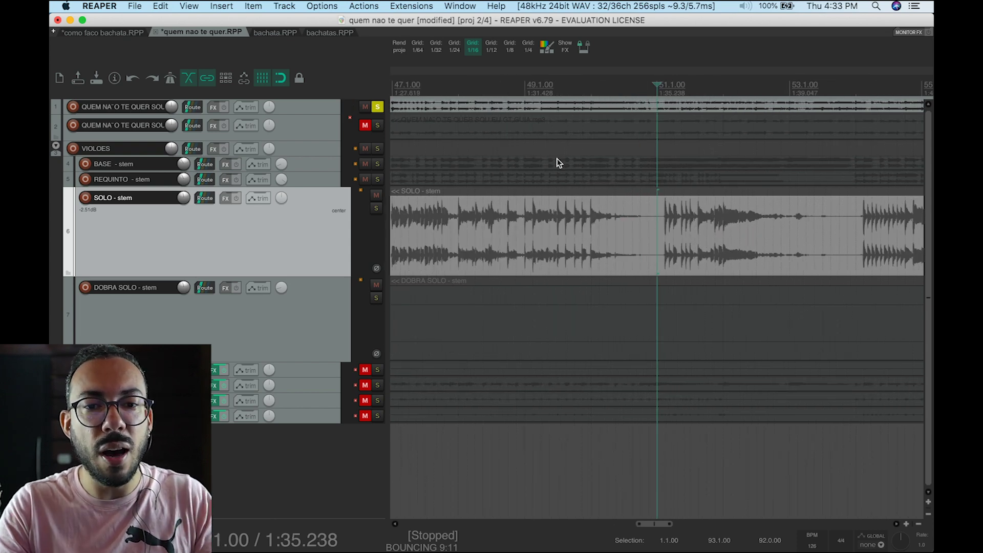
{"action": "left_click", "coordinate": [378, 126]}
{"action": "key", "text": "space"}
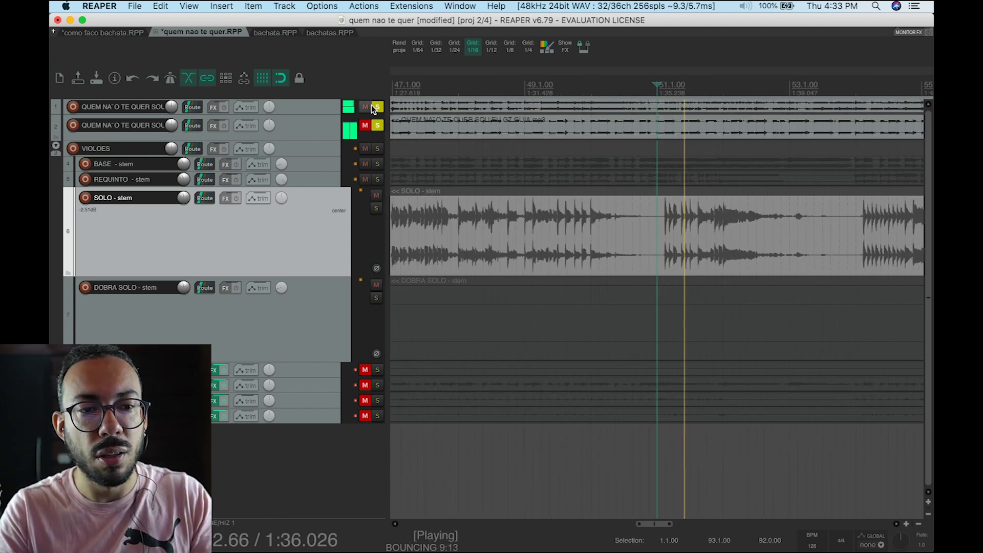
{"action": "left_click", "coordinate": [377, 106]}
{"action": "key", "text": "space"}
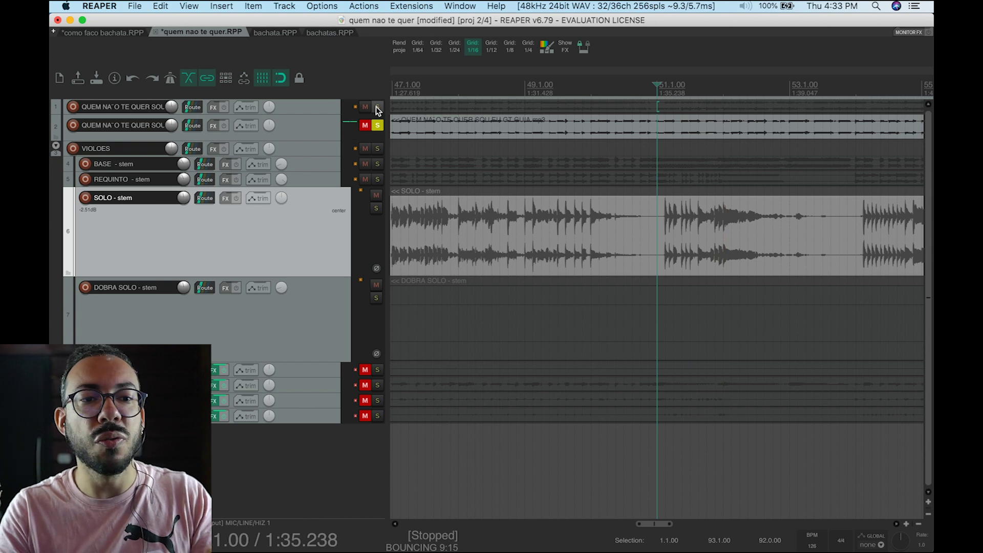
Step: Switch the solo back to the first guide track, add SOLO - stem, and play both from bar 51
{"action": "left_click", "coordinate": [377, 107]}
{"action": "left_click", "coordinate": [378, 125]}
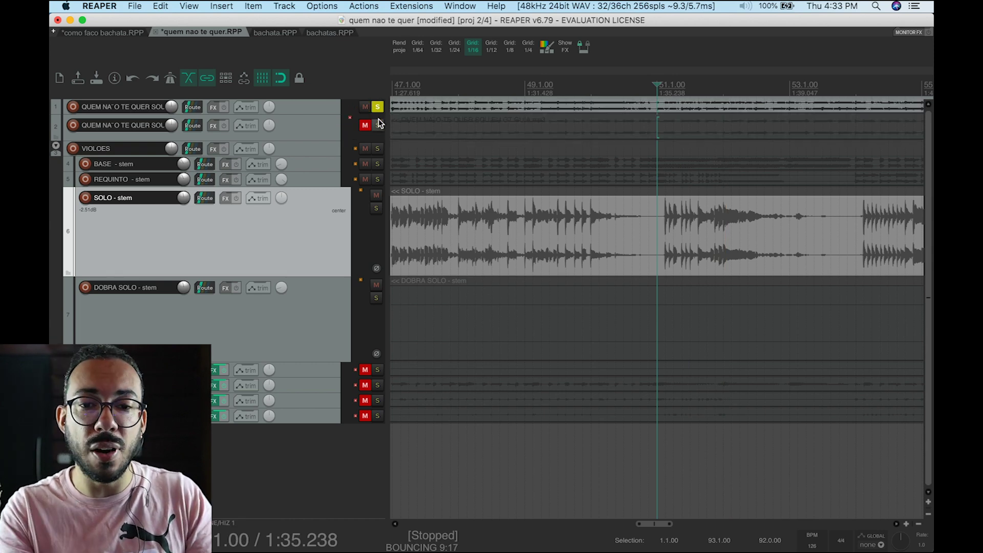
{"action": "left_click", "coordinate": [379, 210]}
{"action": "key", "text": "space"}
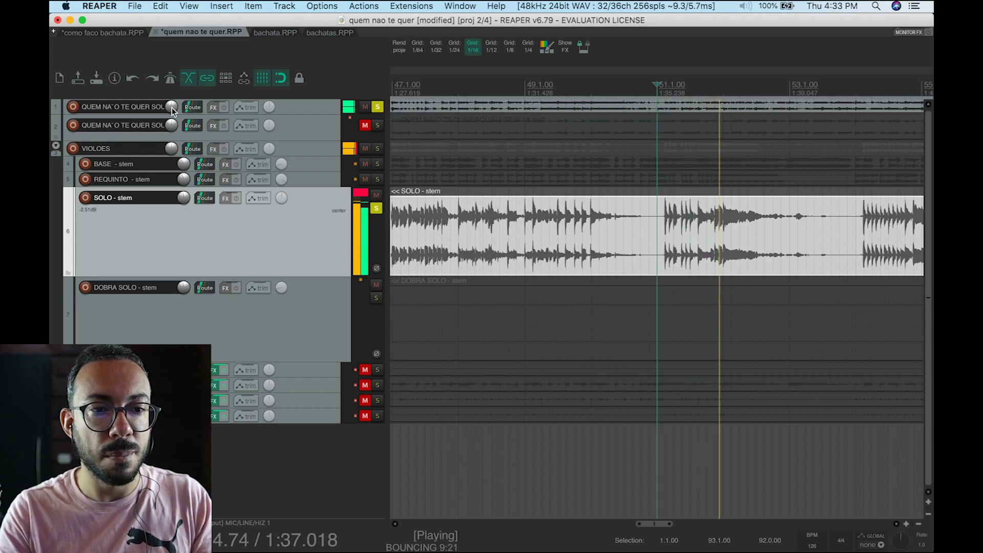
{"action": "key", "text": "space"}
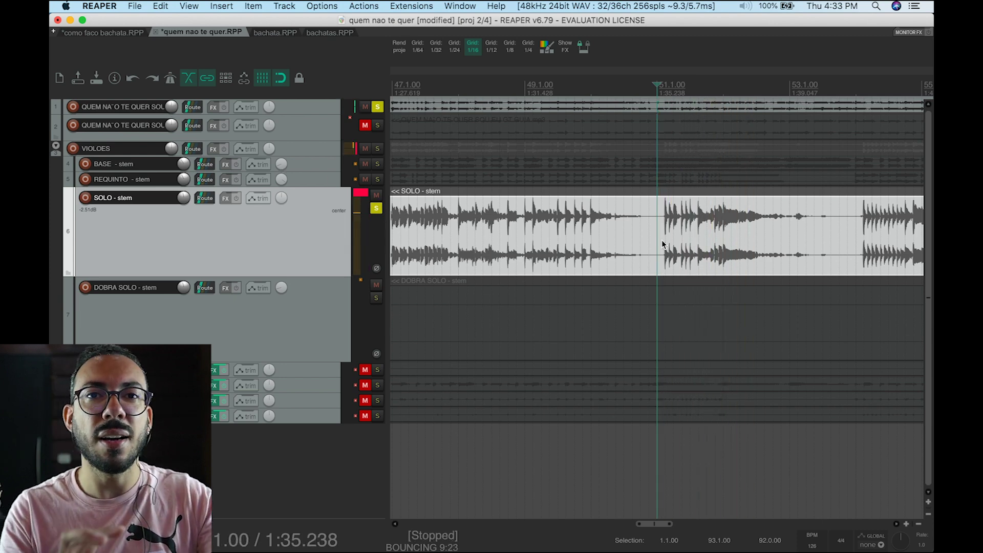
Step: Clear all track solos and play the full mix from bar 37
{"action": "key", "text": "super+alt+F9"}
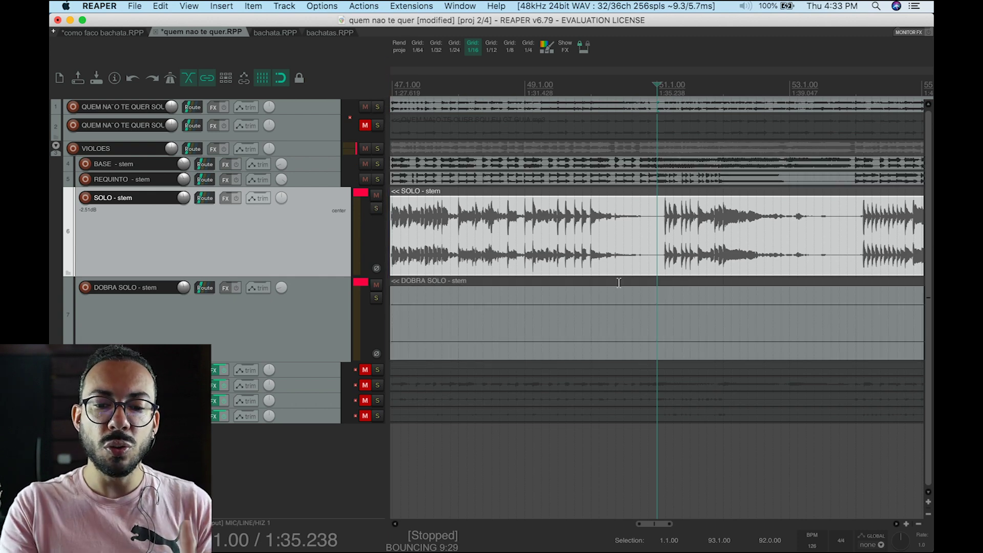
{"action": "scroll", "coordinate": [619, 282], "scroll_direction": "down", "scroll_amount": 8}
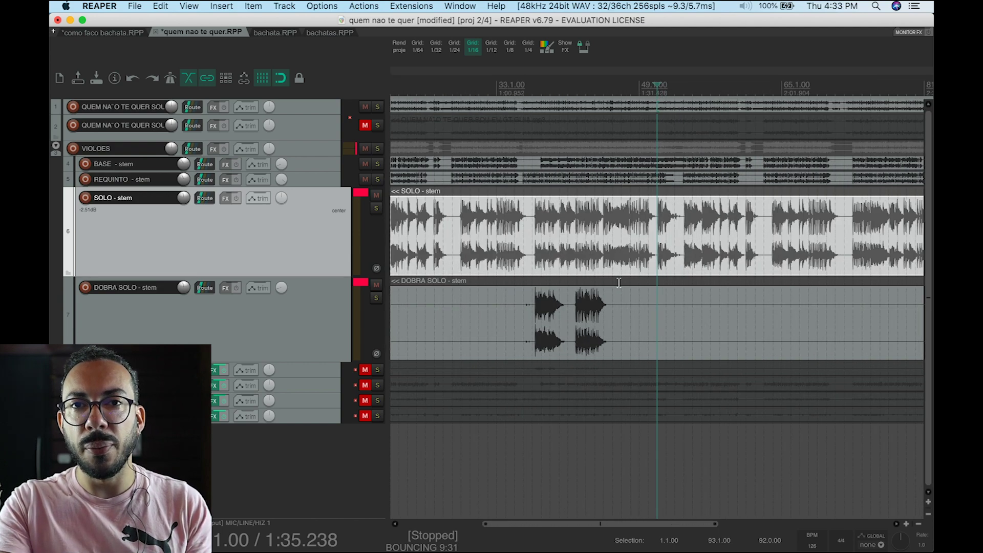
{"action": "left_click", "coordinate": [536, 235]}
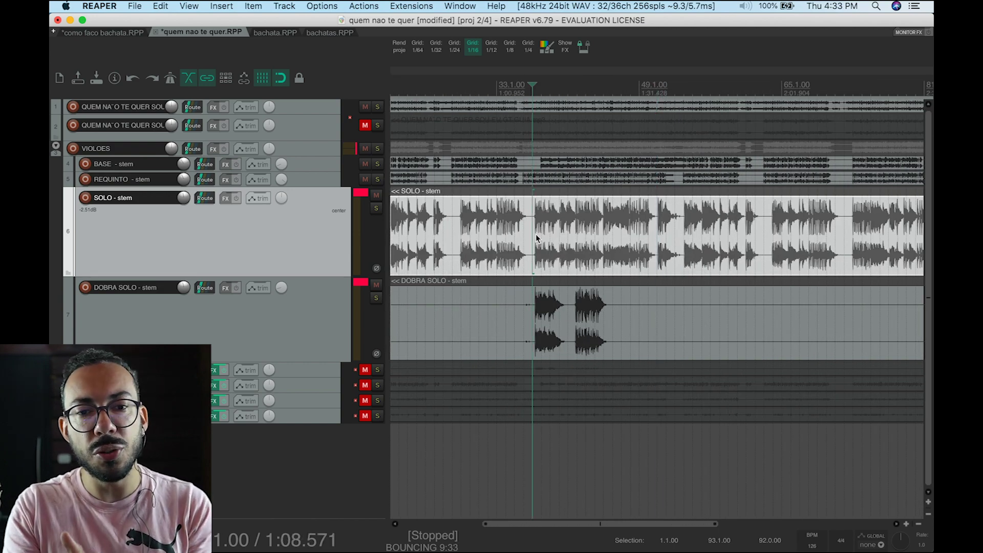
{"action": "scroll", "coordinate": [536, 235], "scroll_direction": "up", "scroll_amount": 6}
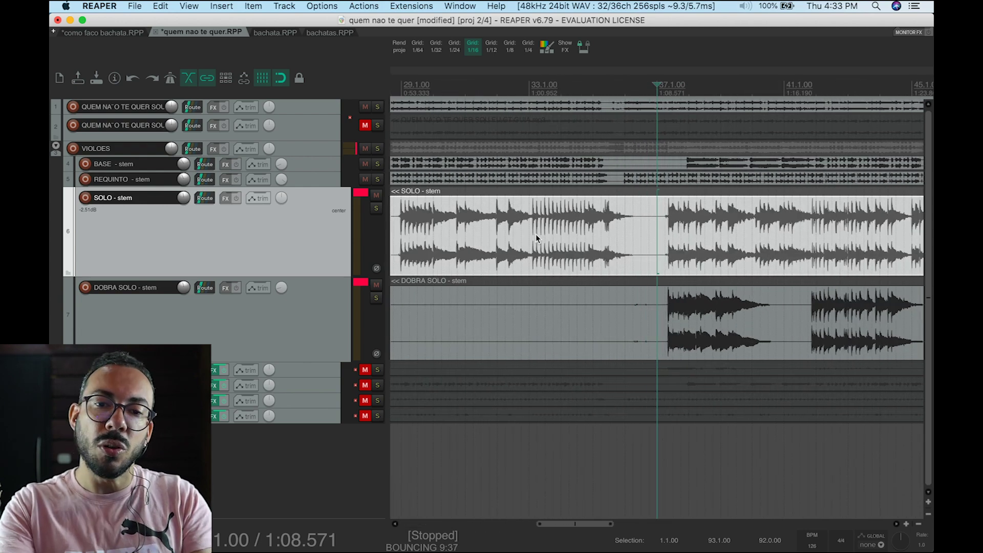
{"action": "key", "text": "space"}
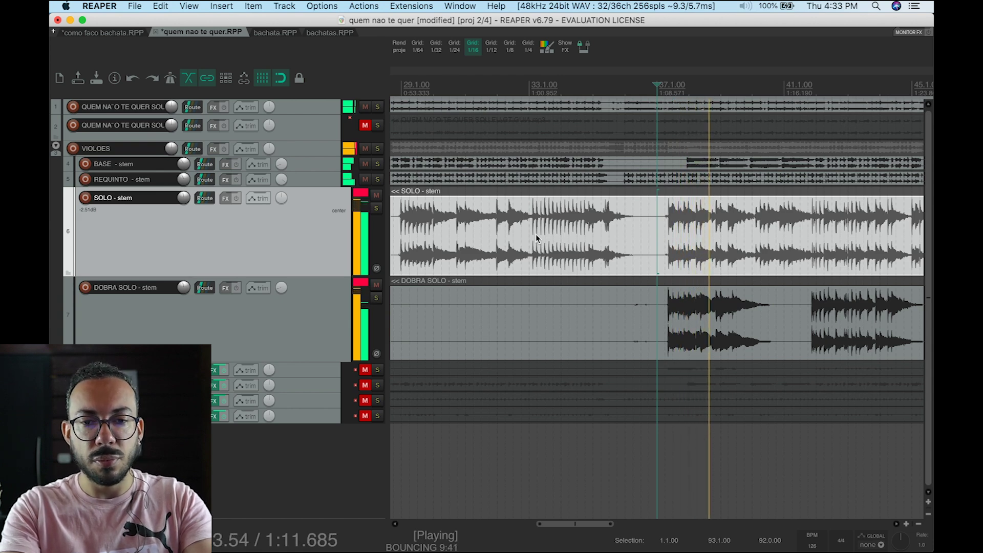
{"action": "key", "text": "space"}
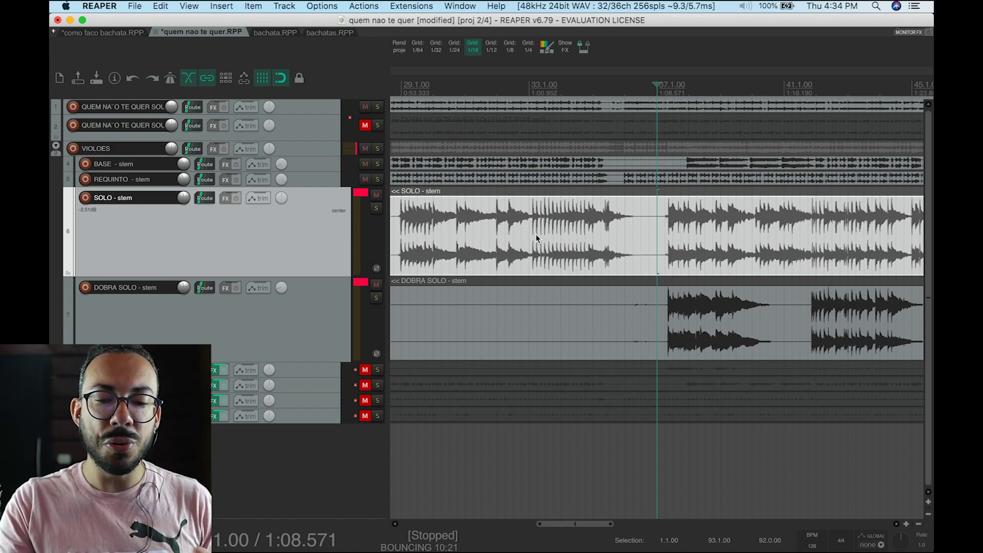
Step: Play the full mix of the following section, starting just before bar 55
{"action": "scroll", "coordinate": [535, 234], "scroll_direction": "down", "scroll_amount": 1}
{"action": "key", "text": "minus"}
{"action": "key", "text": "minus"}
{"action": "key", "text": "minus"}
{"action": "key", "text": "minus"}
{"action": "left_click", "coordinate": [669, 220]}
{"action": "scroll", "coordinate": [668, 218], "scroll_direction": "up", "scroll_amount": 1}
{"action": "scroll", "coordinate": [663, 217], "scroll_direction": "up", "scroll_amount": 5}
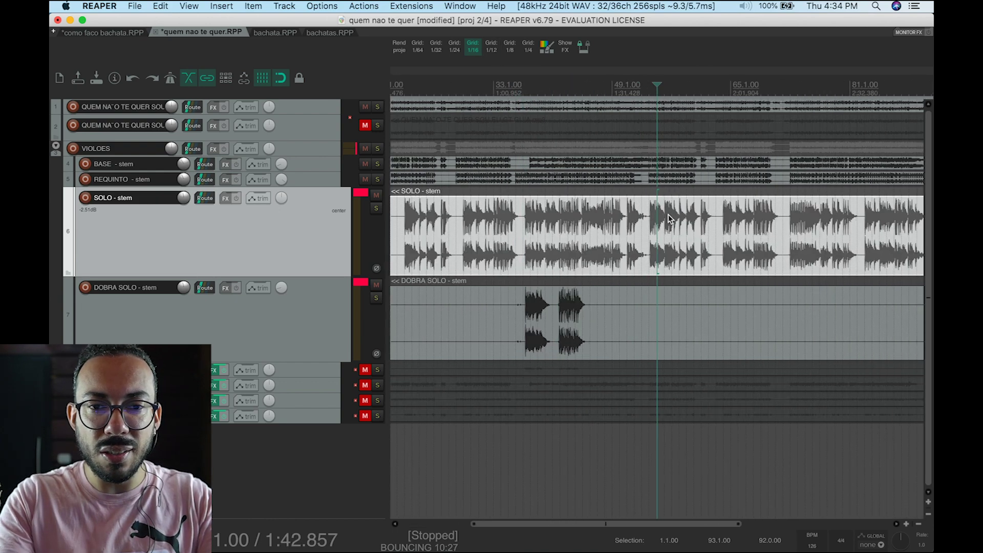
{"action": "left_click", "coordinate": [630, 215]}
{"action": "key", "text": "space"}
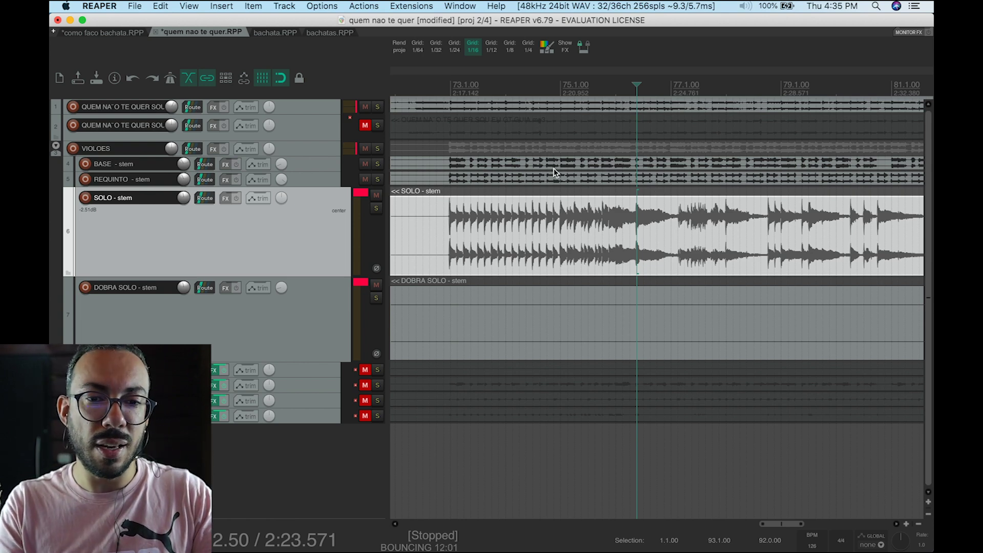
Step: Mute BASE - stem and REQUINTO - stem and play the solo with the first guide track from bar 76
{"action": "left_click", "coordinate": [366, 164]}
{"action": "key", "text": "space"}
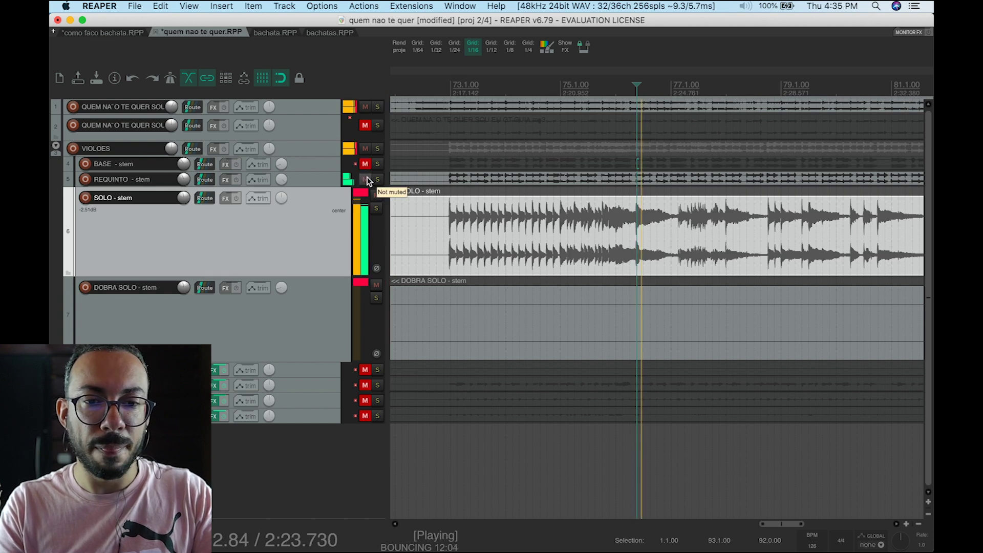
{"action": "left_click", "coordinate": [366, 179]}
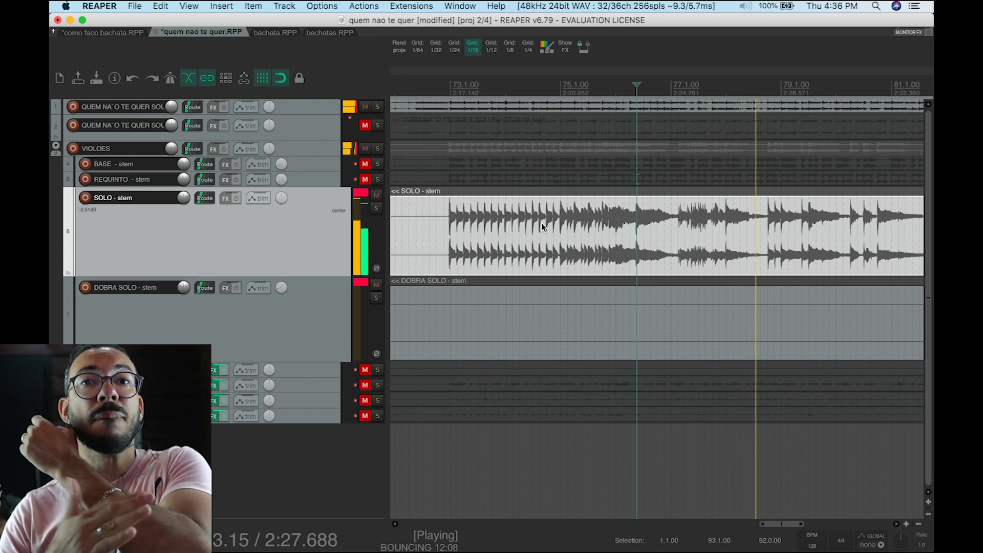
{"action": "key", "text": "space"}
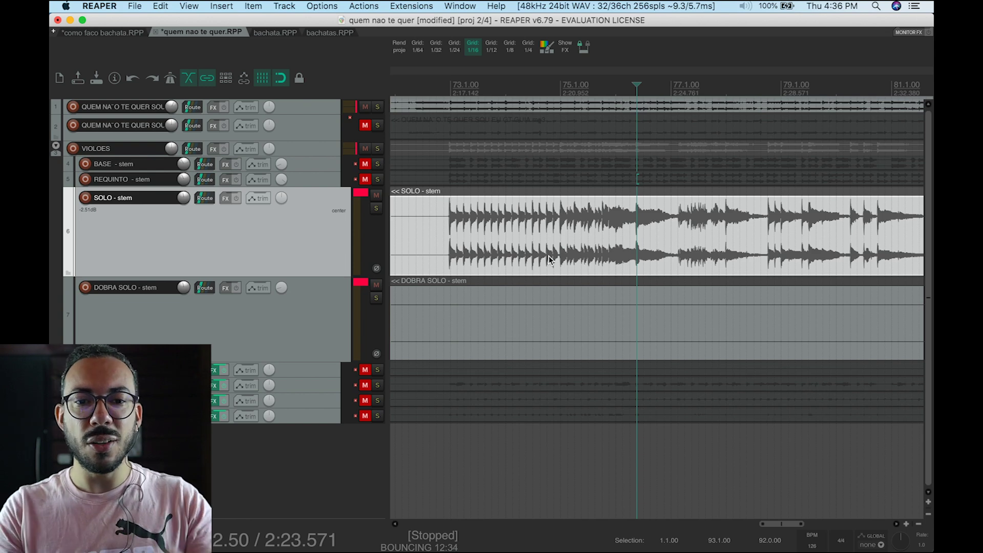
Step: Play the solo together with the first guide track again, restarting from just after bar 75
{"action": "key", "text": "space"}
{"action": "key", "text": "space"}
{"action": "left_click", "coordinate": [569, 205]}
{"action": "key", "text": "space"}
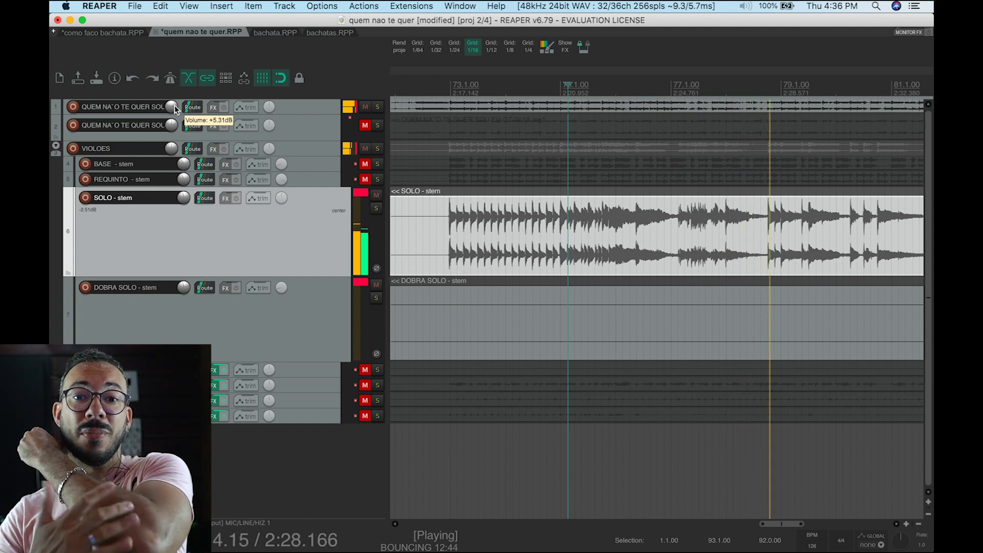
{"action": "key", "text": "space"}
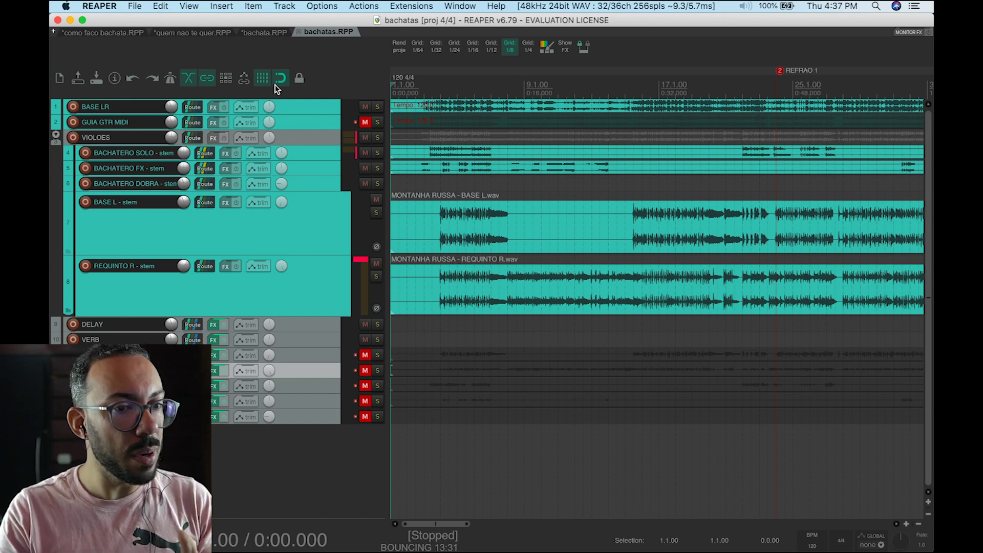
Step: Unmute and solo the GUIA GTR MIDI track in the bachatas project and enlarge its height
{"action": "left_click", "coordinate": [364, 123]}
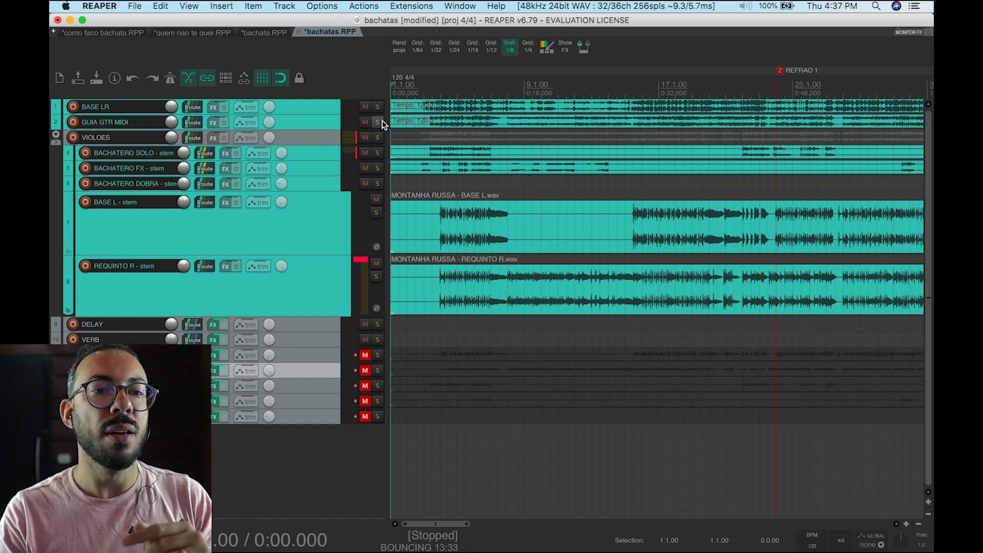
{"action": "left_click", "coordinate": [377, 122]}
{"action": "left_click_drag", "start_coordinate": [321, 129], "coordinate": [332, 196]}
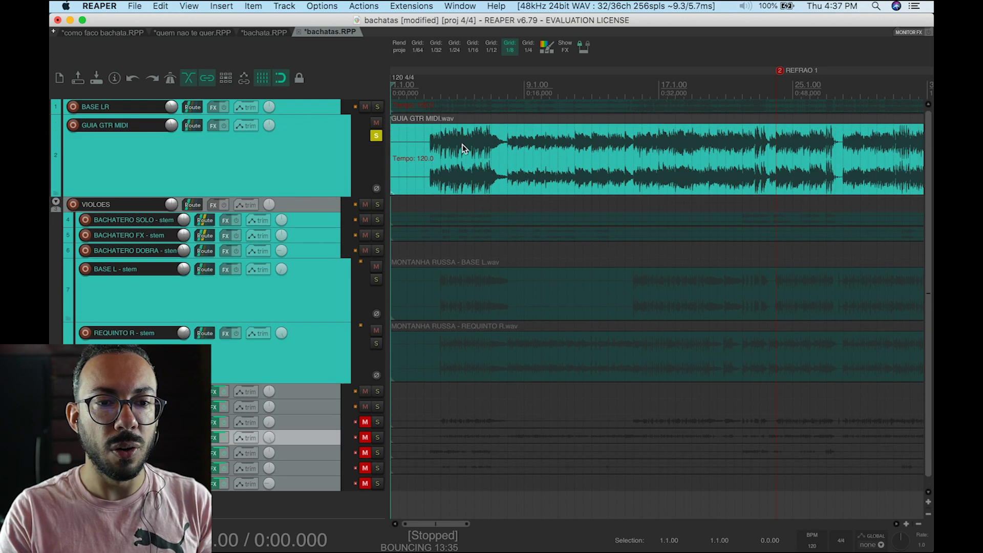
Step: Play the soloed GUIA GTR MIDI guide from 0:05 and view its waveform at a closer time scale
{"action": "left_click", "coordinate": [433, 148]}
{"action": "key", "text": "space"}
{"action": "scroll", "coordinate": [431, 148], "scroll_direction": "up", "scroll_amount": 3}
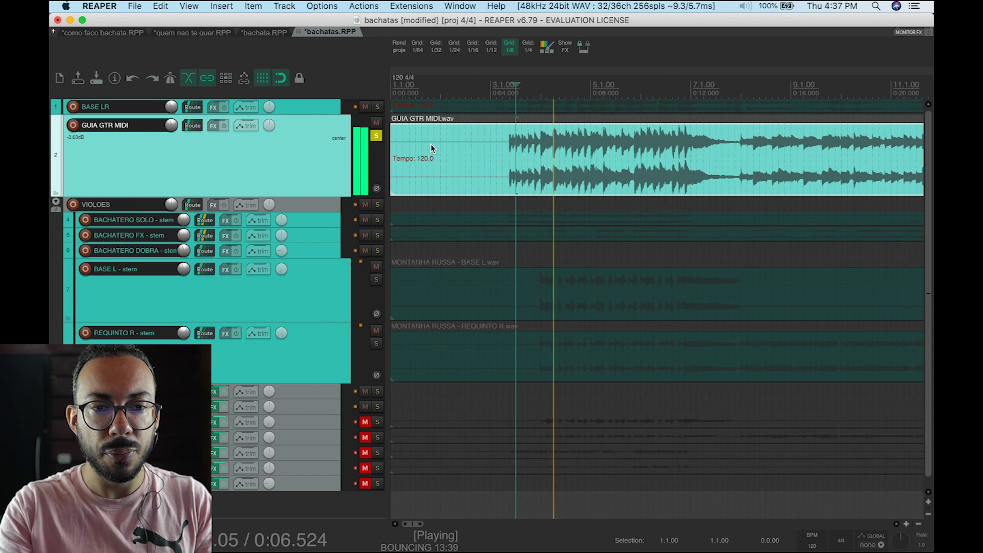
{"action": "scroll", "coordinate": [479, 136], "scroll_direction": "up", "scroll_amount": 2}
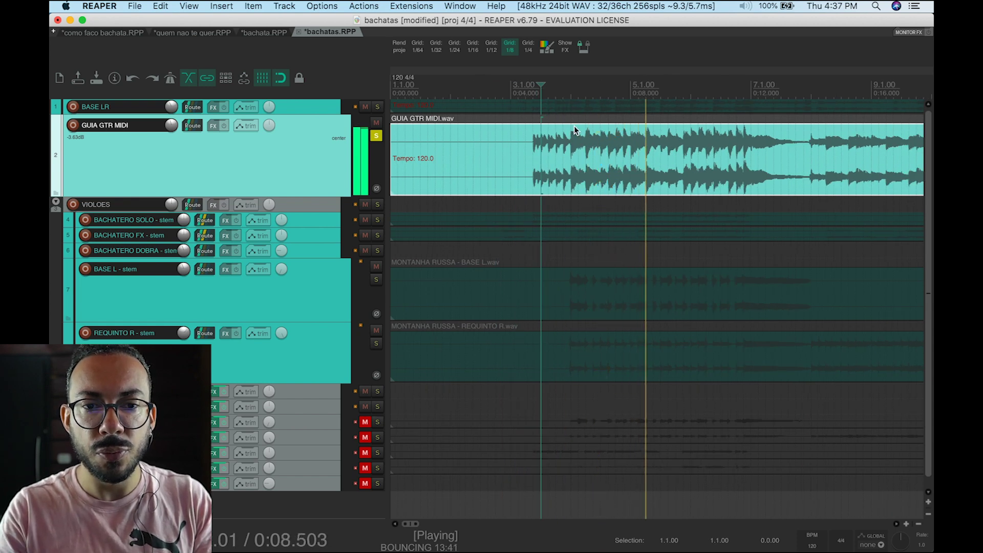
{"action": "scroll", "coordinate": [581, 130], "scroll_direction": "down", "scroll_amount": 3}
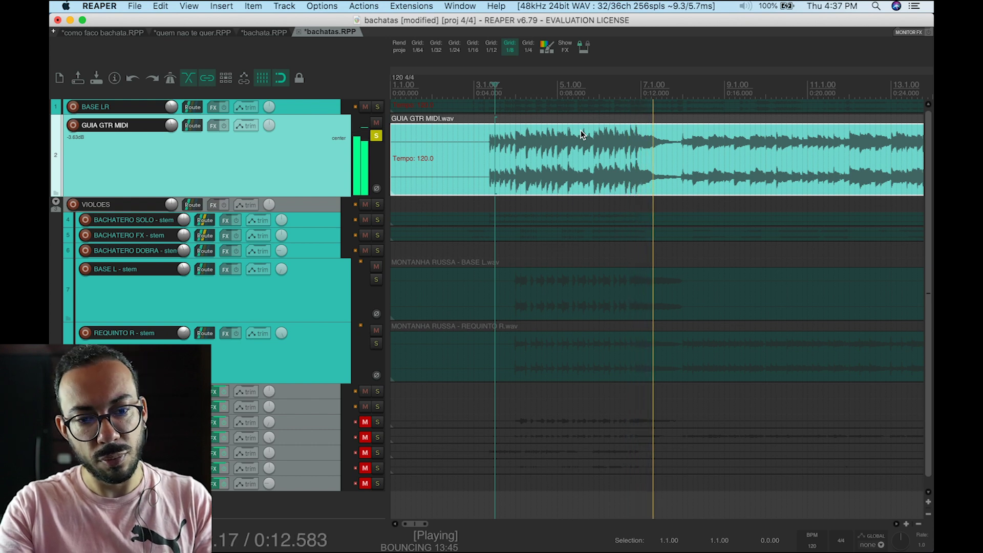
{"action": "scroll", "coordinate": [581, 130], "scroll_direction": "down", "scroll_amount": 2}
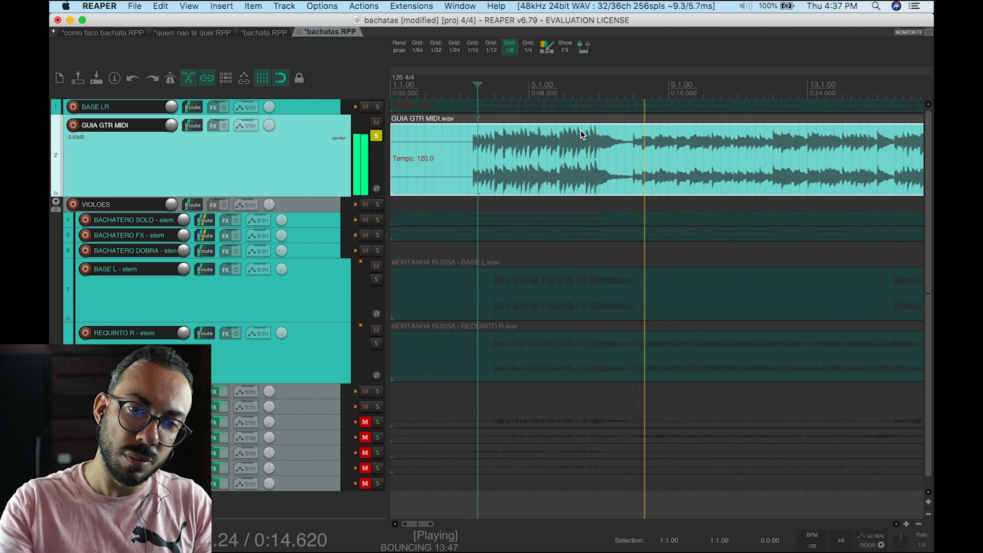
Step: Add BASE LR to the soloed tracks and listen to it together with the MIDI guitar guide
{"action": "left_click", "coordinate": [377, 106]}
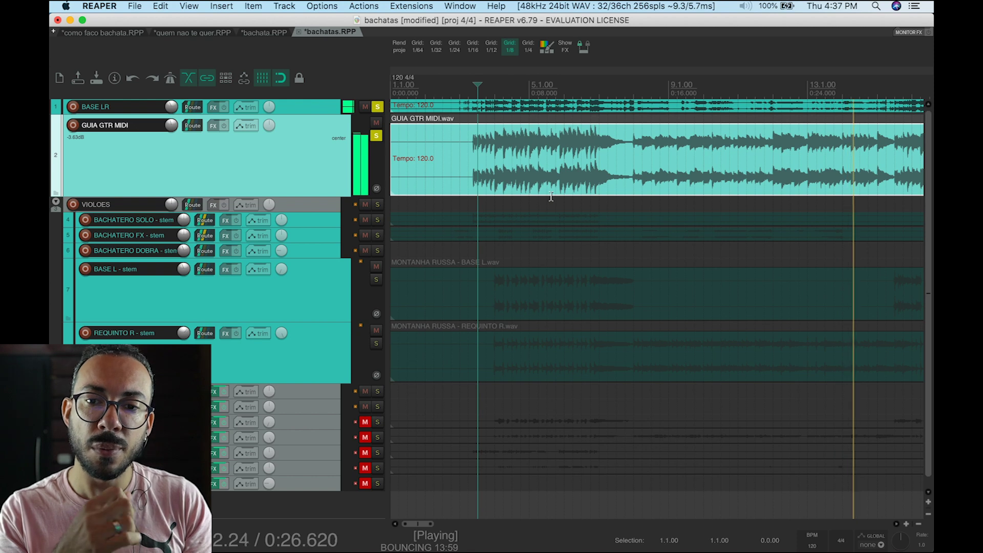
{"action": "scroll", "coordinate": [551, 197], "scroll_direction": "down", "scroll_amount": 2}
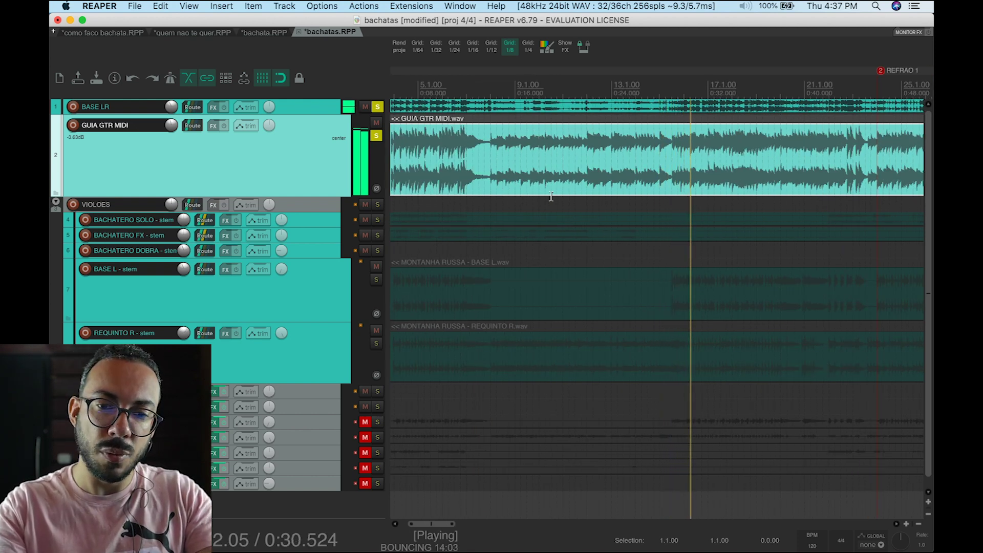
{"action": "scroll", "coordinate": [551, 197], "scroll_direction": "down", "scroll_amount": 2}
{"action": "scroll", "coordinate": [552, 197], "scroll_direction": "up", "scroll_amount": 2}
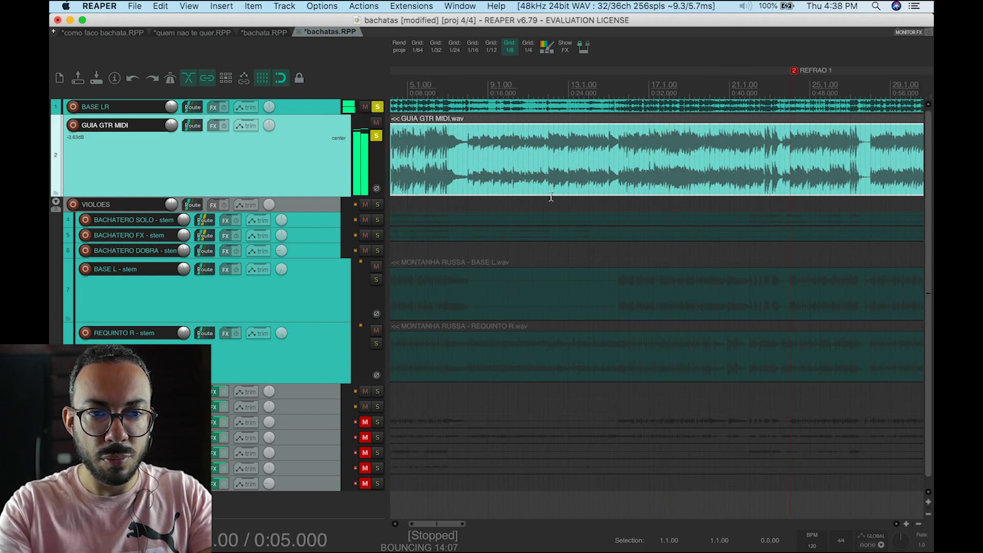
{"action": "key", "text": "space"}
Step: Clear the solos on BASE LR and GUIA GTR MIDI, and mute GUIA GTR MIDI
{"action": "left_click", "coordinate": [378, 106]}
{"action": "left_click", "coordinate": [377, 136]}
{"action": "left_click", "coordinate": [375, 125]}
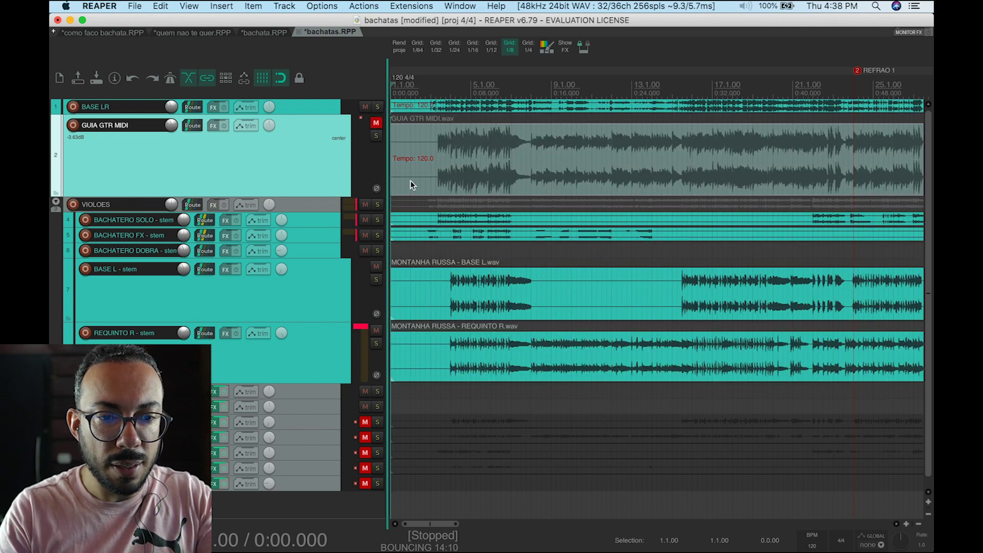
Step: Play the intro with all recorded guitar stems and BASE LR, starting from 0:03
{"action": "left_click", "coordinate": [431, 281]}
{"action": "left_click", "coordinate": [427, 251]}
{"action": "scroll", "coordinate": [427, 252], "scroll_direction": "up", "scroll_amount": 3}
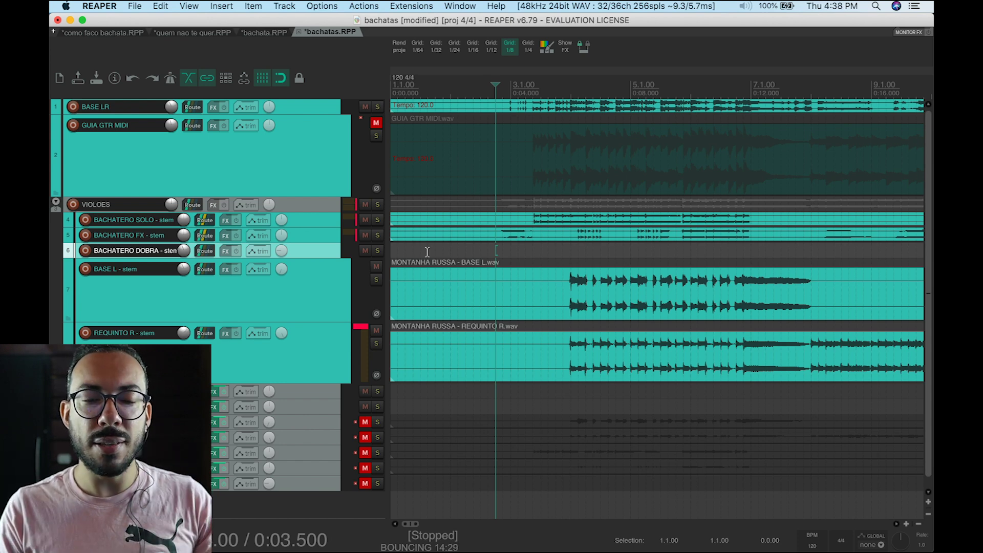
{"action": "left_click", "coordinate": [483, 264]}
{"action": "key", "text": "space"}
{"action": "key", "text": "space"}
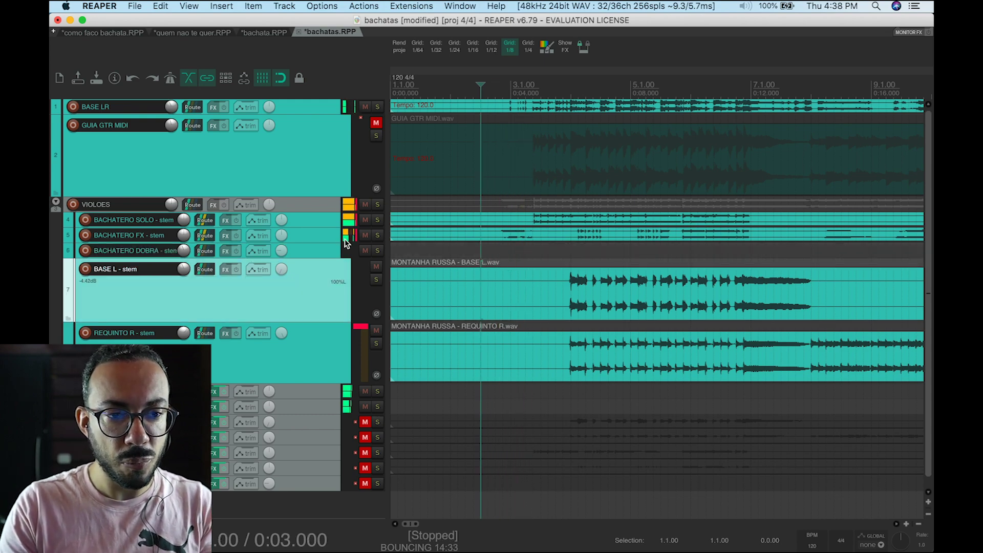
Step: Enlarge the BACHATERO FX - stem track and play the full mix from bar 2
{"action": "left_click", "coordinate": [324, 241]}
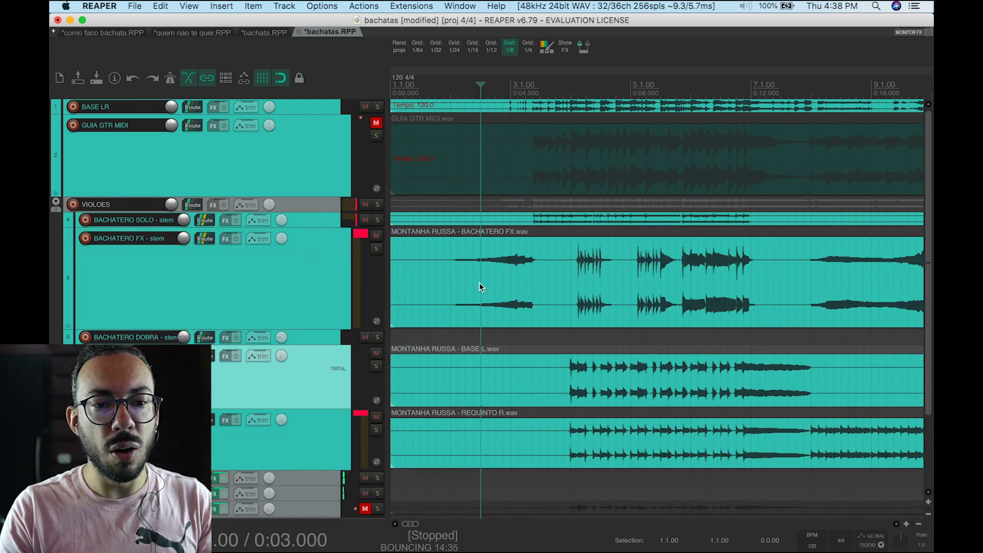
{"action": "left_click", "coordinate": [444, 267]}
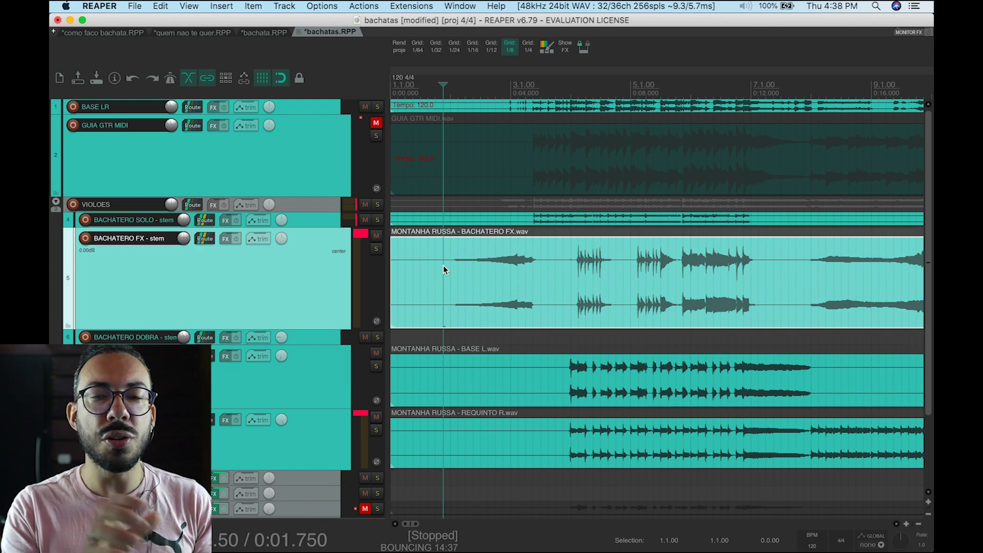
{"action": "left_click", "coordinate": [451, 238]}
{"action": "key", "text": "space"}
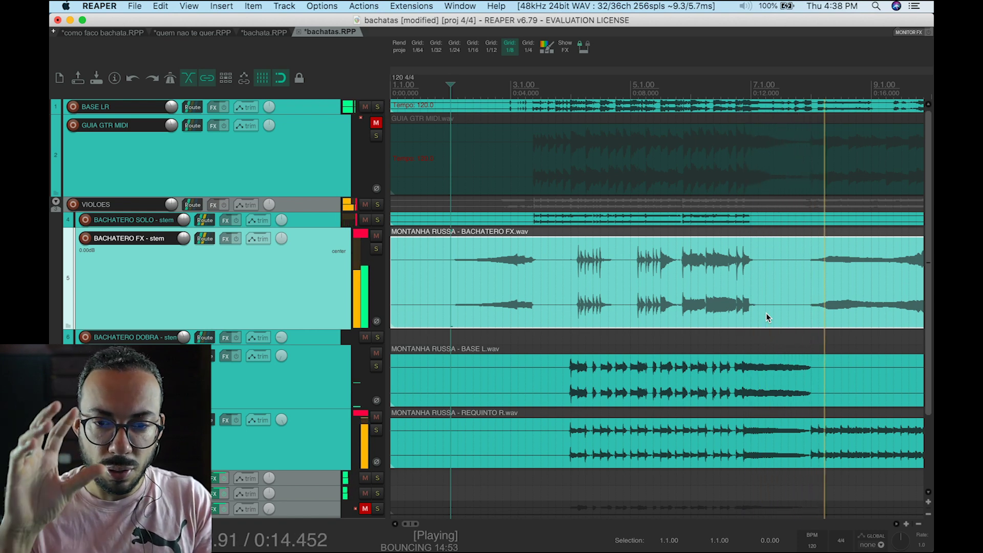
{"action": "key", "text": "space"}
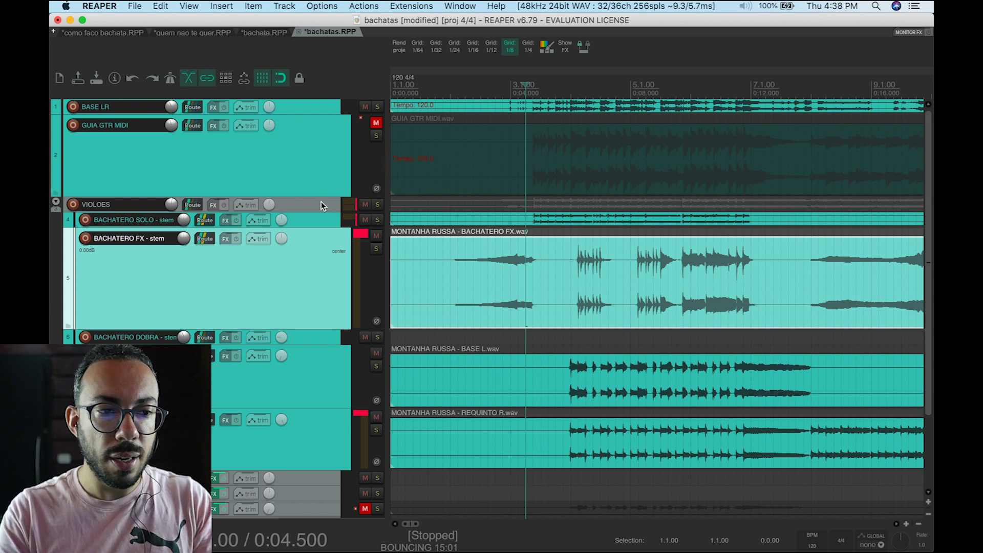
Step: Enlarge and solo BACHATERO SOLO - stem and play it from 0:04.5
{"action": "left_click_drag", "start_coordinate": [313, 227], "coordinate": [315, 289]}
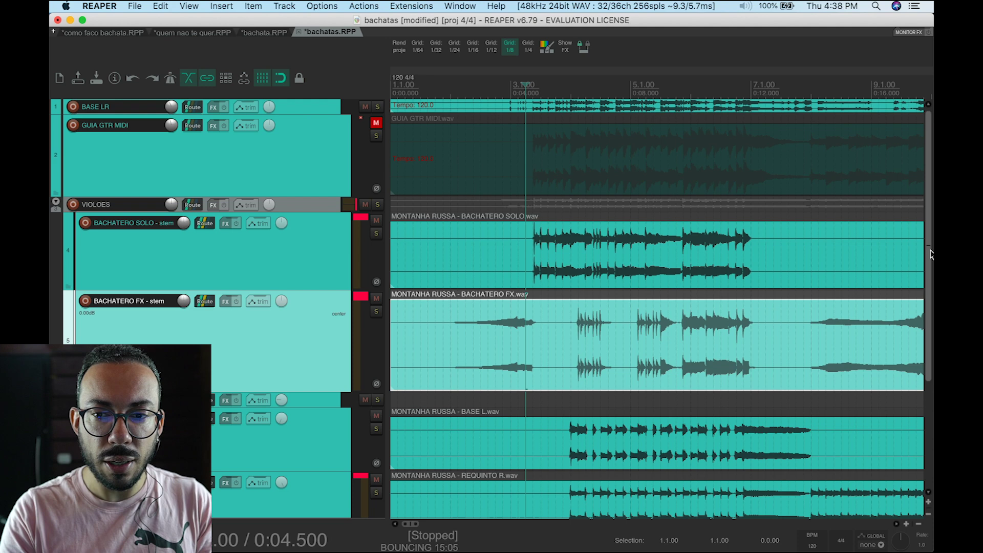
{"action": "left_click", "coordinate": [482, 258]}
{"action": "left_click", "coordinate": [377, 235]}
{"action": "left_click", "coordinate": [527, 250]}
{"action": "key", "text": "space"}
{"action": "scroll", "coordinate": [661, 307], "scroll_direction": "down", "scroll_amount": 5}
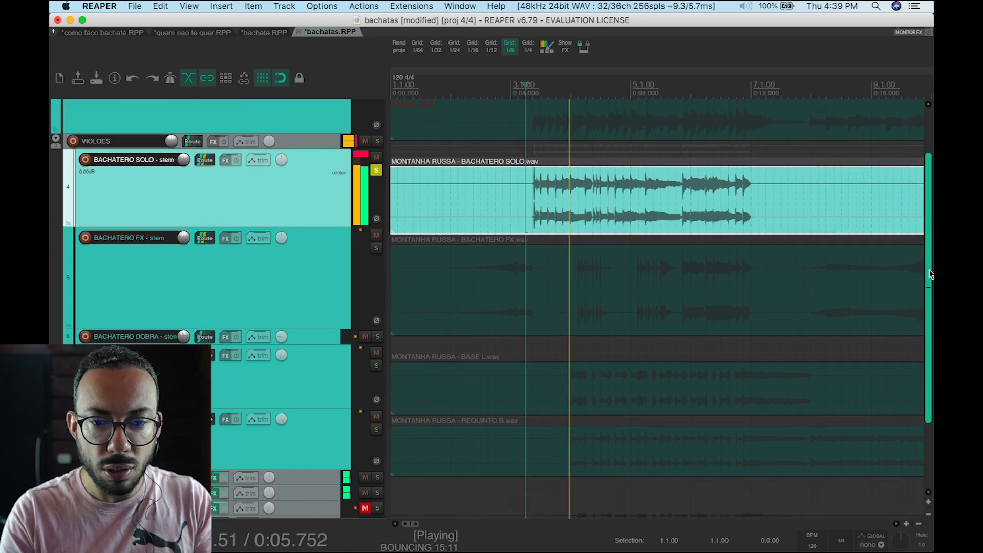
{"action": "scroll", "coordinate": [661, 307], "scroll_direction": "up", "scroll_amount": 4}
{"action": "key", "text": "space"}
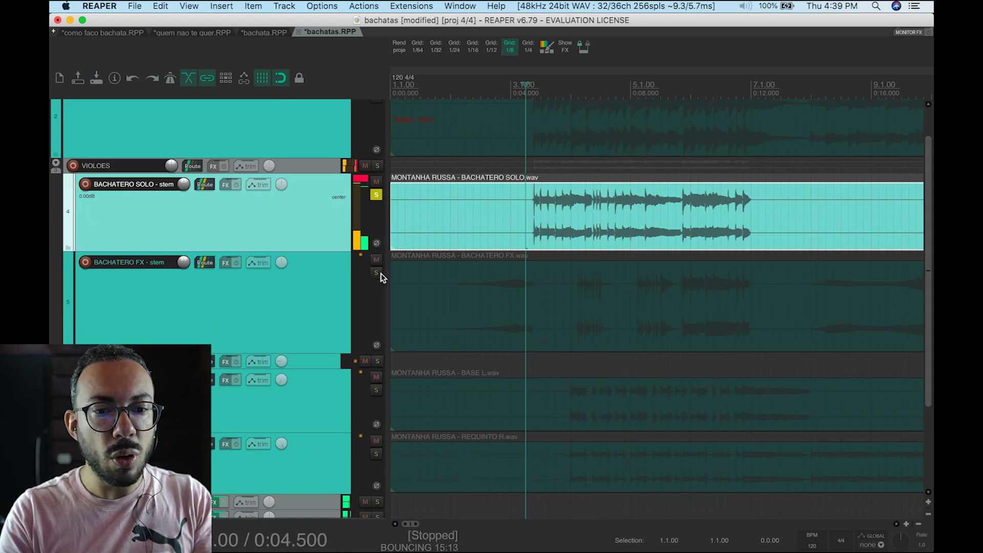
Step: Add BACHATERO FX - stem to the soloed tracks and play both bachatero parts
{"action": "left_click", "coordinate": [378, 273]}
{"action": "key", "text": "space"}
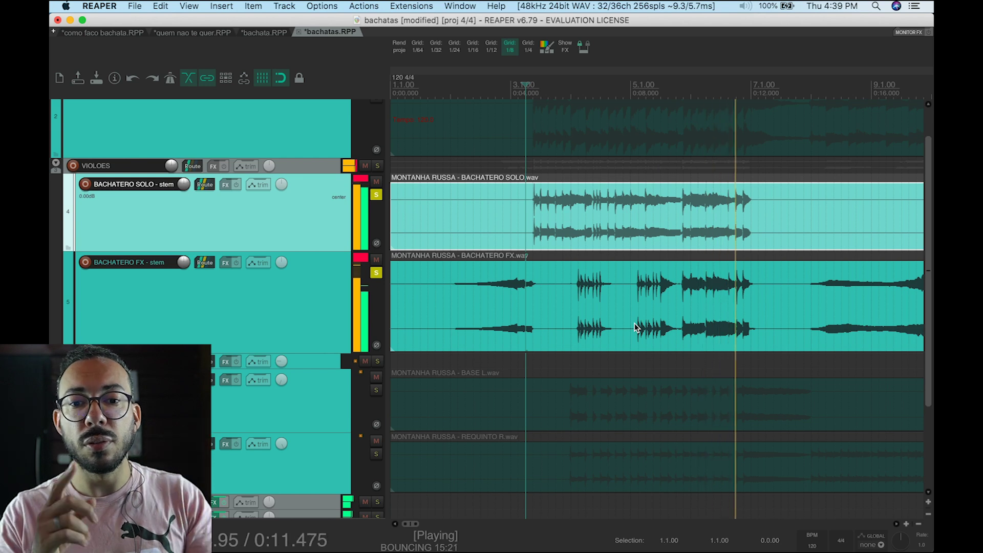
{"action": "key", "text": "space"}
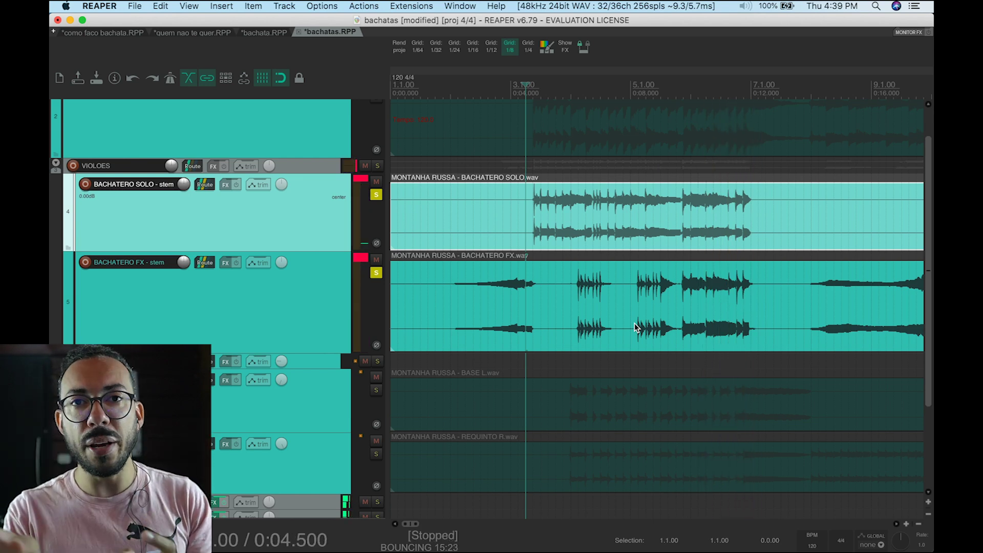
Step: Play the bachatero parts from 0:04.5 with BASE L - stem and REQUINTO R - stem added to the soloed tracks
{"action": "left_click", "coordinate": [690, 293]}
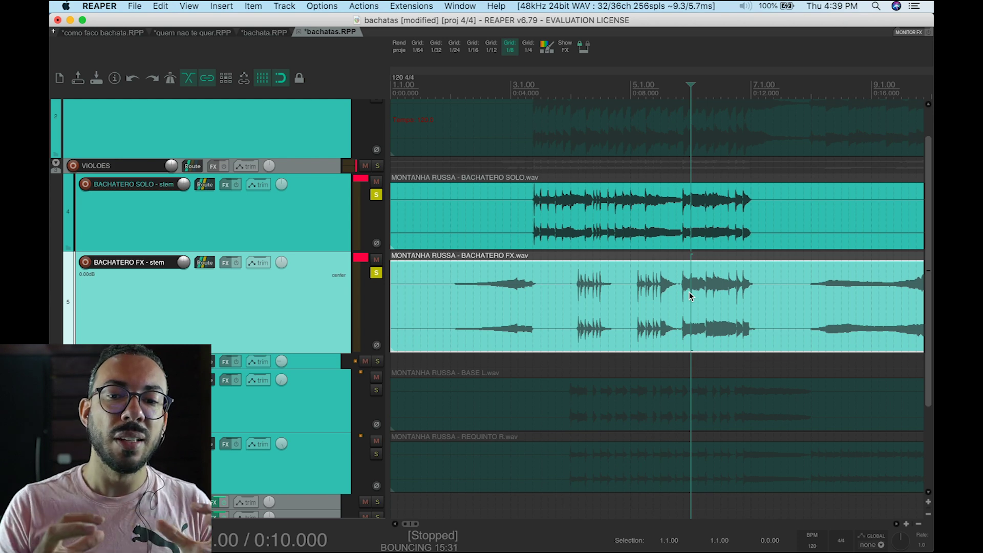
{"action": "left_click", "coordinate": [528, 310]}
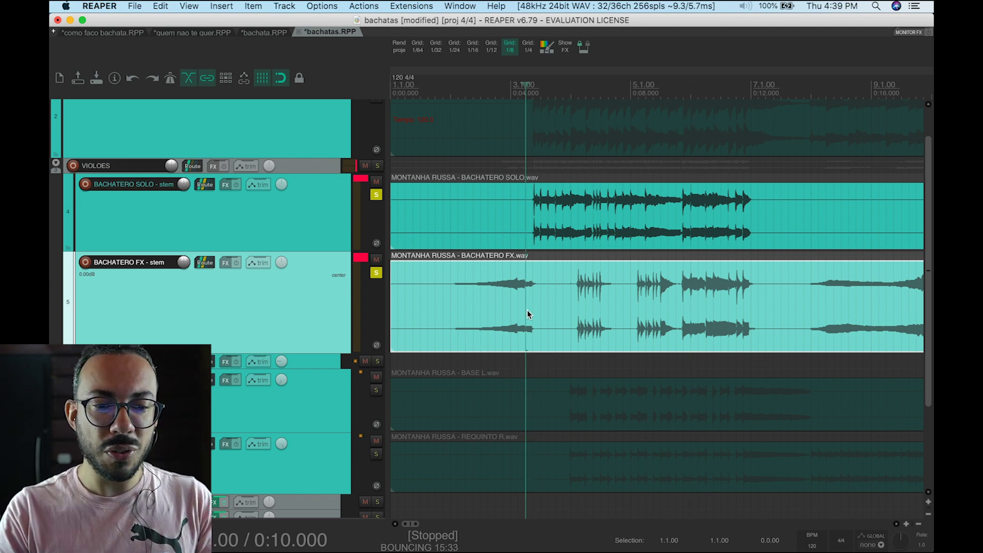
{"action": "left_click", "coordinate": [377, 390]}
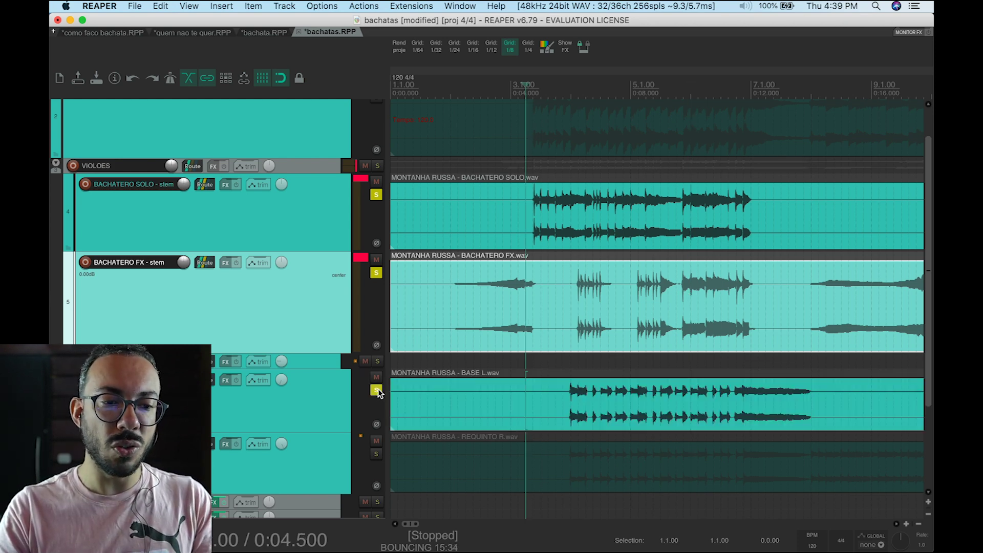
{"action": "key", "text": "space"}
{"action": "left_click", "coordinate": [376, 455]}
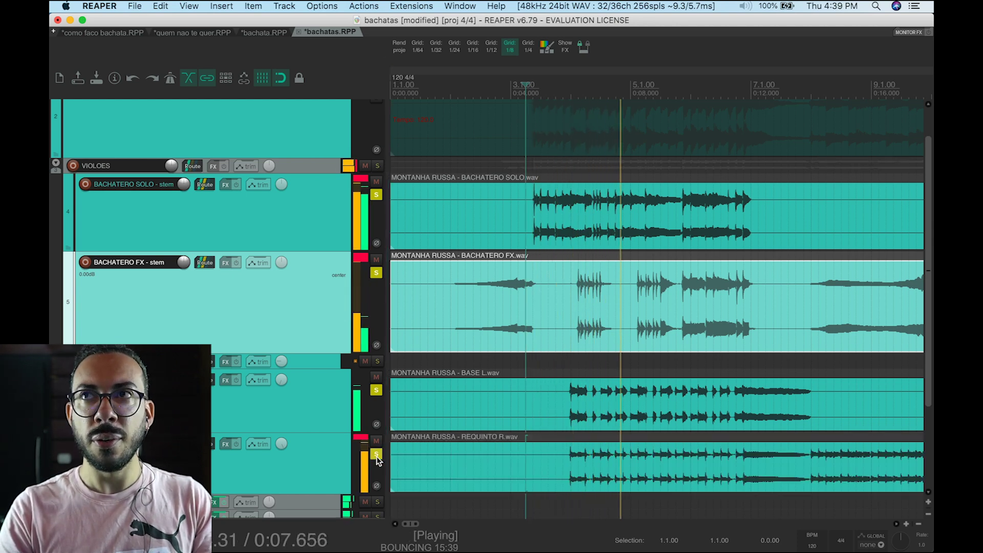
{"action": "key", "text": "minus"}
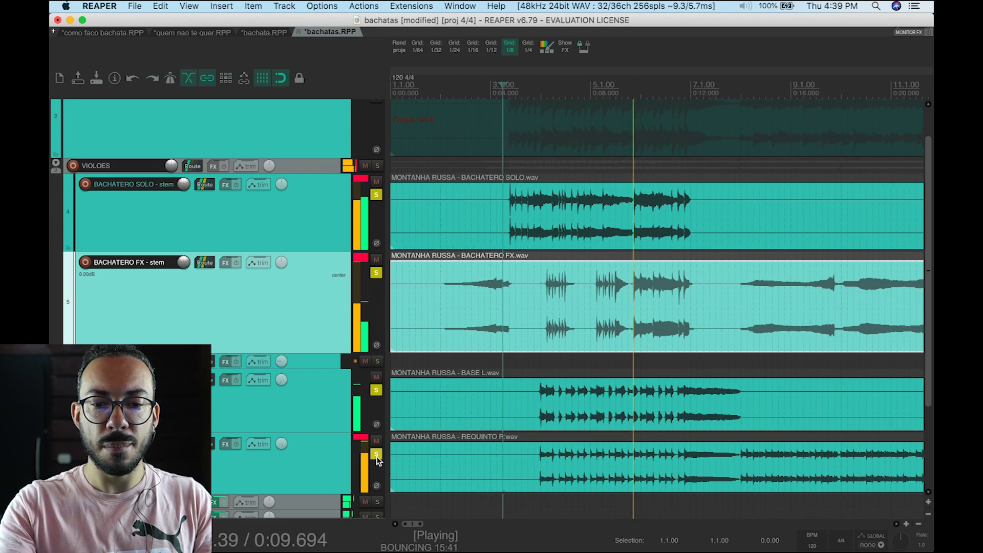
{"action": "key", "text": "equal"}
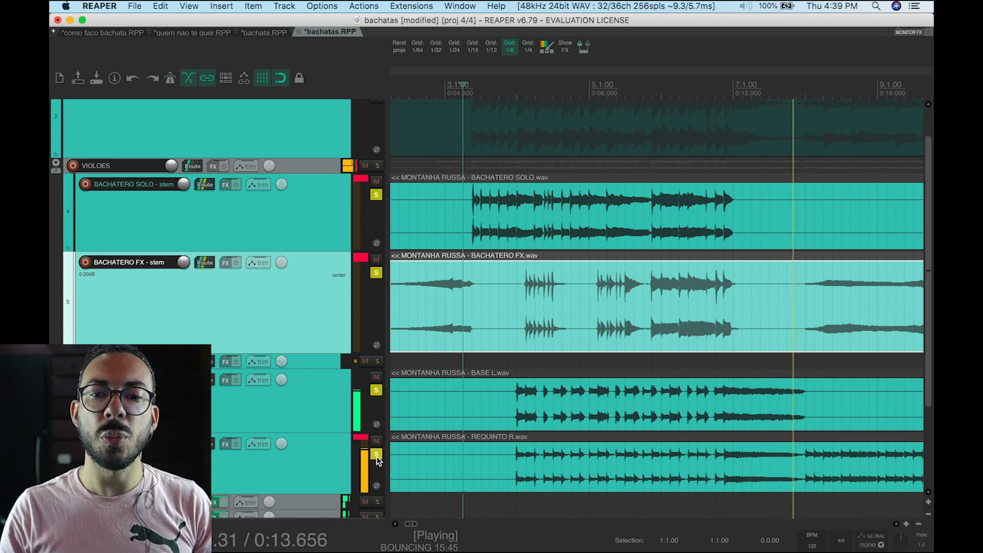
{"action": "key", "text": "minus"}
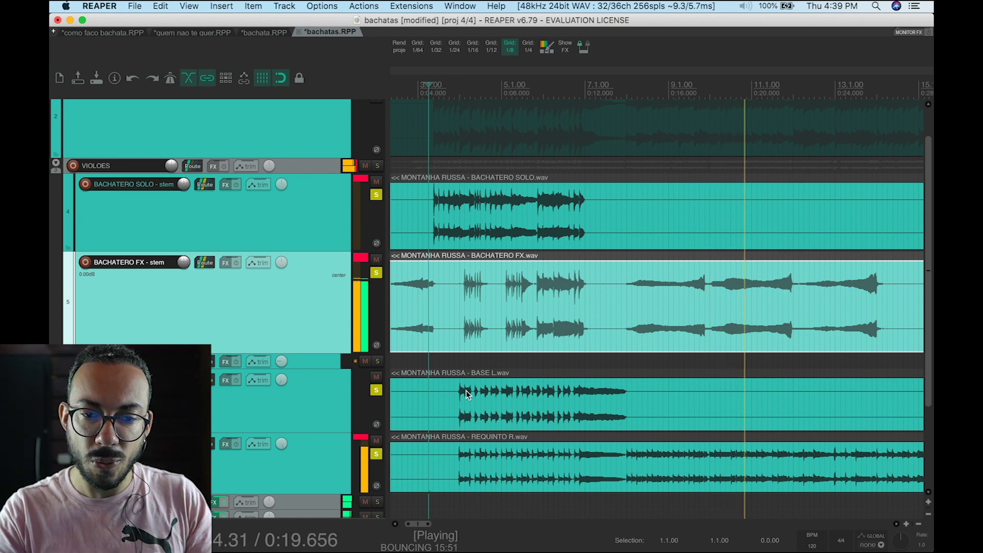
Step: Switch the solo of REQUINTO R - stem off and on during playback to compare the sound with and without it
{"action": "left_click", "coordinate": [376, 454]}
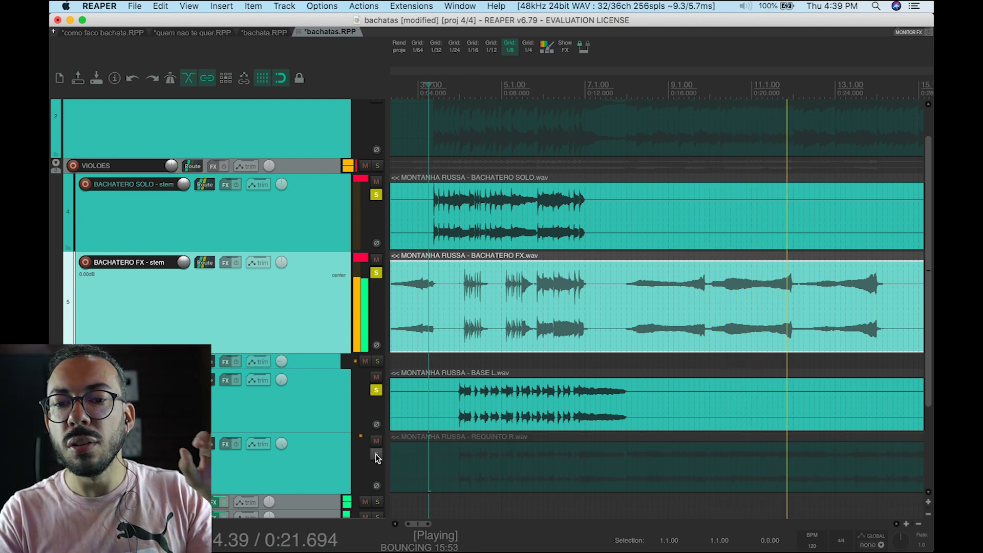
{"action": "left_click", "coordinate": [376, 455]}
{"action": "left_click", "coordinate": [376, 455]}
{"action": "left_click", "coordinate": [376, 455]}
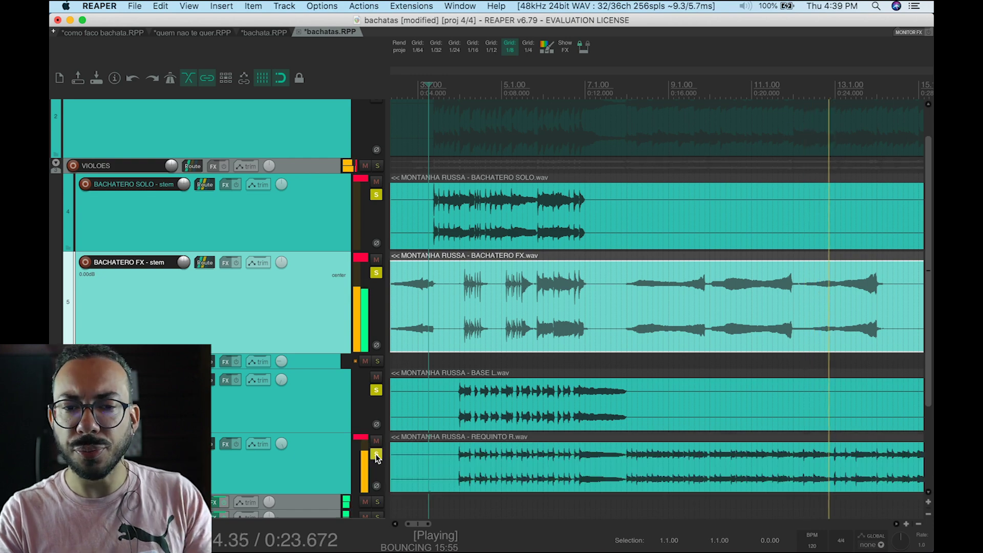
Step: Clear all track solos, minimize the track heights and enlarge only GUIA GTR MIDI
{"action": "scroll", "coordinate": [376, 457], "scroll_direction": "down", "scroll_amount": 6}
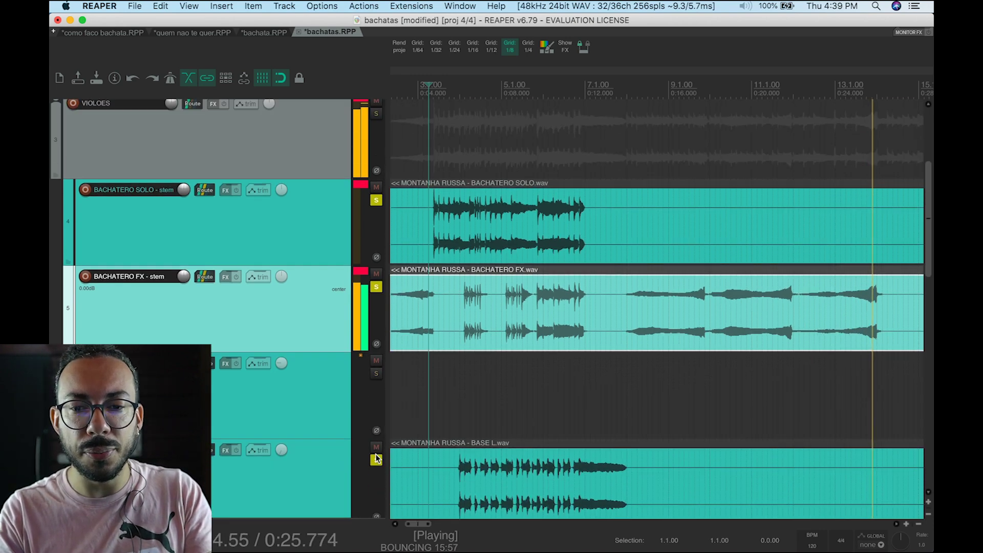
{"action": "scroll", "coordinate": [377, 457], "scroll_direction": "down", "scroll_amount": 4}
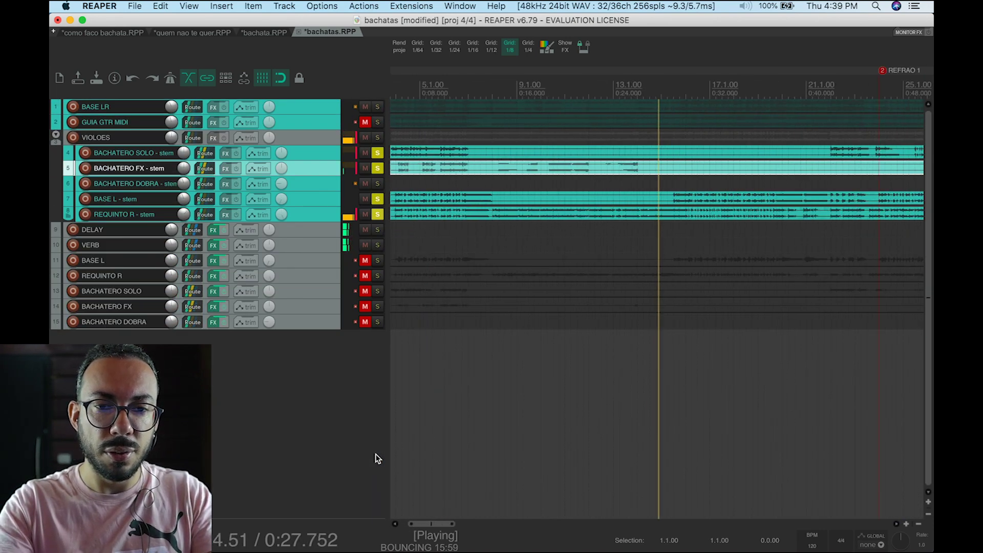
{"action": "left_click", "coordinate": [393, 113]}
{"action": "left_click_drag", "start_coordinate": [341, 130], "coordinate": [340, 221]}
{"action": "scroll", "coordinate": [723, 310], "scroll_direction": "down", "scroll_amount": 6}
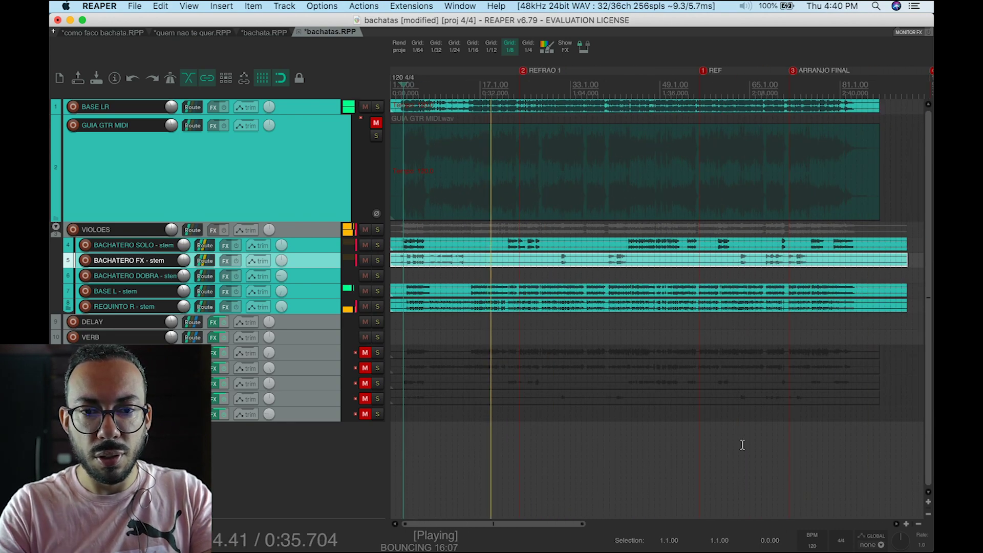
Step: Play the full arrangement from 1:16.000 and follow the waveforms through the passage before the REF marker
{"action": "left_click", "coordinate": [605, 439]}
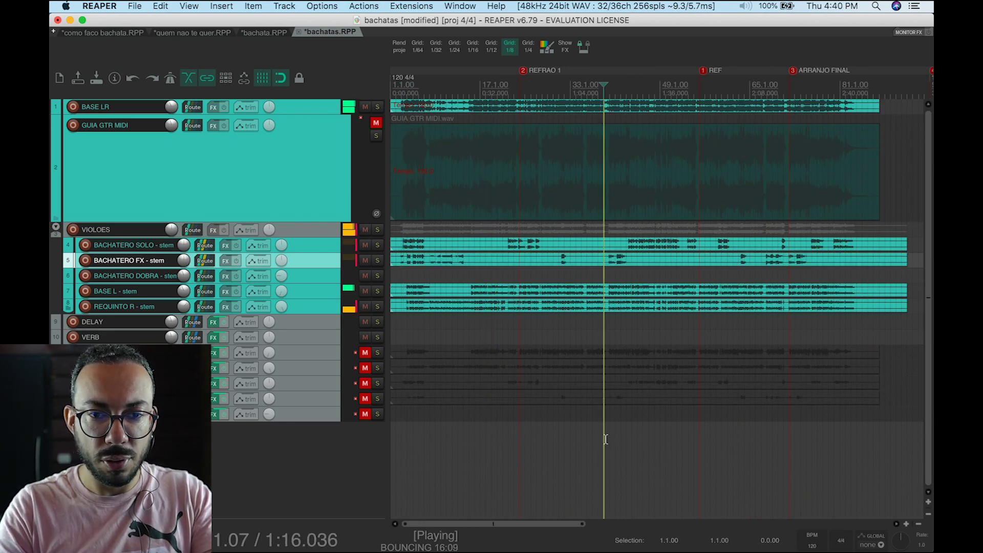
{"action": "scroll", "coordinate": [606, 440], "scroll_direction": "up", "scroll_amount": 6}
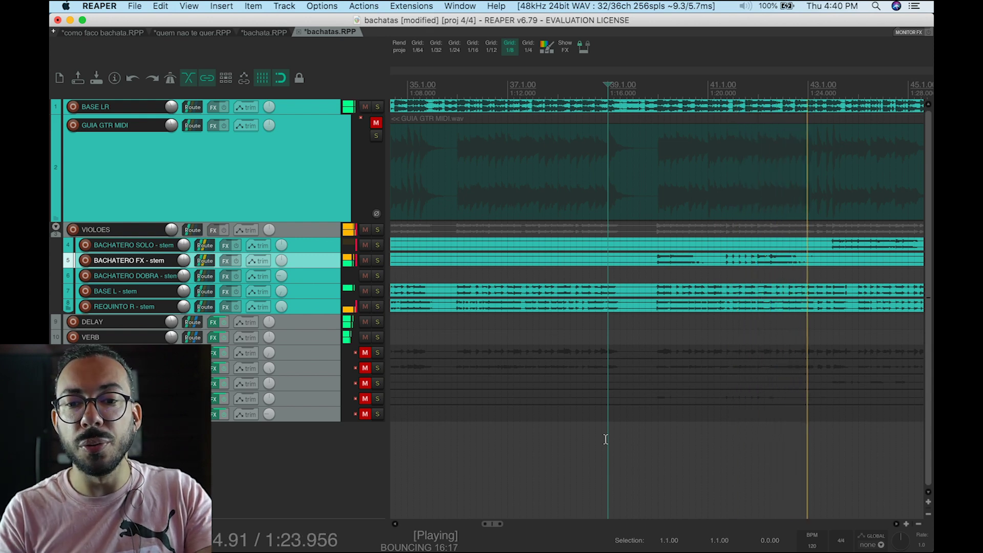
{"action": "scroll", "coordinate": [606, 440], "scroll_direction": "down", "scroll_amount": 2}
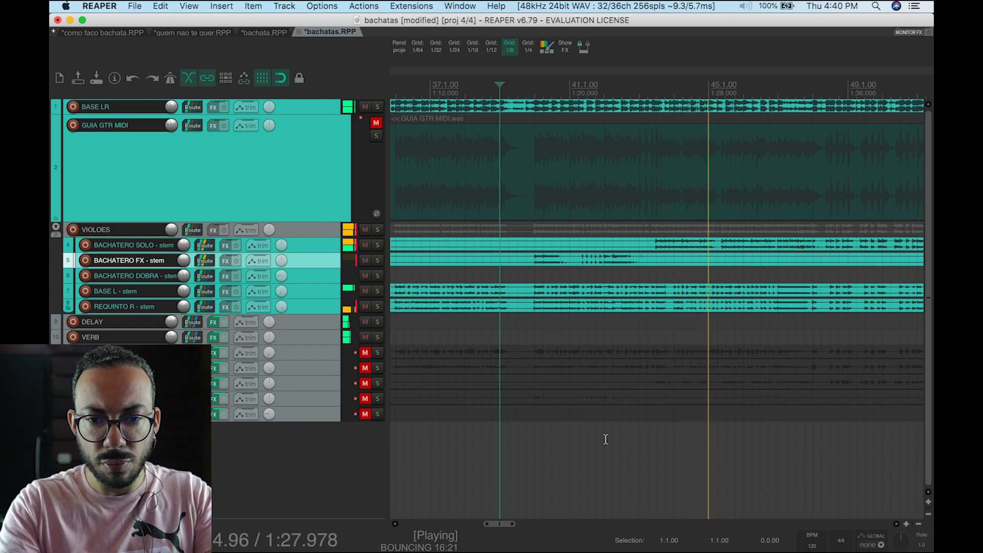
{"action": "scroll", "coordinate": [606, 439], "scroll_direction": "down", "scroll_amount": 2}
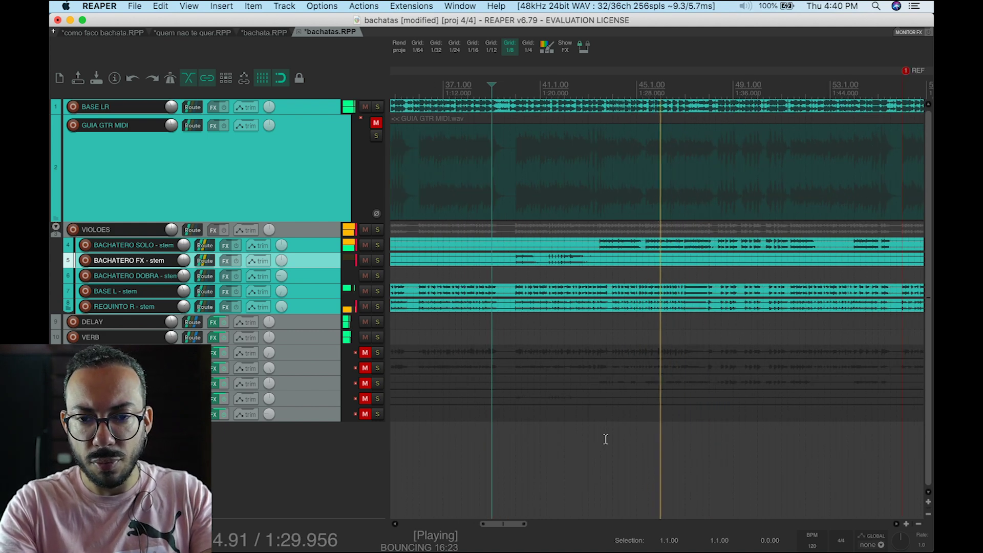
{"action": "scroll", "coordinate": [605, 438], "scroll_direction": "up", "scroll_amount": 1}
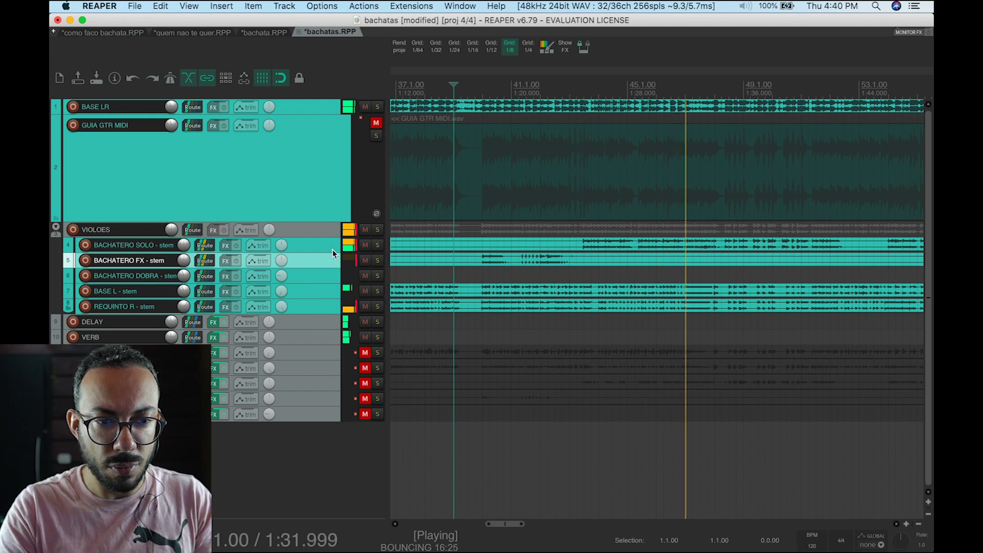
Step: Enlarge the BACHATERO SOLO - stem track, reduce the height of GUIA GTR MIDI, and stop playback
{"action": "scroll", "coordinate": [333, 253], "scroll_direction": "up", "scroll_amount": 4}
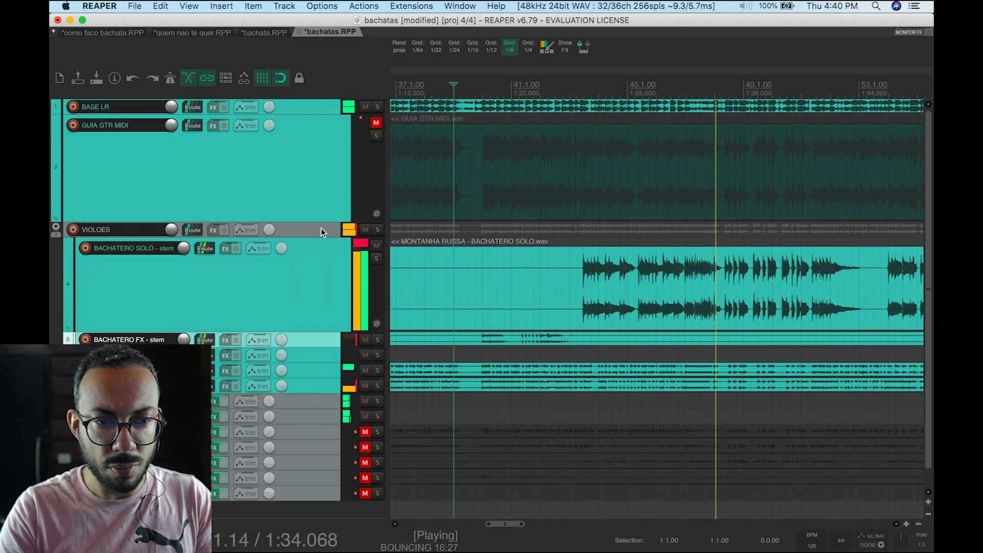
{"action": "scroll", "coordinate": [323, 228], "scroll_direction": "down", "scroll_amount": 3}
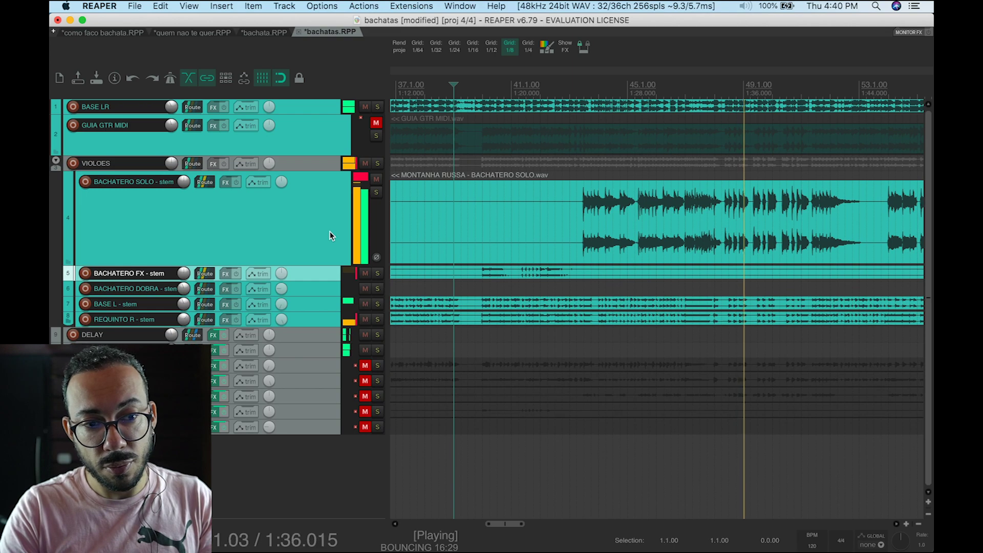
{"action": "key", "text": "space"}
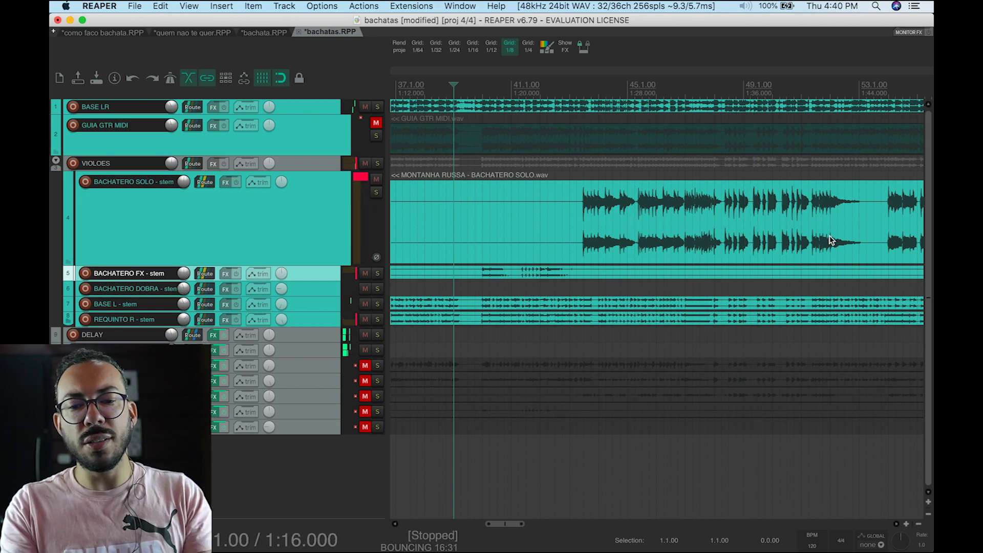
Step: Select the MONTANHA RUSSA - BACHATERO SOLO.wav item and place the edit cursor at 1:56.000, just after the REF marker
{"action": "scroll", "coordinate": [831, 239], "scroll_direction": "down", "scroll_amount": 8}
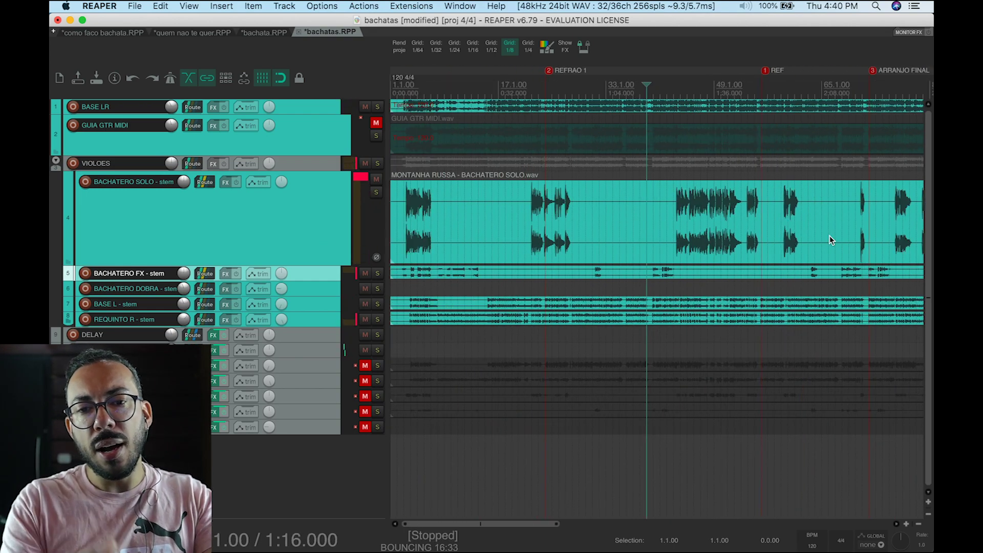
{"action": "left_click", "coordinate": [781, 230]}
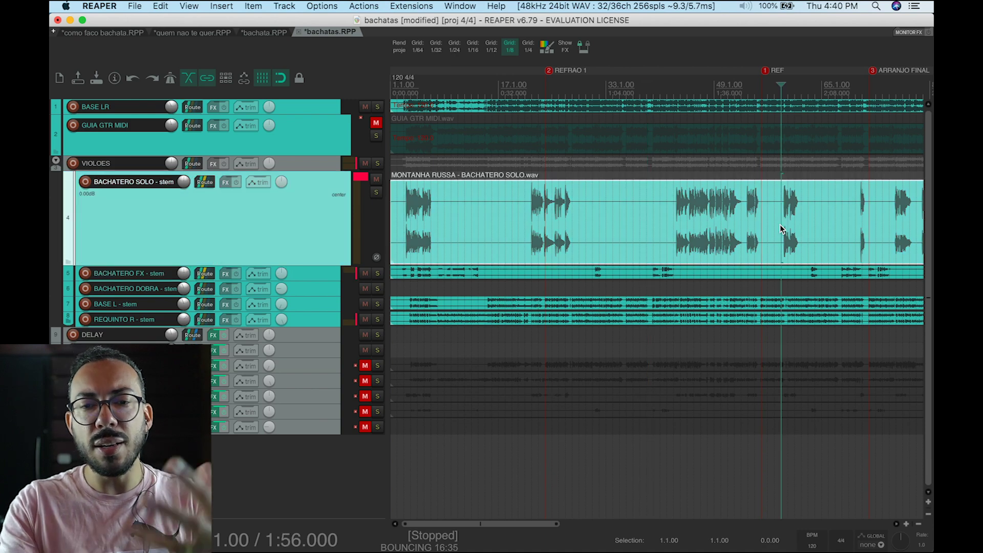
{"action": "scroll", "coordinate": [781, 229], "scroll_direction": "down", "scroll_amount": 2}
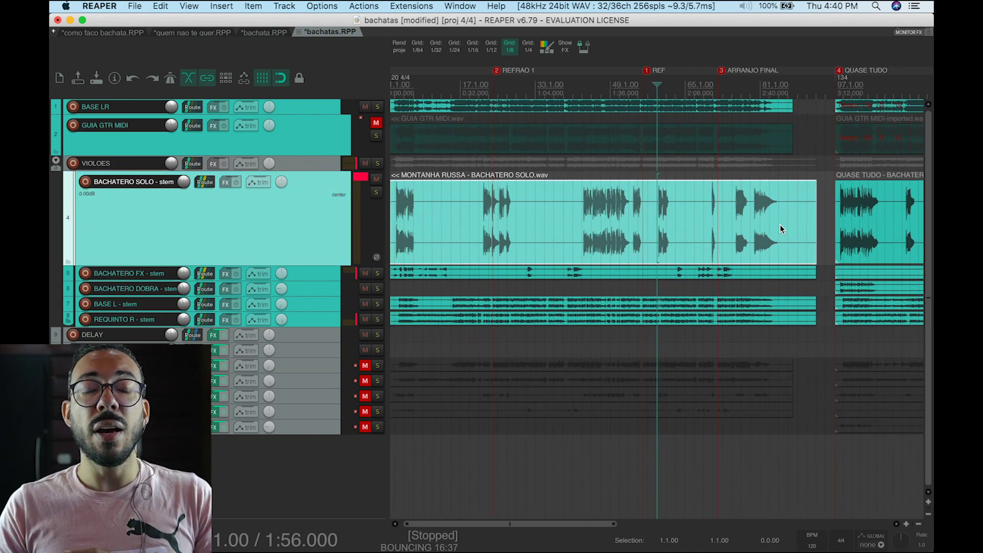